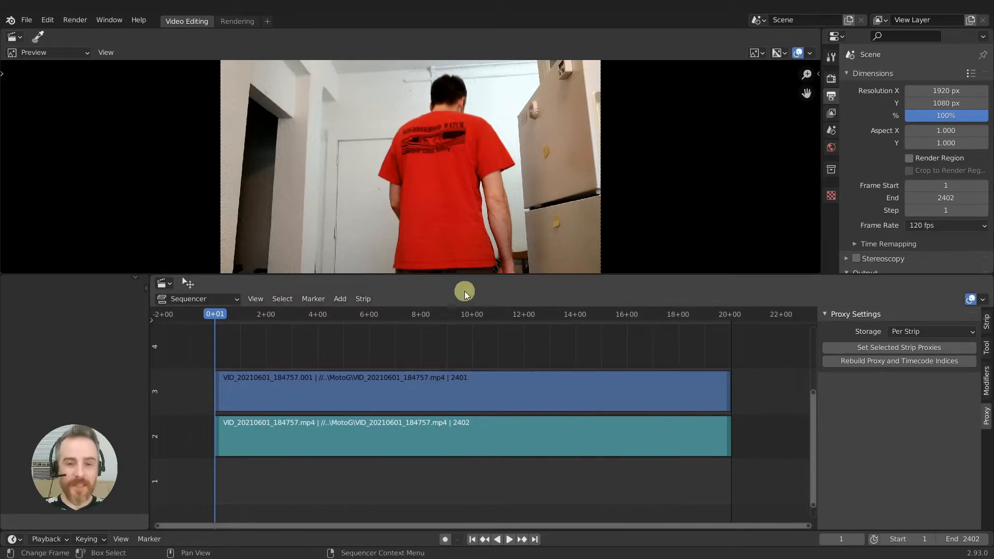
- Play the video through from its first frame and scrub the playhead to 2+38
{"action": "left_click_drag", "start_coordinate": [371, 317], "coordinate": [232, 303]}
{"action": "key", "text": "space"}
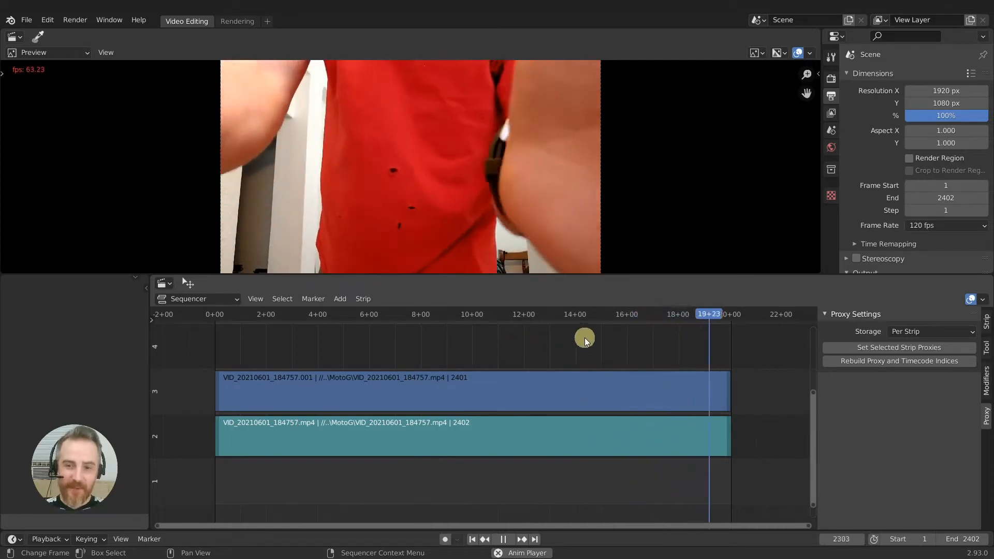
{"action": "key", "text": "space"}
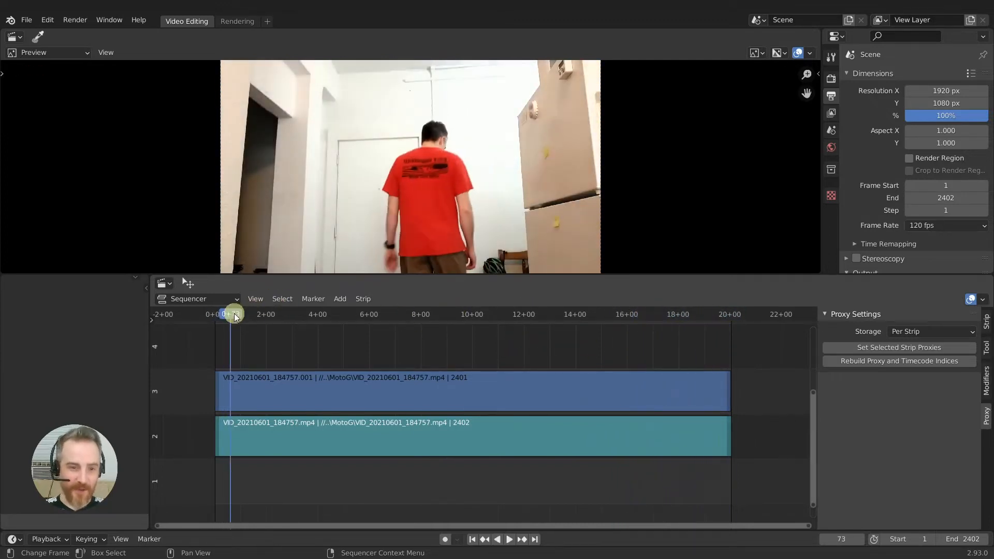
{"action": "left_click_drag", "start_coordinate": [235, 317], "coordinate": [274, 313]}
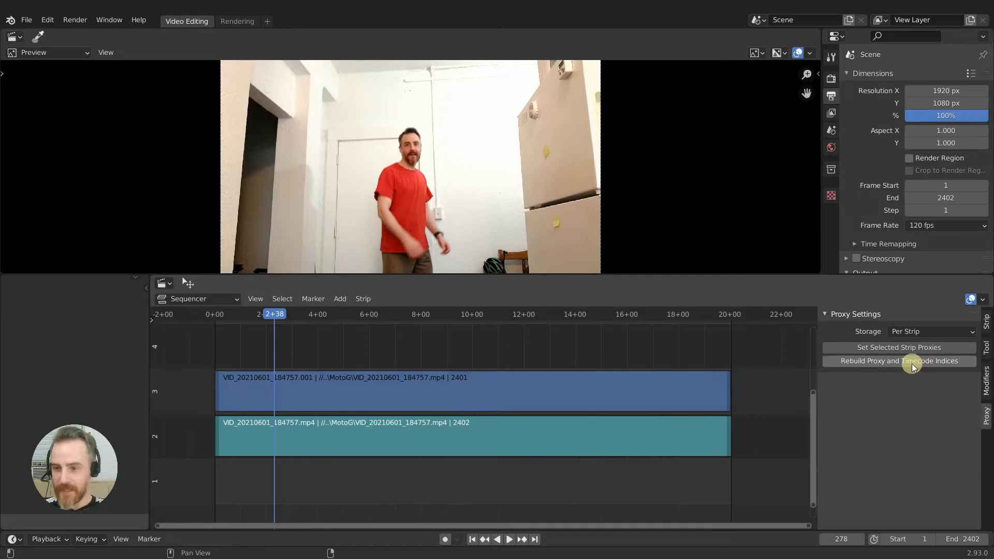
- Review the Video Sequencer system preferences and the movie strip's proxy and timecode settings
{"action": "left_click", "coordinate": [987, 381]}
{"action": "left_click", "coordinate": [991, 422]}
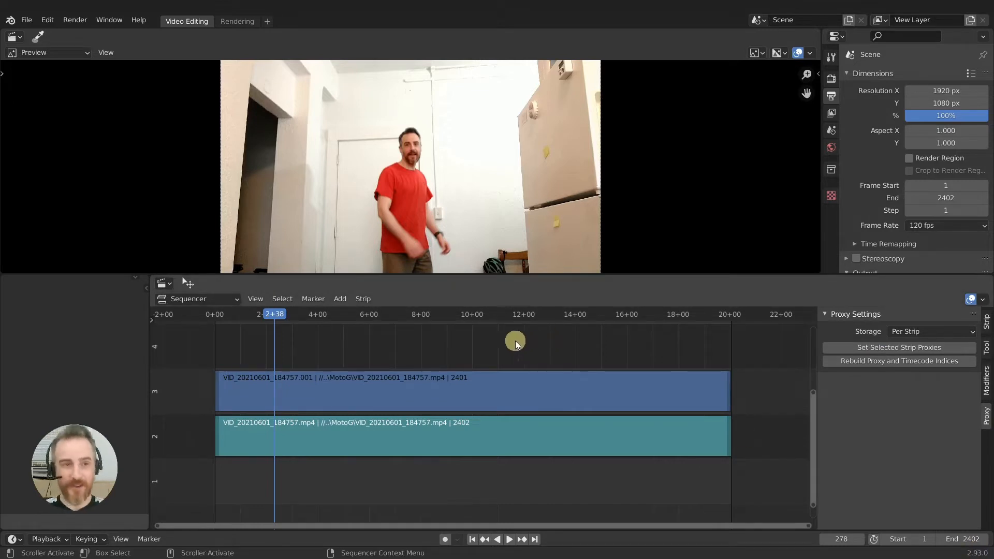
{"action": "left_click", "coordinate": [48, 22]}
{"action": "left_click", "coordinate": [83, 197]}
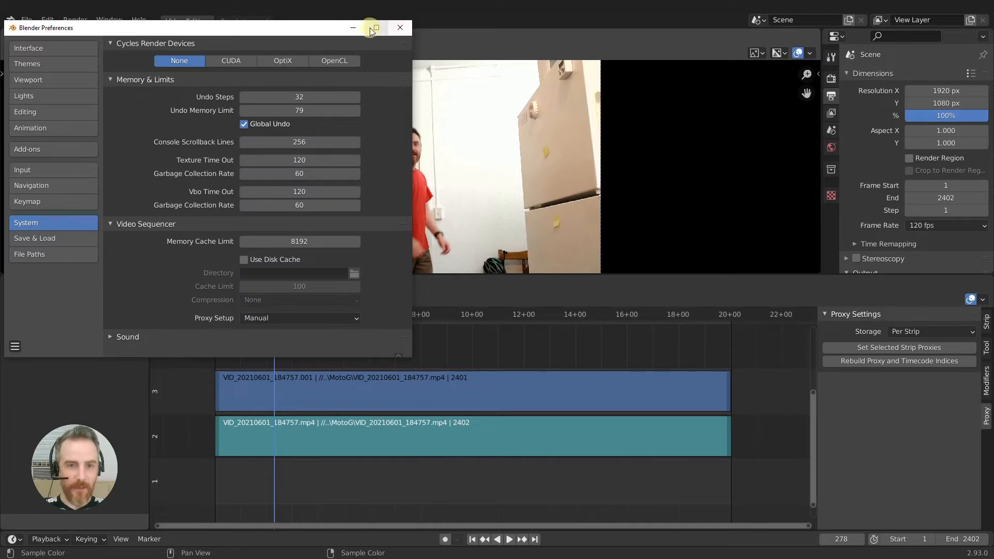
{"action": "left_click", "coordinate": [399, 28]}
{"action": "left_click", "coordinate": [461, 379]}
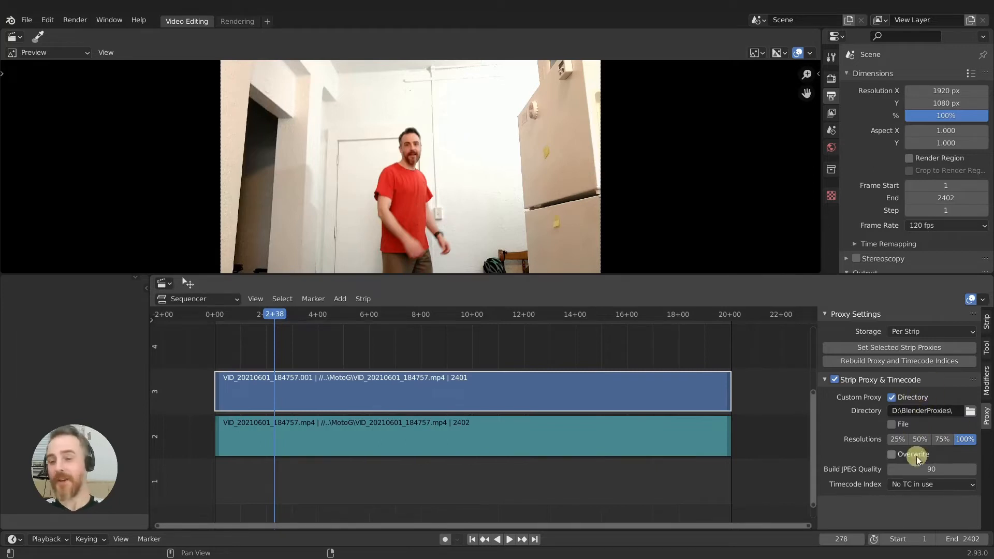
- Return the playhead to frame 1 and collapse the Strip Proxy & Timecode settings
{"action": "mouse_move", "coordinate": [269, 316]}
{"action": "left_mouse_down"}
{"action": "mouse_move", "coordinate": [406, 317]}
{"action": "mouse_move", "coordinate": [280, 318]}
{"action": "mouse_move", "coordinate": [264, 328]}
{"action": "left_mouse_up"}
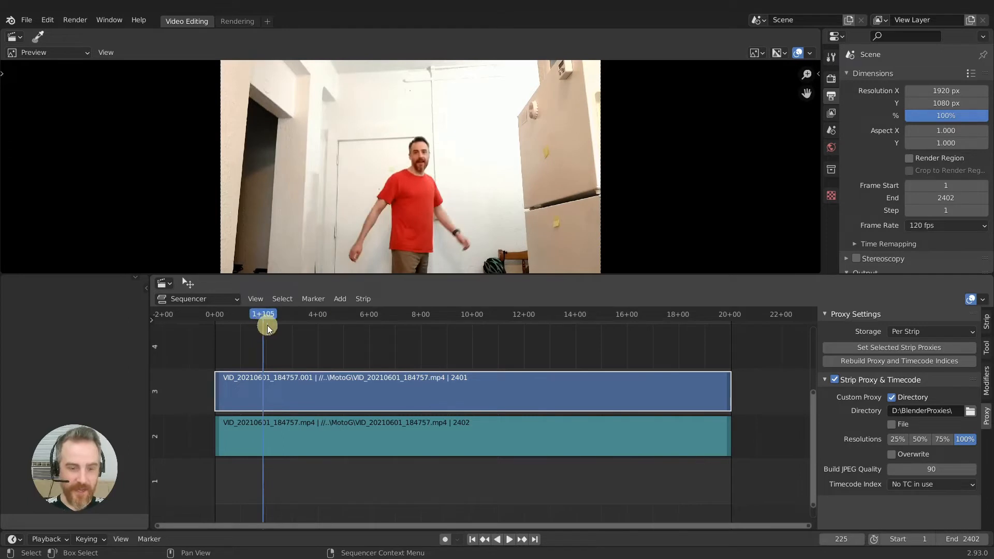
{"action": "key", "text": "shift+Left"}
{"action": "left_click", "coordinate": [826, 378]}
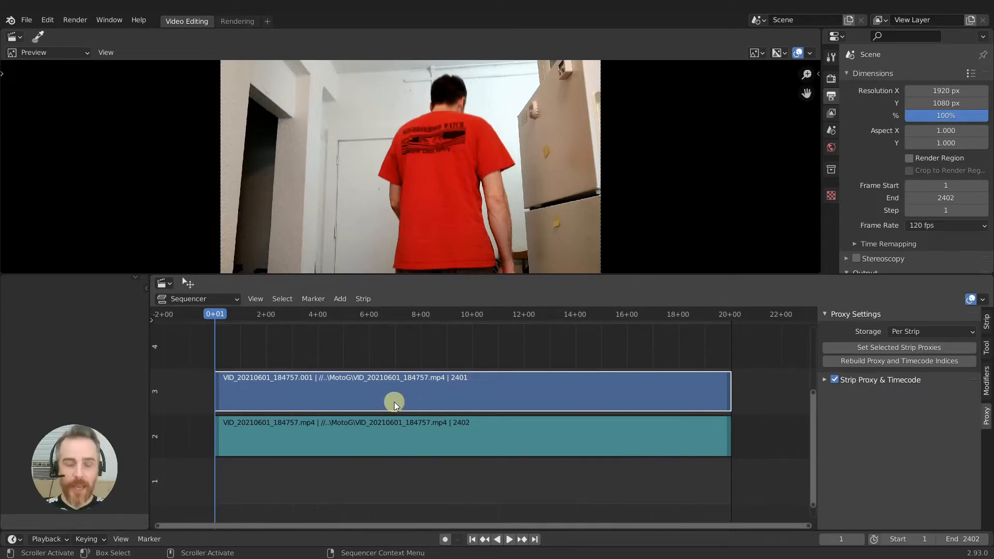
- Slip the contents of the movie and sound strips forward together by about 1060 frames
{"action": "left_click", "coordinate": [405, 435], "text": "shift"}
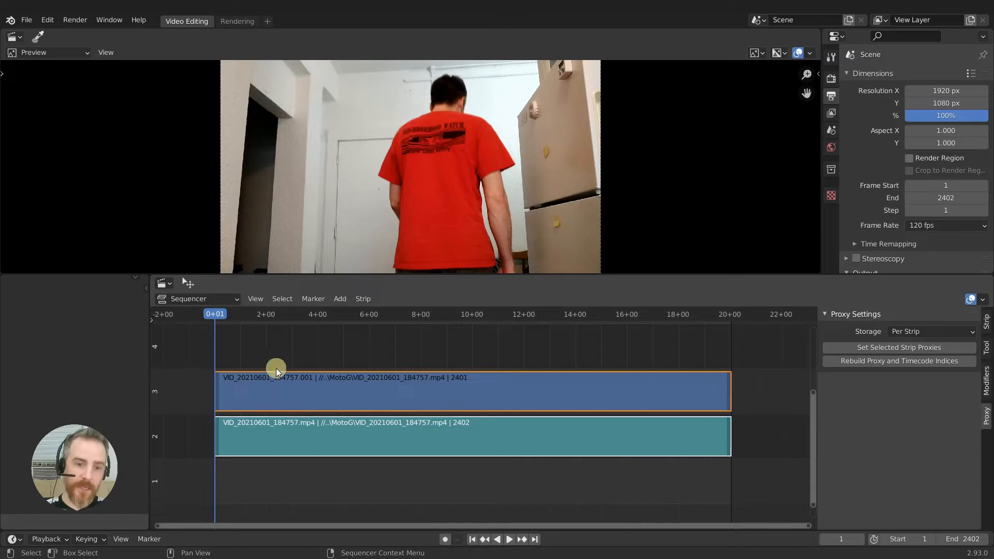
{"action": "left_click", "coordinate": [216, 390]}
{"action": "left_click", "coordinate": [729, 403]}
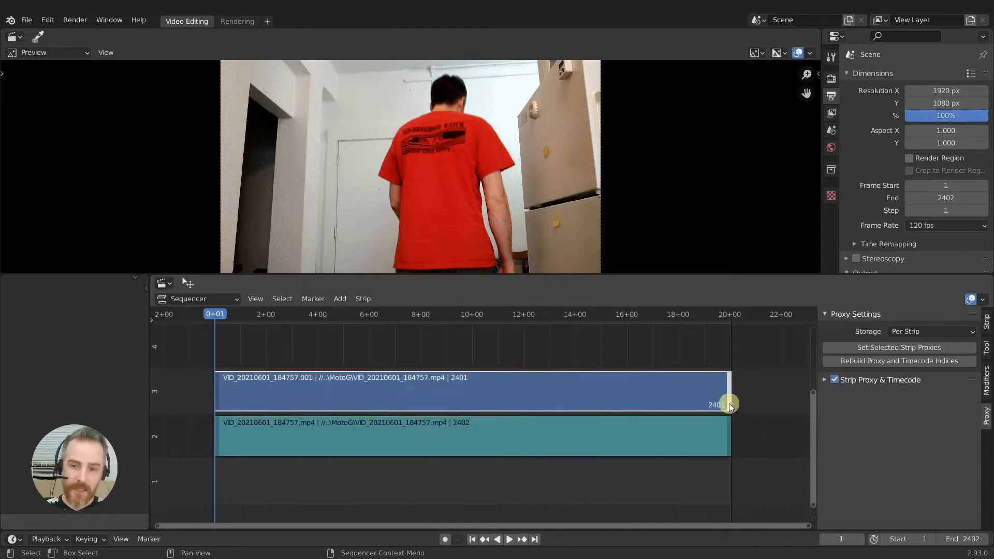
{"action": "left_click", "coordinate": [421, 430], "text": "shift"}
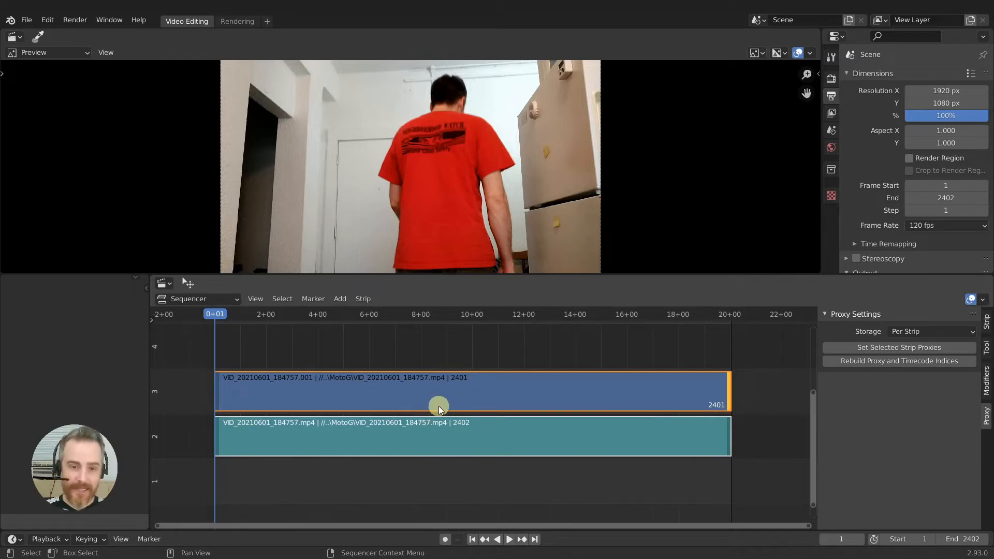
{"action": "key", "text": "s"}
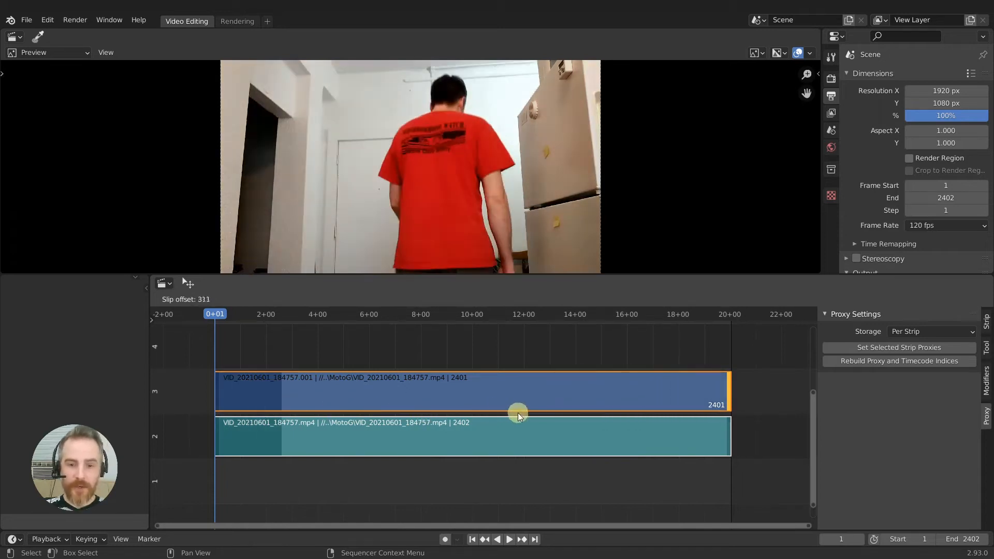
{"action": "left_click", "coordinate": [666, 430]}
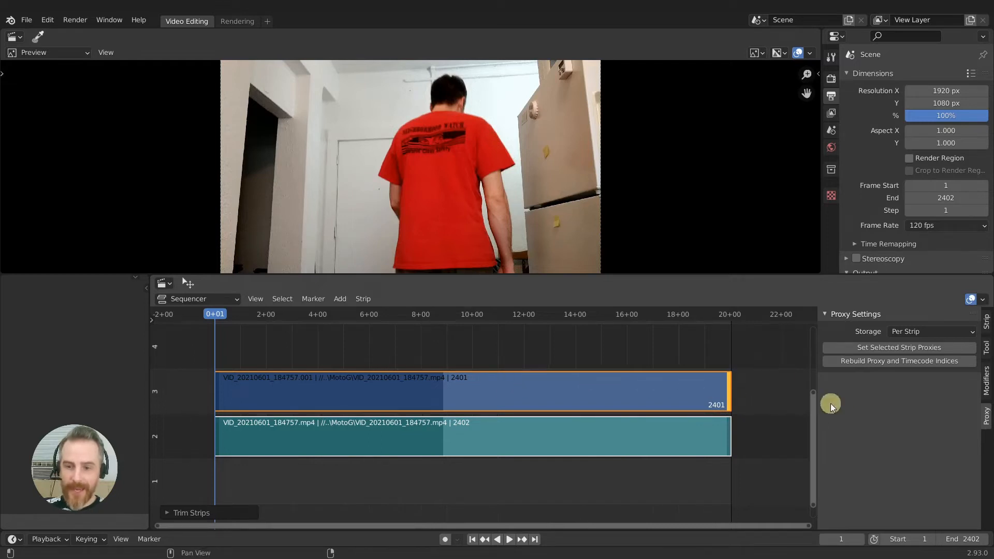
- Try extending the end of the movie strip to frame 3744 and the end of the sound strip, and undo both changes
{"action": "left_click", "coordinate": [765, 412]}
{"action": "middle_click_drag", "start_coordinate": [765, 412], "coordinate": [550, 419]}
{"action": "left_click_drag", "start_coordinate": [508, 391], "coordinate": [798, 417]}
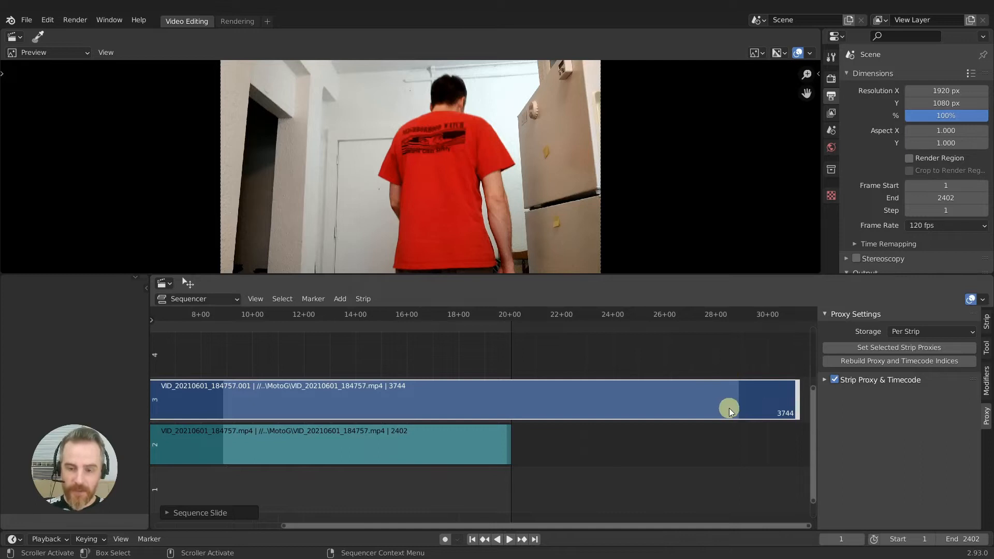
{"action": "left_click_drag", "start_coordinate": [508, 445], "coordinate": [652, 440]}
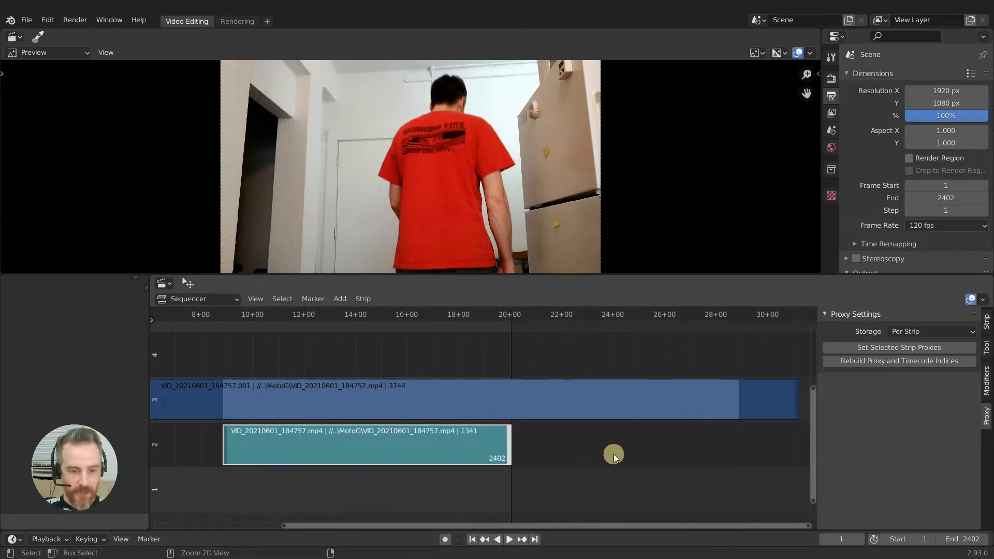
{"action": "key", "text": "ctrl+z"}
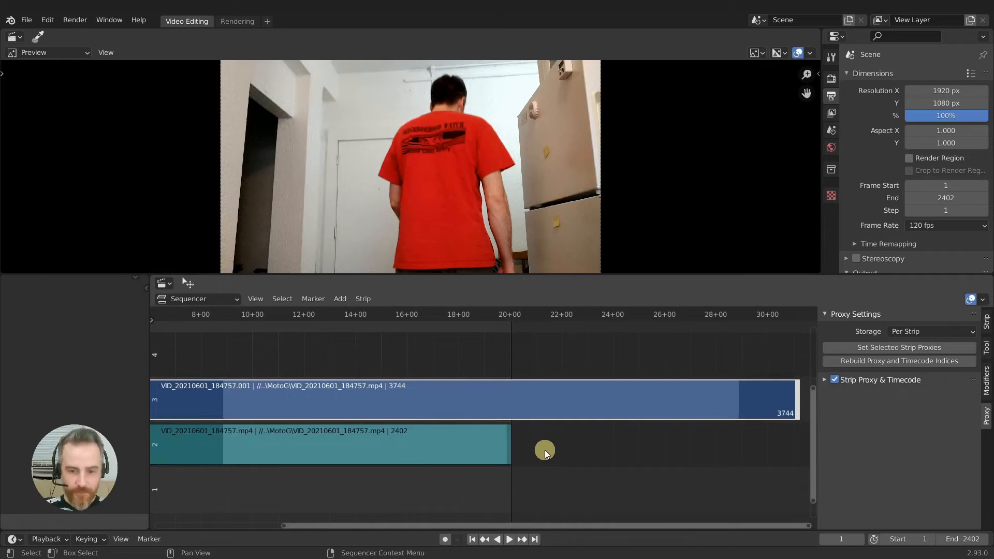
{"action": "key", "text": "ctrl+z"}
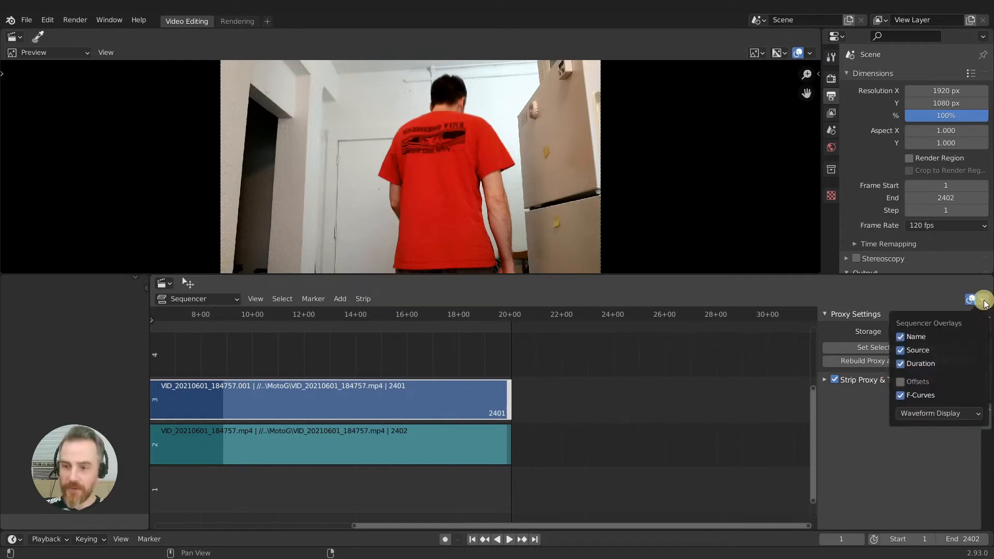
- Turn on the Offsets overlay in the sequencer and undo the slip of both strips
{"action": "left_click", "coordinate": [901, 382]}
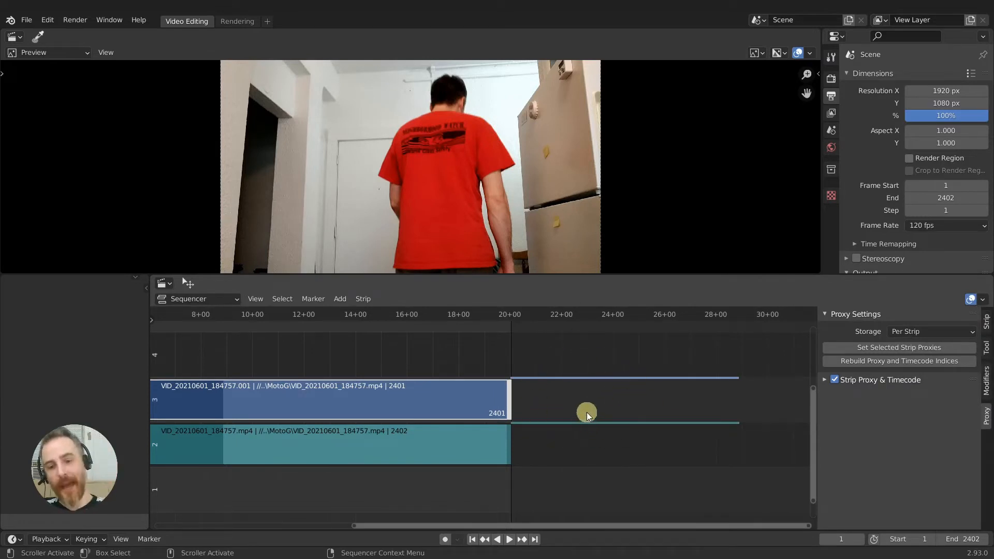
{"action": "key", "text": "ctrl+z"}
{"action": "key", "text": "ctrl+z"}
- Delete the sound strip beneath the movie strip
{"action": "left_click", "coordinate": [467, 392]}
{"action": "middle_click_drag", "start_coordinate": [416, 413], "coordinate": [610, 409]}
{"action": "left_click", "coordinate": [536, 440]}
{"action": "key", "text": "Delete"}
{"action": "middle_click_drag", "start_coordinate": [535, 440], "coordinate": [518, 471]}
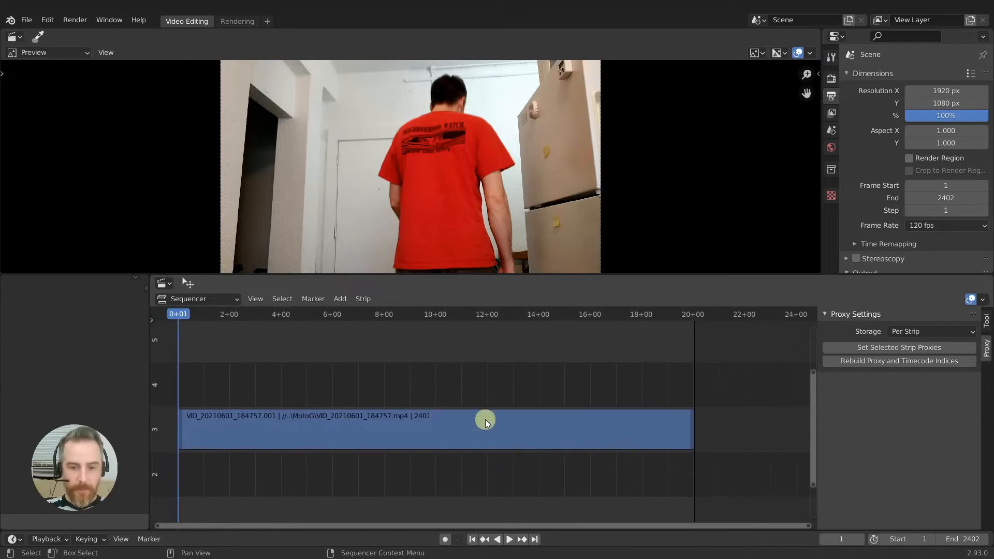
- Add a Speed Control effect strip to the movie strip
{"action": "left_click", "coordinate": [486, 421]}
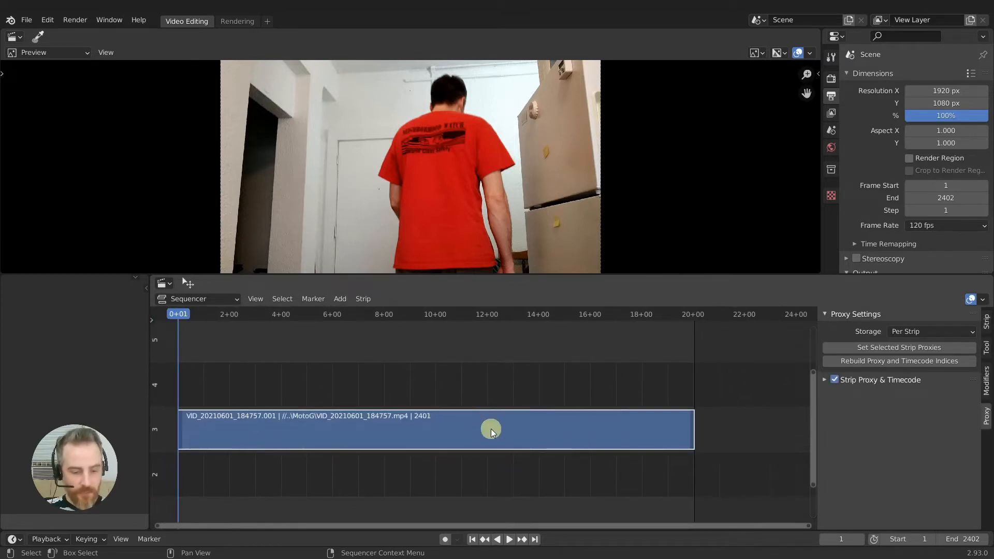
{"action": "key", "text": "shift+a"}
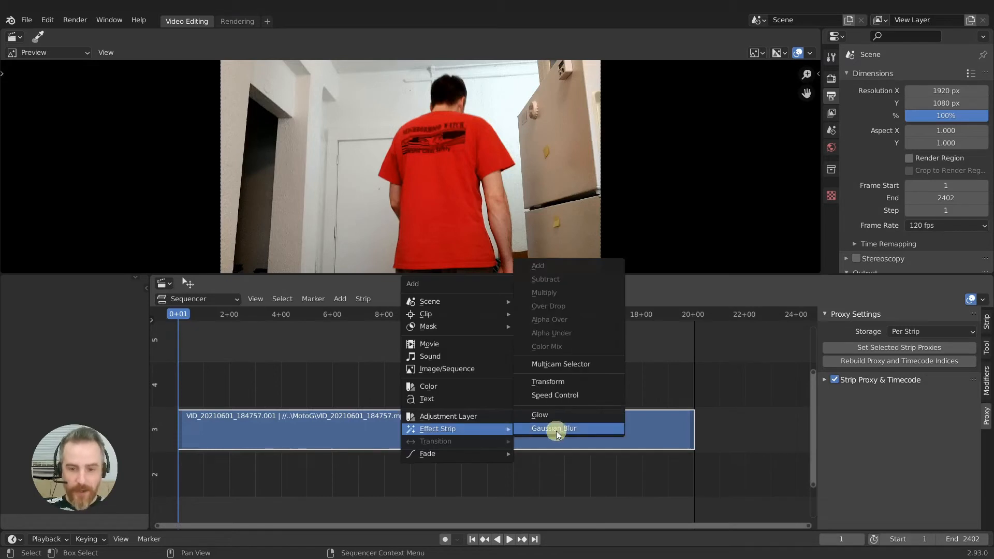
{"action": "left_click", "coordinate": [567, 396]}
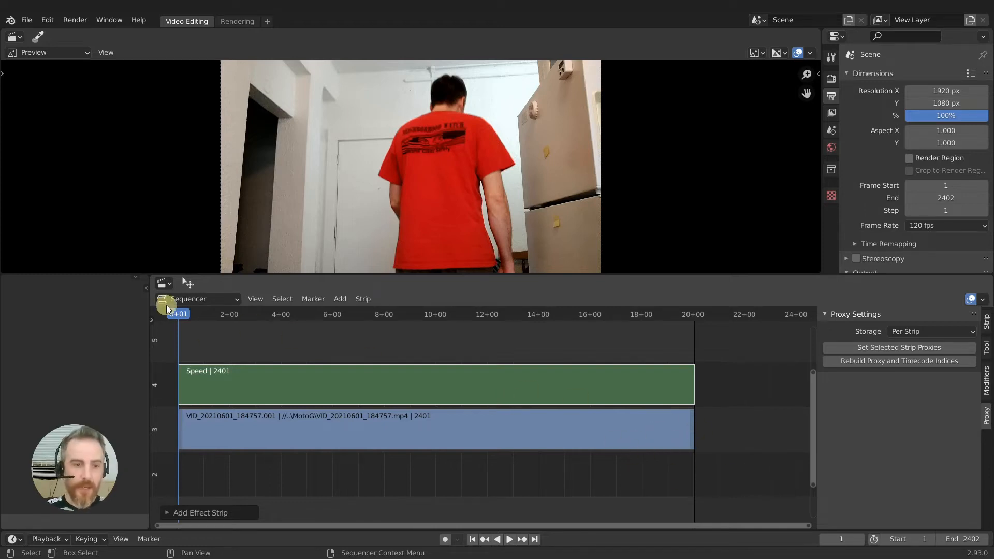
{"action": "left_click", "coordinate": [690, 432], "text": "shift"}
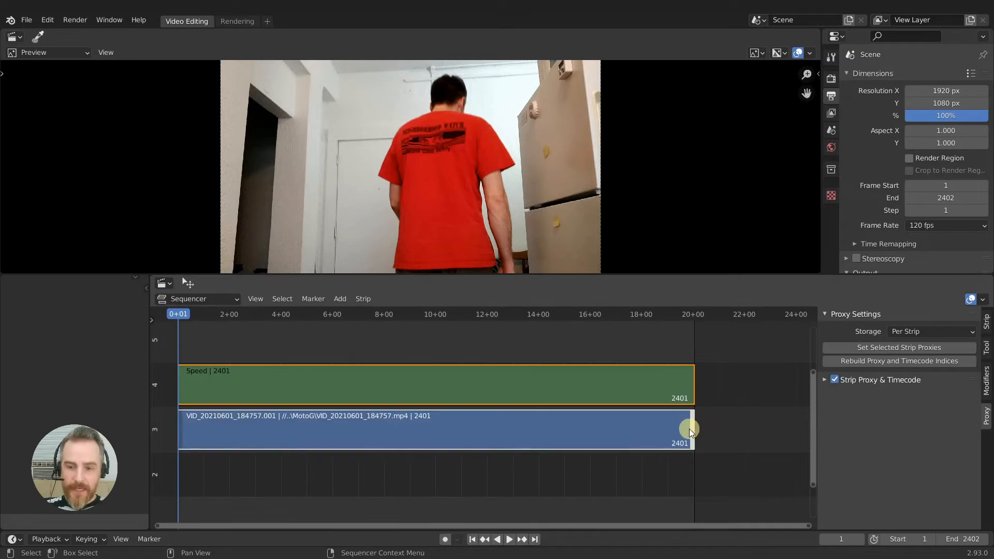
{"action": "key", "text": "g"}
{"action": "right_click", "coordinate": [661, 433]}
- Display the Speed strip's properties and widen the sidebar so its effect options are fully readable
{"action": "left_click", "coordinate": [987, 322]}
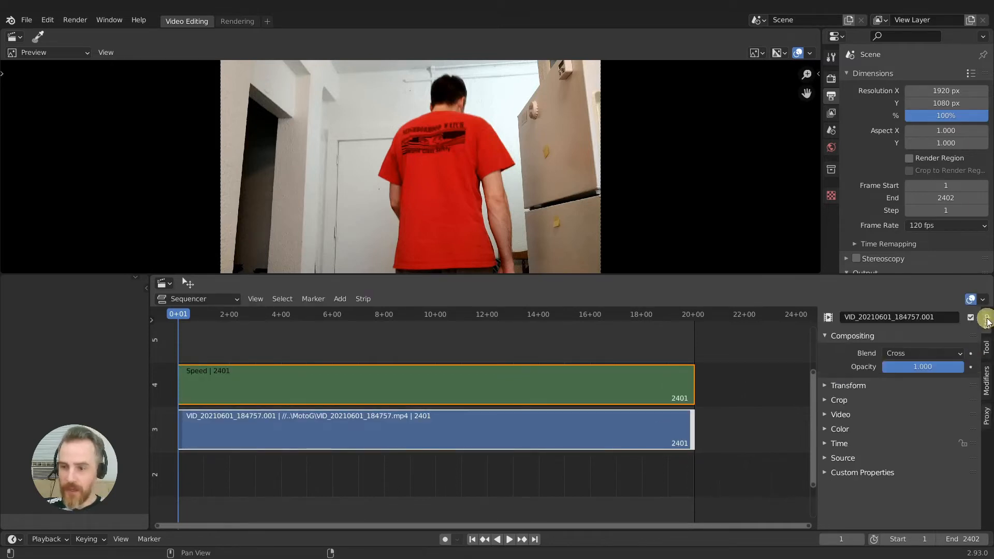
{"action": "left_click", "coordinate": [644, 389], "text": "shift"}
{"action": "left_click", "coordinate": [645, 388]}
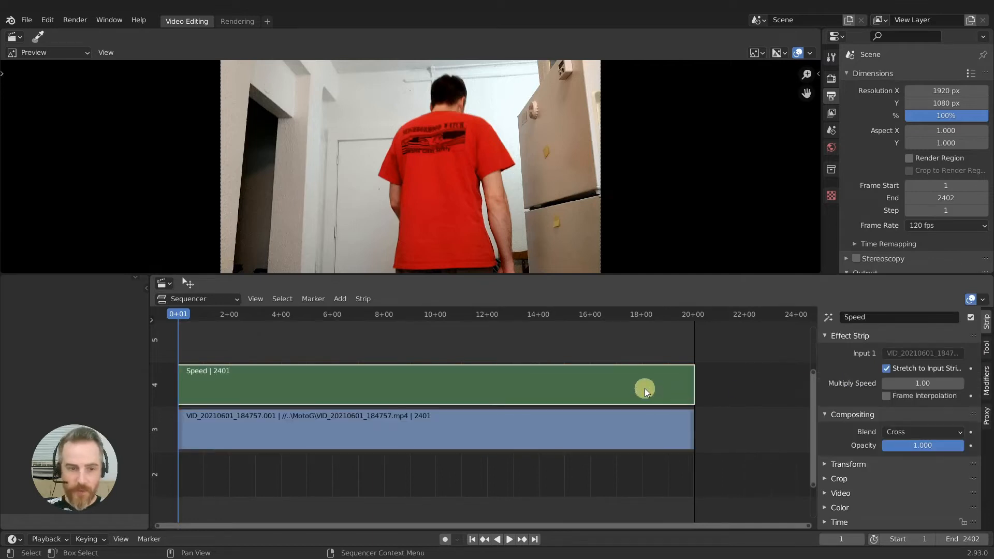
{"action": "left_click_drag", "start_coordinate": [817, 362], "coordinate": [775, 364]}
{"action": "left_click", "coordinate": [861, 368]}
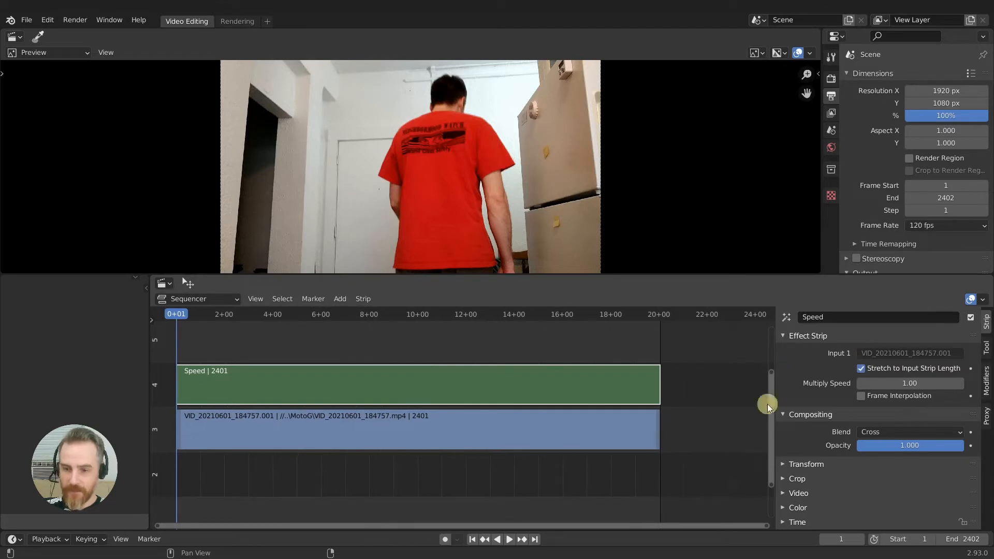
- Preview the movie strip with its end trimmed back to frame 579, and undo the trim
{"action": "left_click_drag", "start_coordinate": [658, 435], "coordinate": [291, 400]}
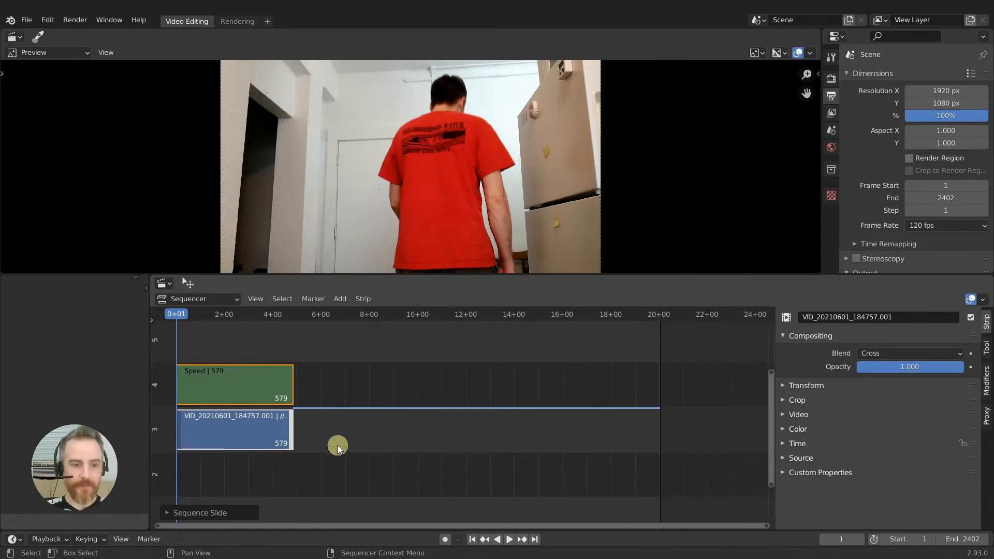
{"action": "key", "text": "space"}
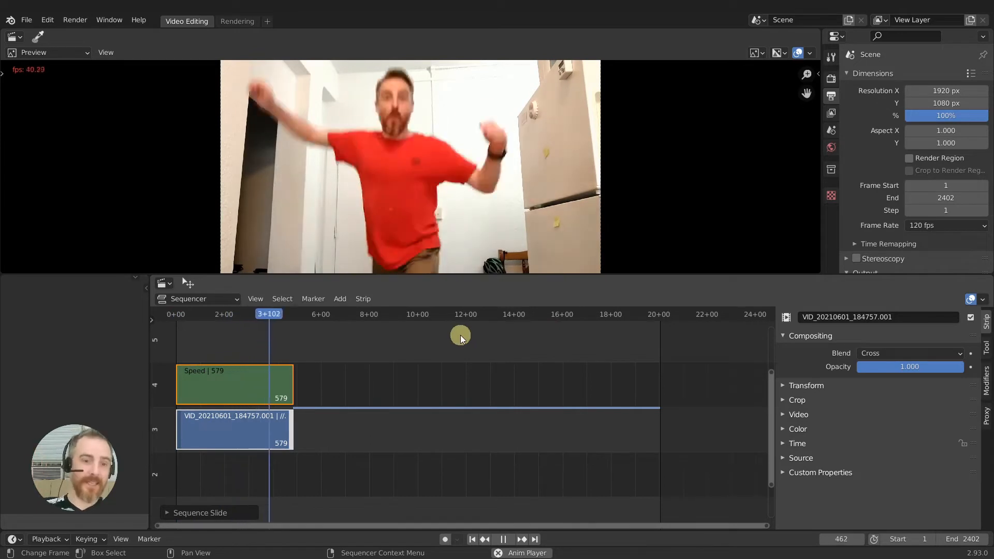
{"action": "key", "text": "space"}
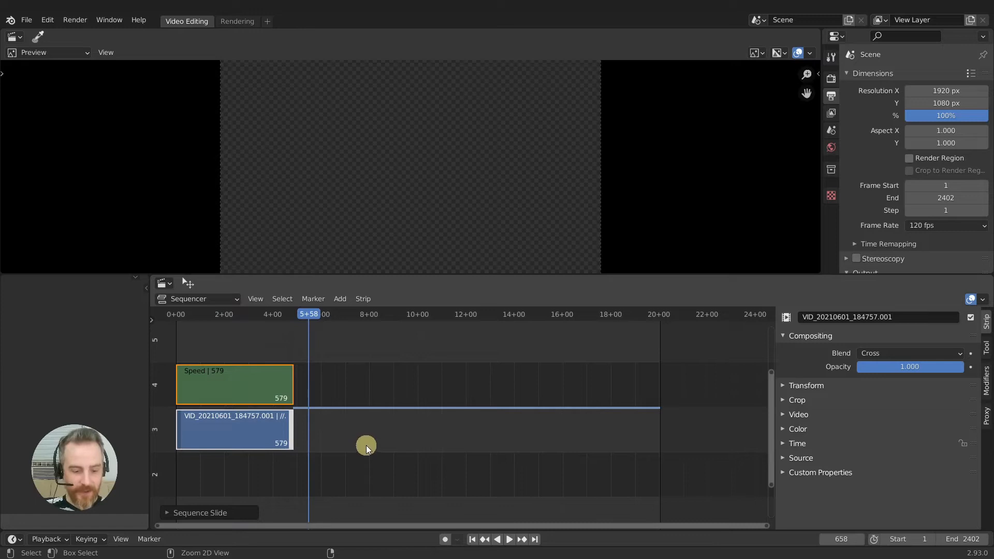
{"action": "key", "text": "ctrl+z"}
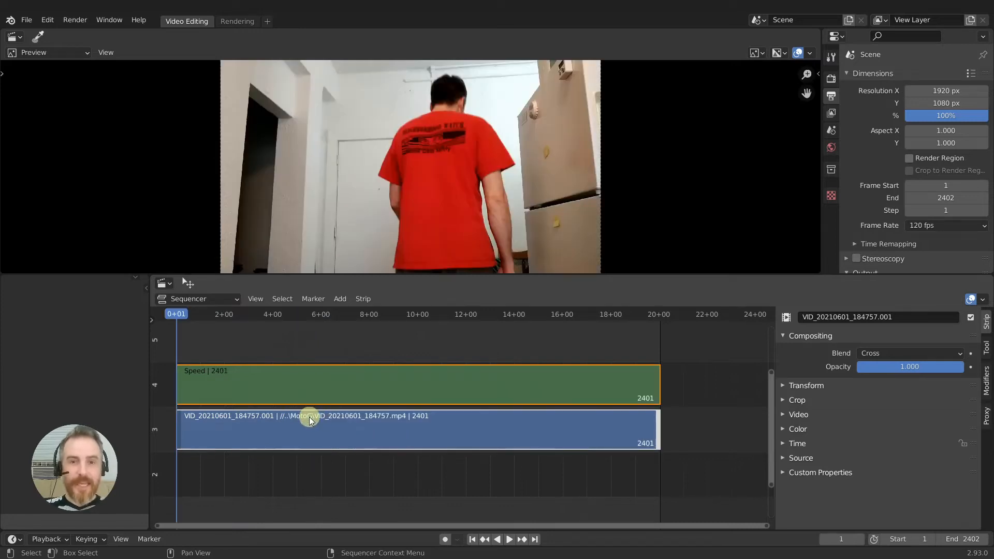
- Trim the start of the movie strip to frame 1795 and play back the remaining section
{"action": "left_click_drag", "start_coordinate": [176, 426], "coordinate": [540, 454]}
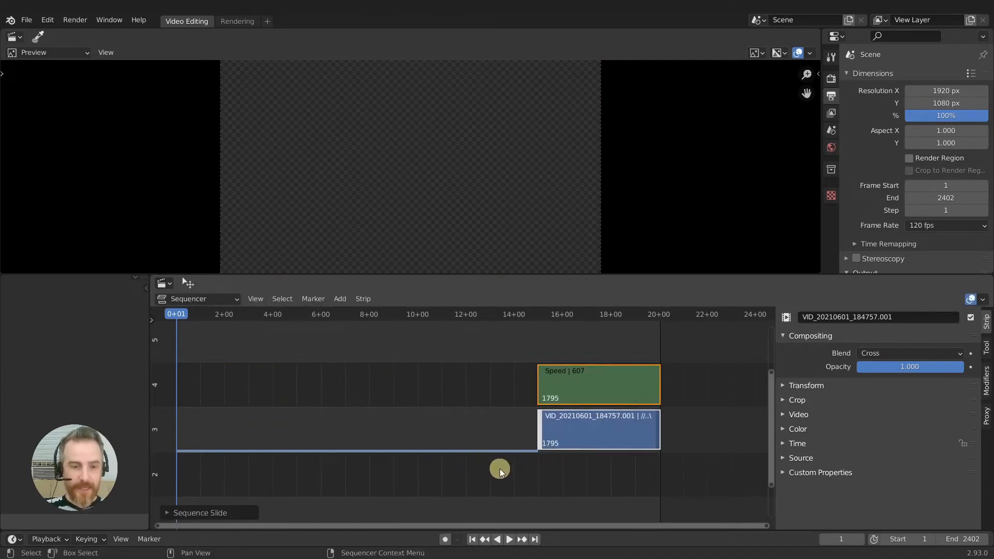
{"action": "left_click", "coordinate": [536, 317]}
{"action": "key", "text": "space"}
{"action": "key", "text": "space"}
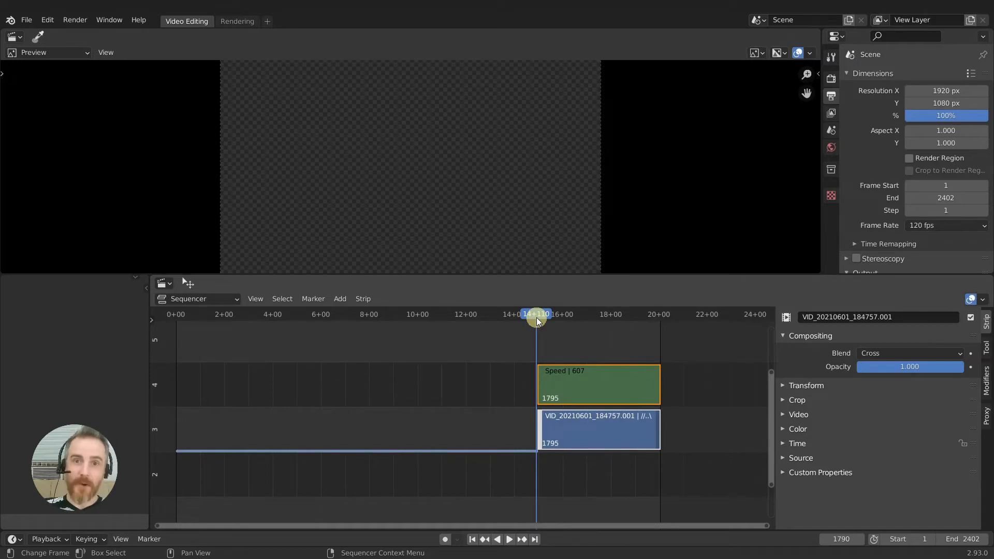
{"action": "key", "text": "space"}
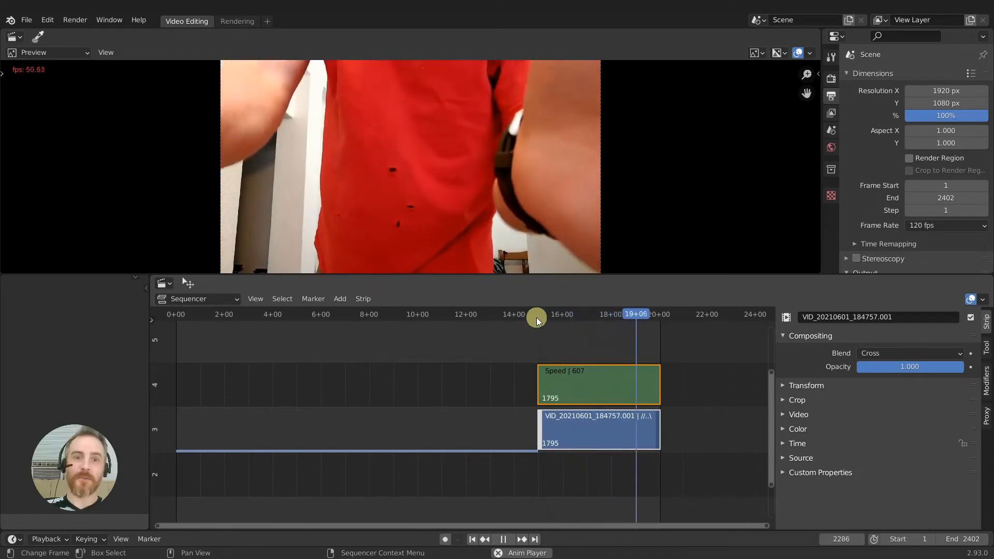
{"action": "key", "text": "space"}
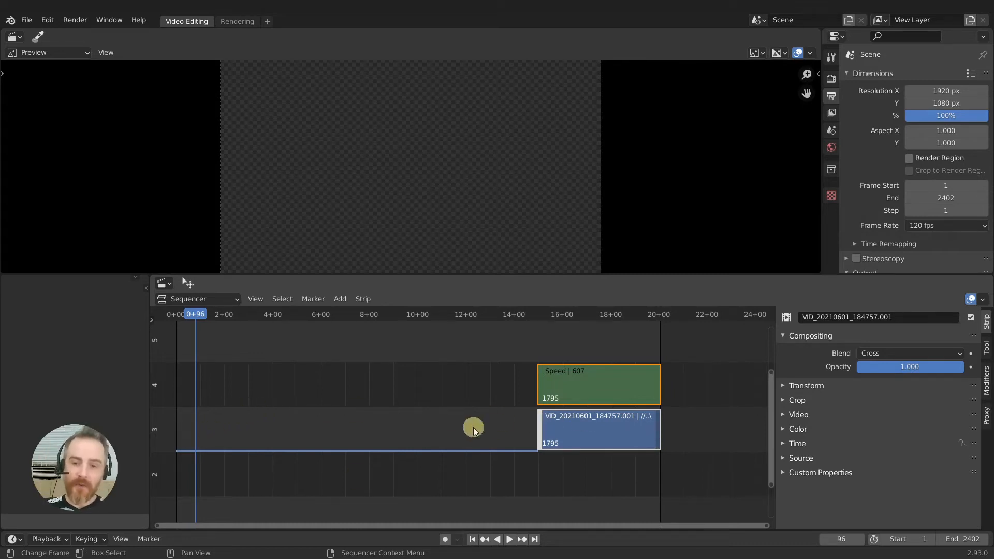
- Undo the trim of the movie strip's start and delete the Speed strip above it
{"action": "left_click", "coordinate": [655, 426]}
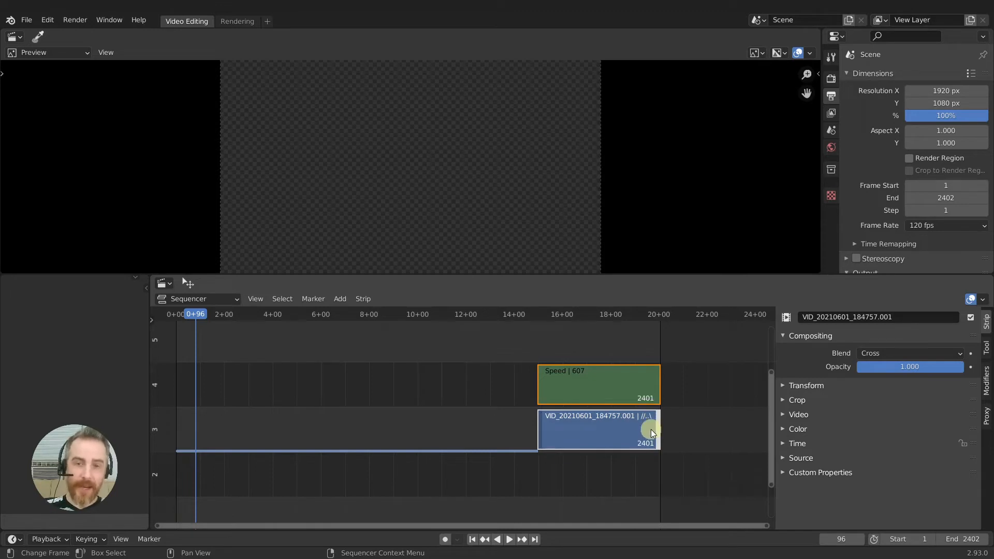
{"action": "left_click", "coordinate": [542, 432]}
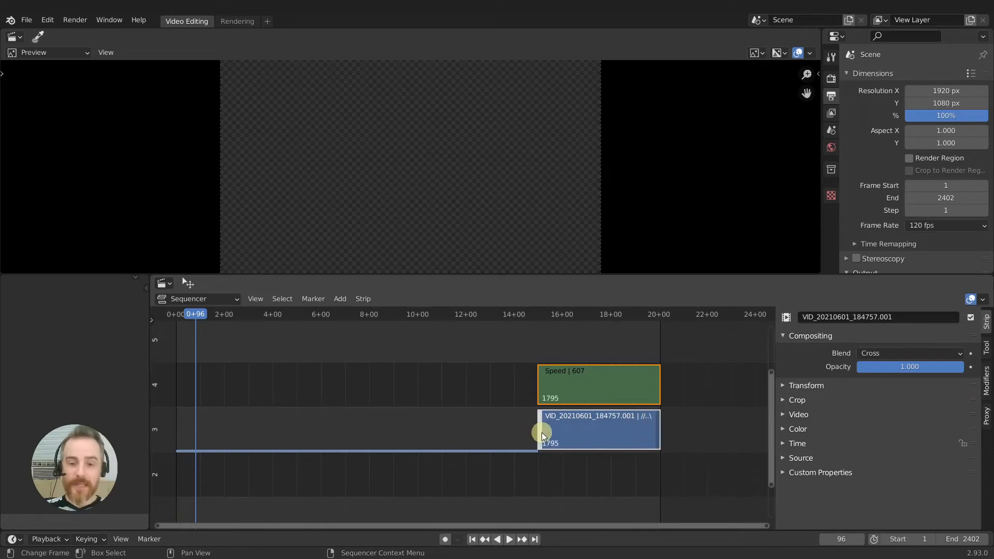
{"action": "key", "text": "ctrl+z"}
{"action": "key", "text": "ctrl+z"}
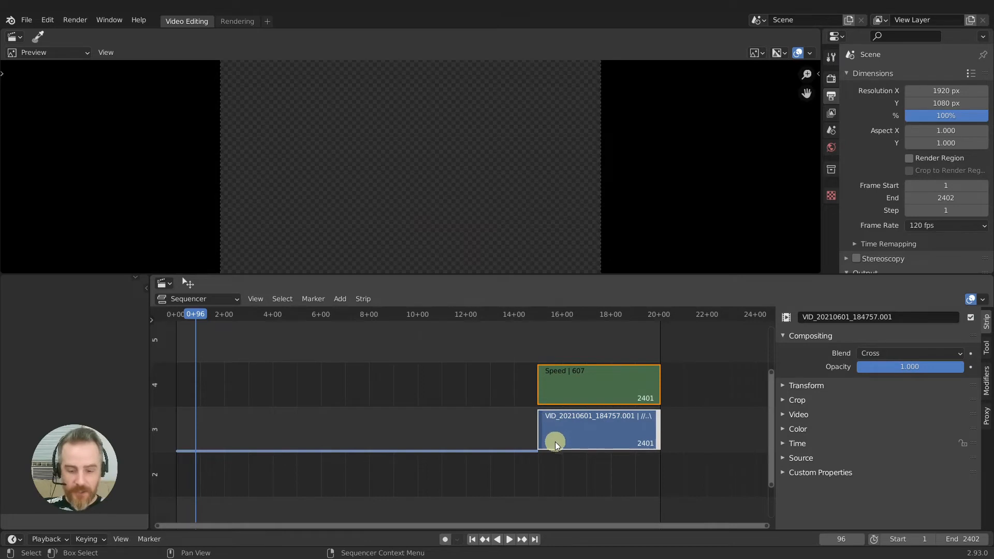
{"action": "key", "text": "ctrl+z"}
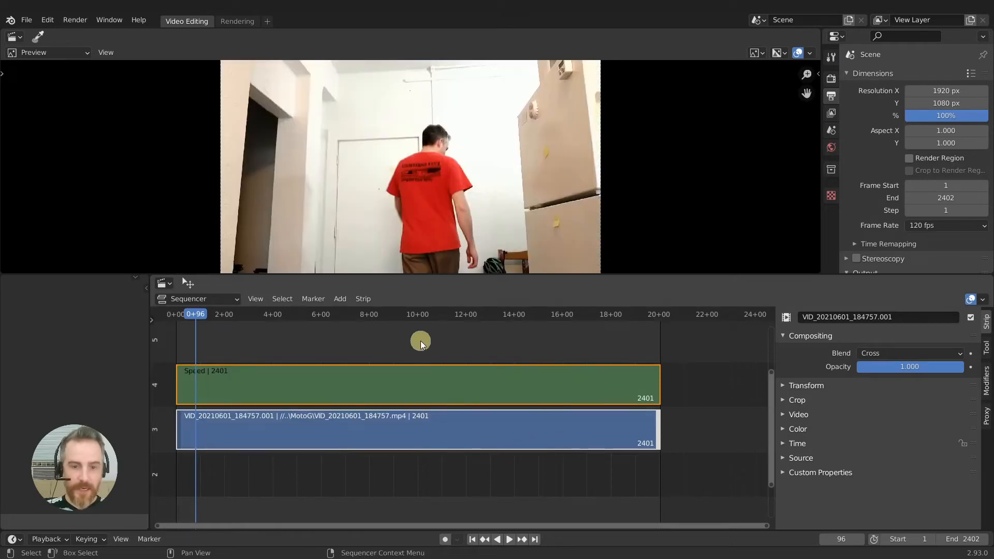
{"action": "left_click", "coordinate": [417, 377]}
{"action": "key", "text": "Delete"}
- Split the full-length movie strip at frame 1425
{"action": "left_click_drag", "start_coordinate": [425, 324], "coordinate": [464, 330]}
{"action": "left_click", "coordinate": [444, 430]}
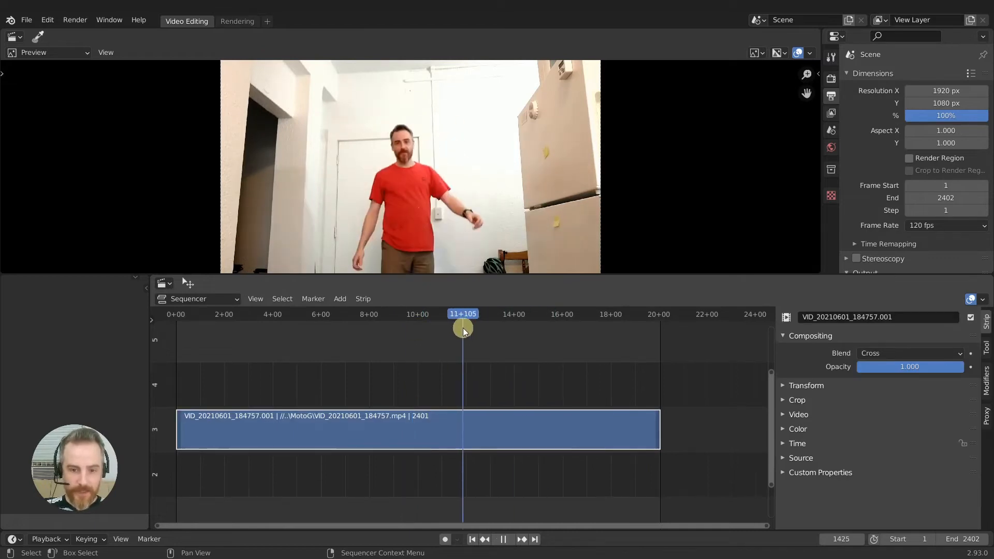
{"action": "left_click", "coordinate": [492, 422]}
{"action": "key", "text": "k"}
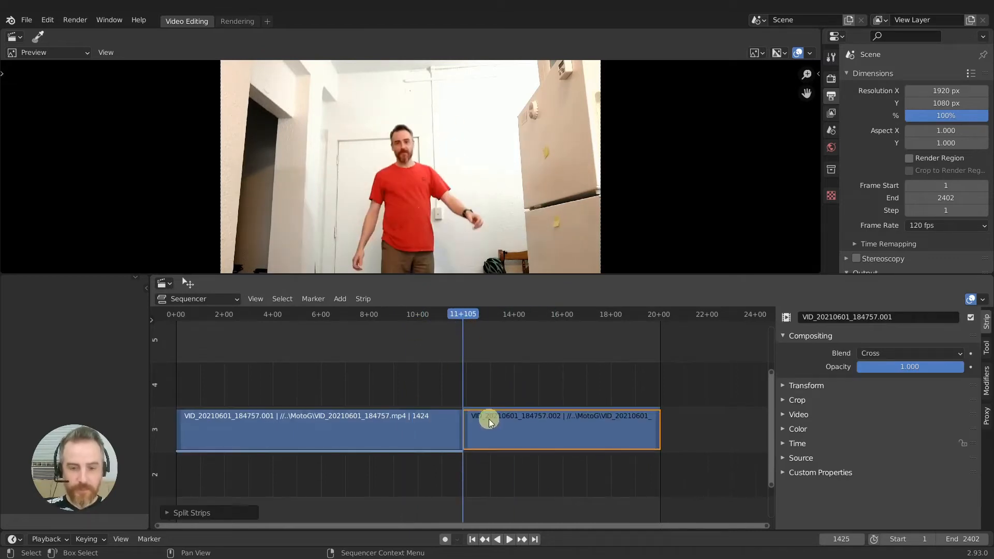
- Add a Speed Control effect strip to the second piece of the split movie
{"action": "left_click", "coordinate": [507, 429]}
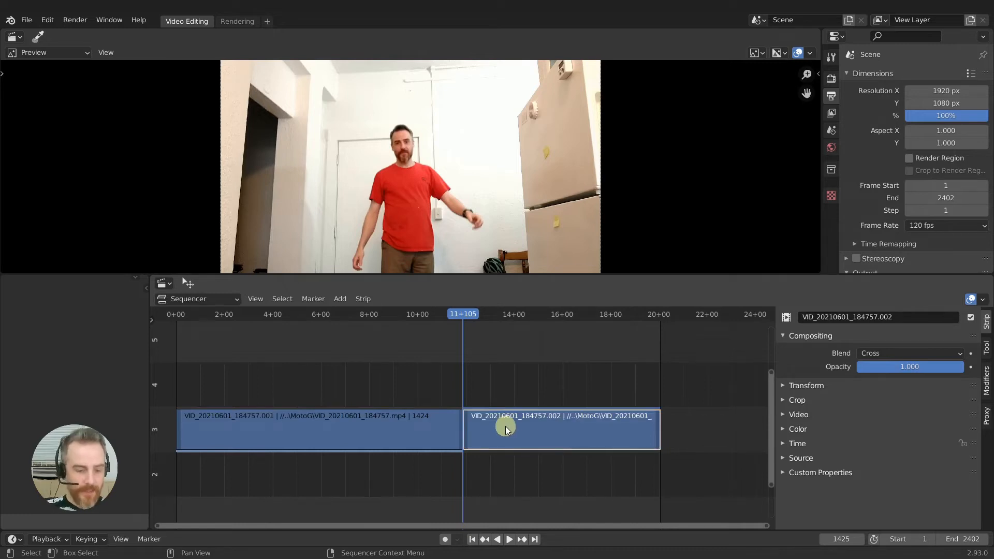
{"action": "key", "text": "shift+a"}
{"action": "mouse_move", "coordinate": [505, 424]}
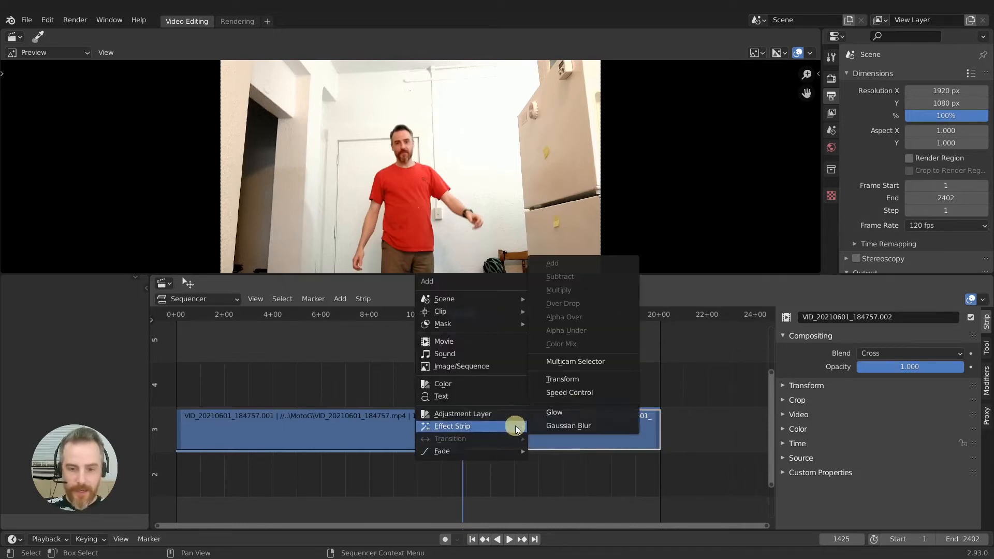
{"action": "left_click", "coordinate": [569, 394]}
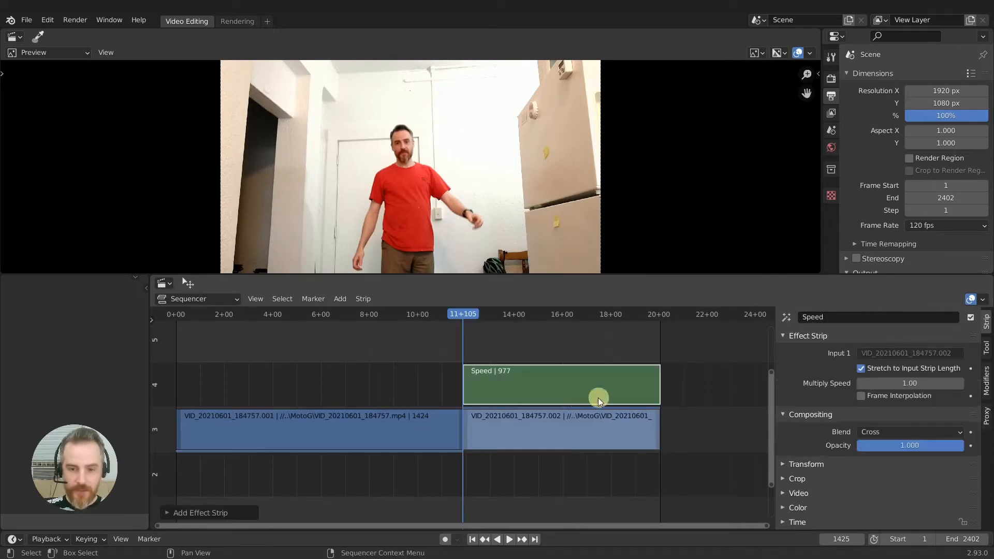
- Trim the end of the second movie piece back to about 13 seconds and play back the shortened section
{"action": "left_click", "coordinate": [658, 427], "text": "shift"}
{"action": "left_click_drag", "start_coordinate": [658, 427], "coordinate": [490, 428]}
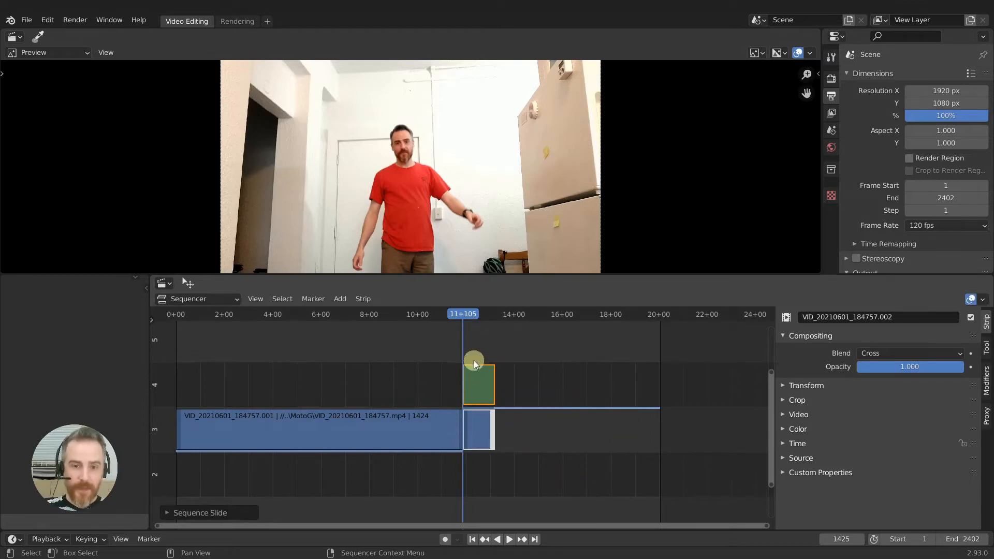
{"action": "key", "text": "space"}
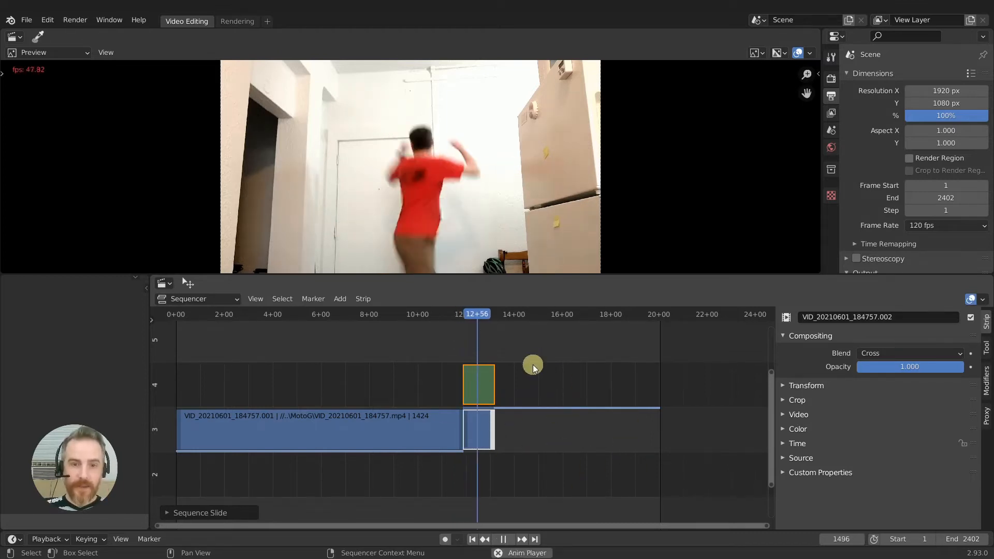
{"action": "key", "text": "space"}
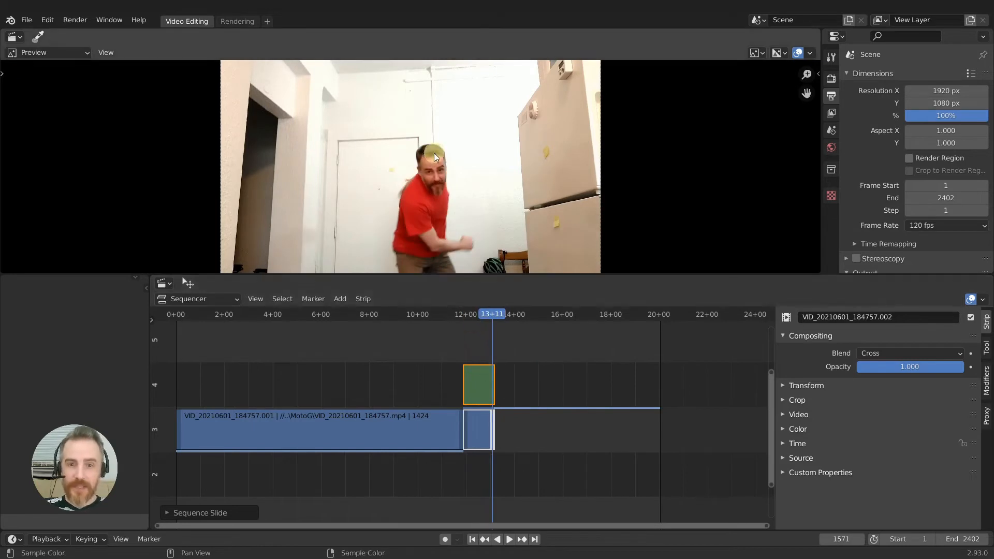
{"action": "left_click", "coordinate": [478, 314]}
{"action": "key", "text": "space"}
{"action": "mouse_move", "coordinate": [478, 314]}
{"action": "left_mouse_down"}
{"action": "mouse_move", "coordinate": [465, 314]}
{"action": "mouse_move", "coordinate": [486, 315]}
{"action": "mouse_move", "coordinate": [469, 314]}
{"action": "left_mouse_up"}
{"action": "key", "text": "space"}
{"action": "key", "text": "space"}
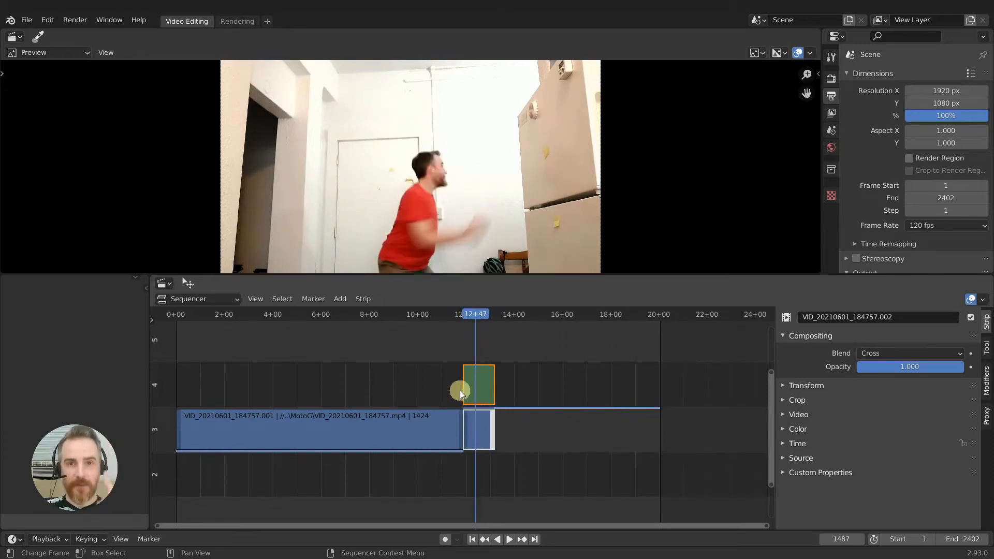
- Move the shortened movie piece up to channel 5 and its Speed strip to channel 6
{"action": "left_click", "coordinate": [466, 424]}
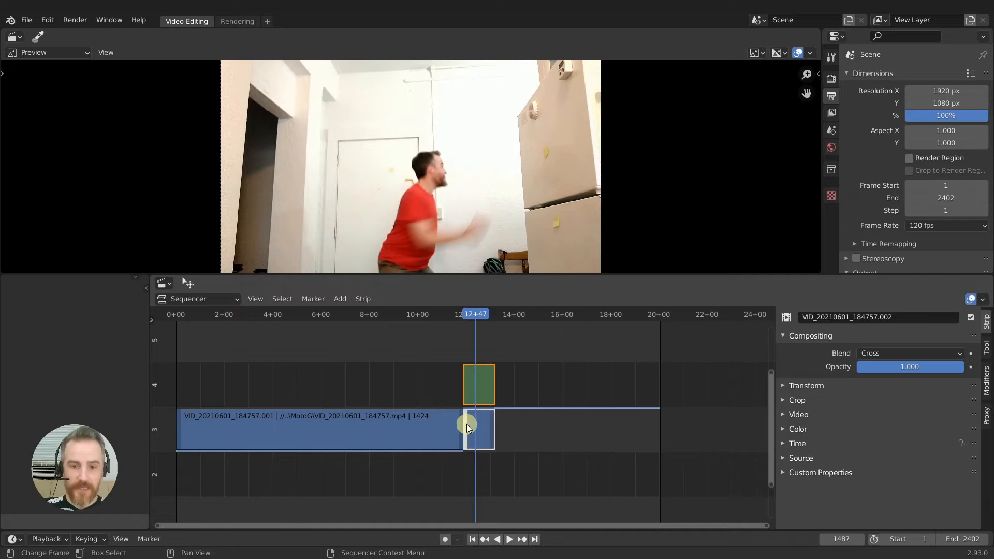
{"action": "key", "text": "g"}
{"action": "left_click", "coordinate": [467, 424]}
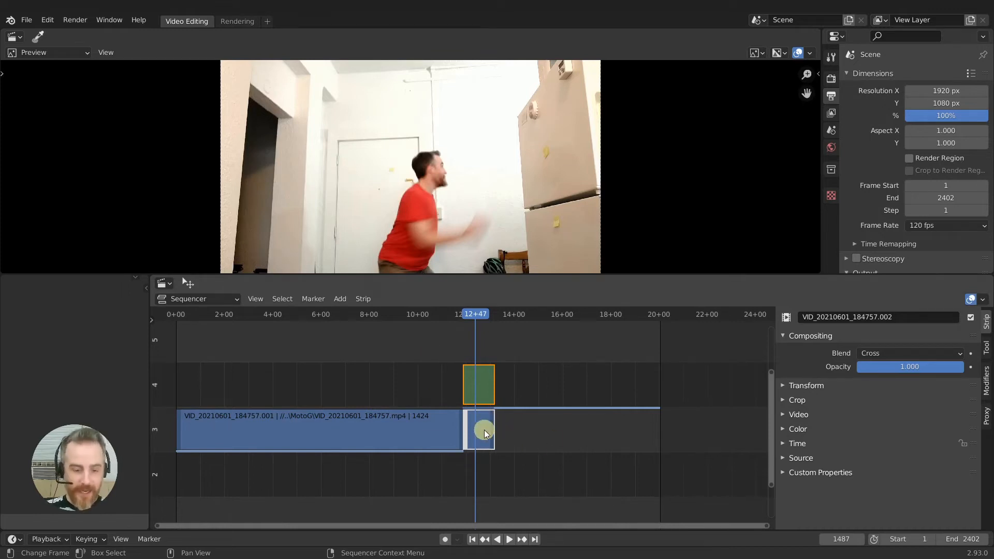
{"action": "key", "text": "g"}
{"action": "left_click_drag", "start_coordinate": [485, 394], "coordinate": [480, 320]}
{"action": "left_click_drag", "start_coordinate": [482, 389], "coordinate": [478, 320]}
{"action": "middle_click_drag", "start_coordinate": [494, 382], "coordinate": [497, 441]}
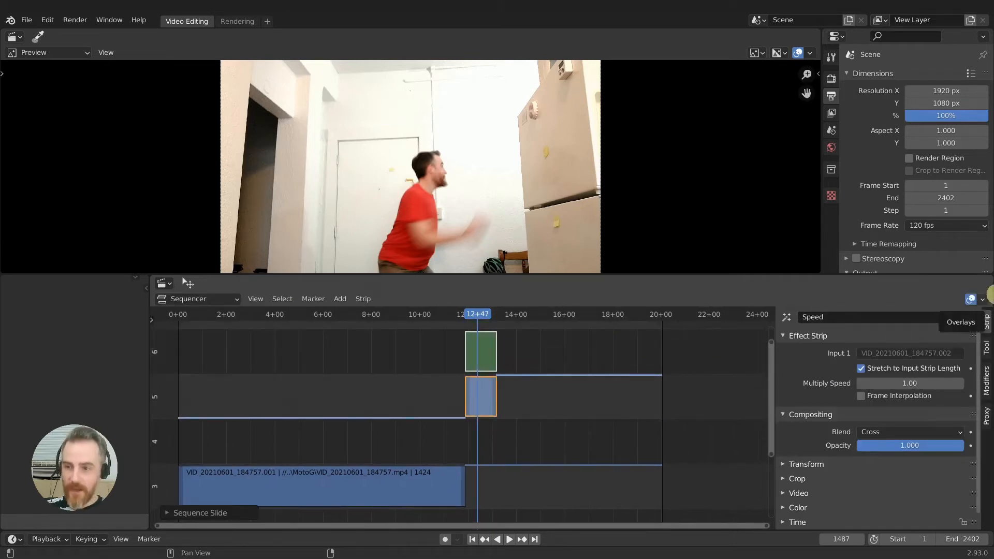
- Delete the shortened movie piece together with its Speed strip
{"action": "left_click", "coordinate": [982, 299]}
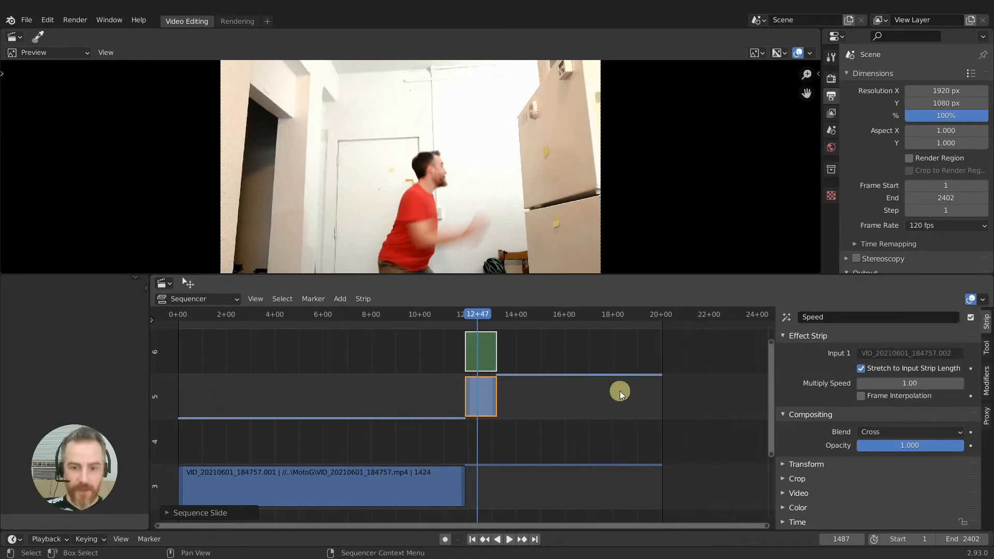
{"action": "mouse_move", "coordinate": [561, 428]}
{"action": "middle_mouse_down"}
{"action": "mouse_move", "coordinate": [565, 400]}
{"action": "mouse_move", "coordinate": [547, 425]}
{"action": "middle_mouse_up"}
{"action": "left_click_drag", "start_coordinate": [398, 334], "coordinate": [527, 388]}
{"action": "key", "text": "Delete"}
- Clear the remaining movie strip's offsets to restore its full length, and split it at frame 1487
{"action": "left_click", "coordinate": [407, 477]}
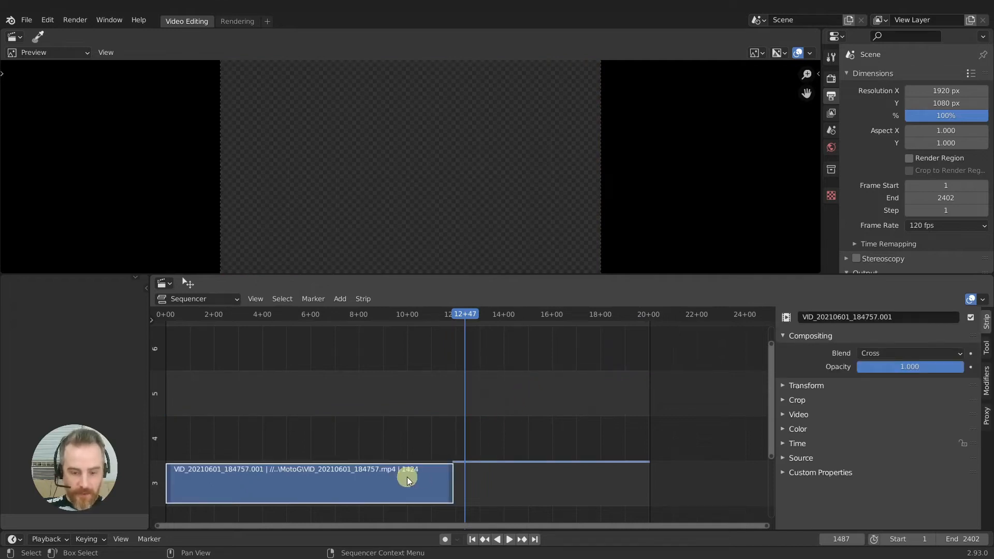
{"action": "key", "text": "alt+r"}
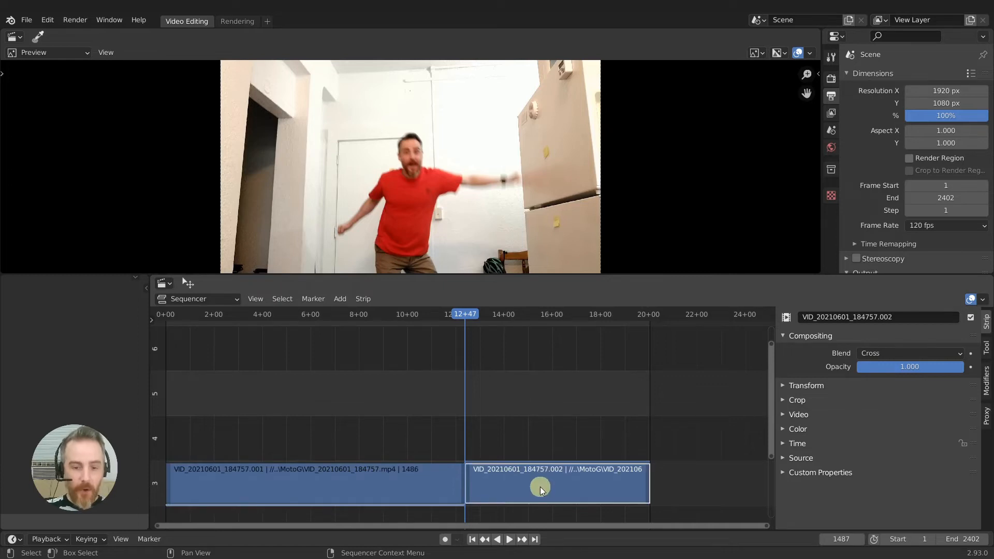
- Try sliding the second piece away from the first, undo it, and place the piece on channel 5 starting at frame 1487
{"action": "left_click_drag", "start_coordinate": [542, 487], "coordinate": [604, 489]}
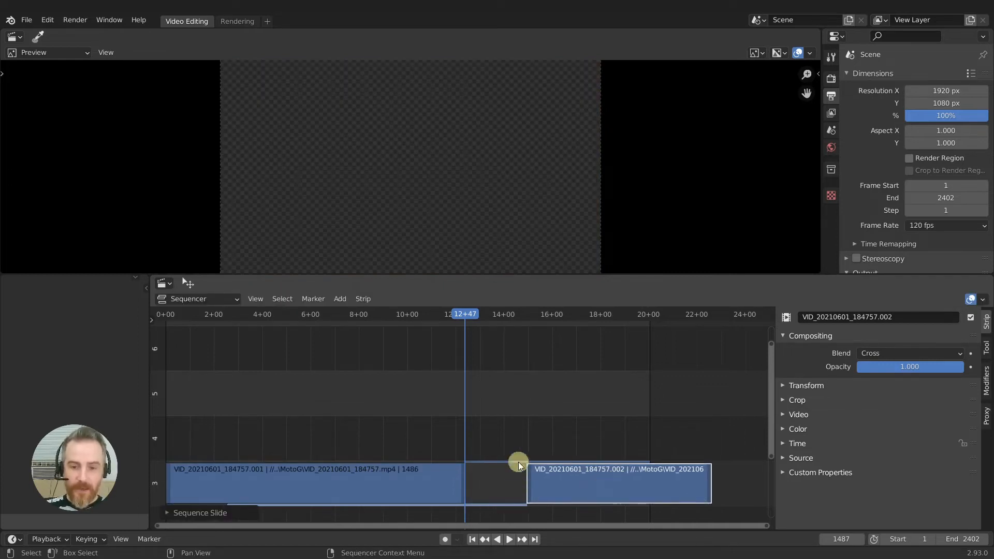
{"action": "left_click", "coordinate": [384, 492]}
{"action": "left_click_drag", "start_coordinate": [518, 489], "coordinate": [500, 491]}
{"action": "left_click", "coordinate": [434, 489]}
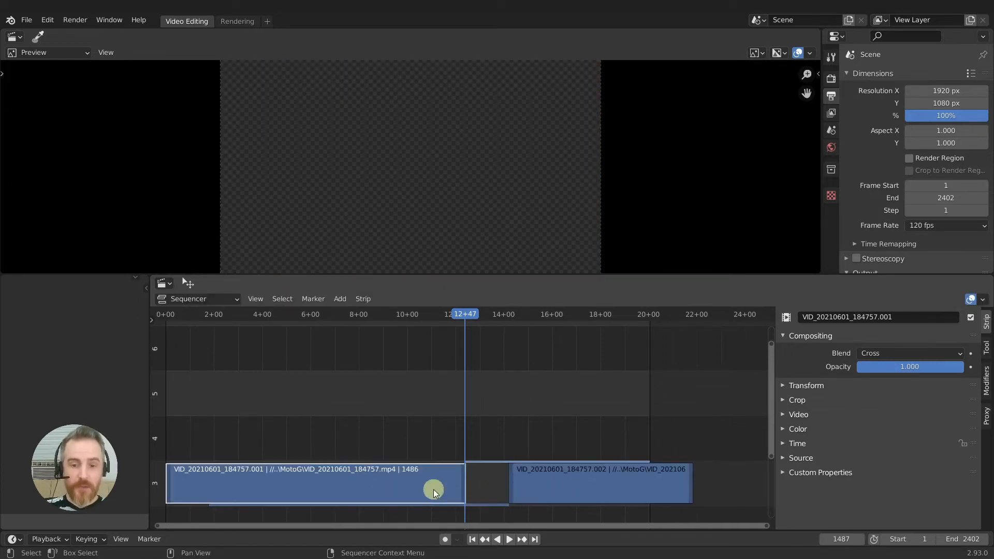
{"action": "left_click", "coordinate": [555, 479]}
{"action": "left_click_drag", "start_coordinate": [564, 484], "coordinate": [561, 405]}
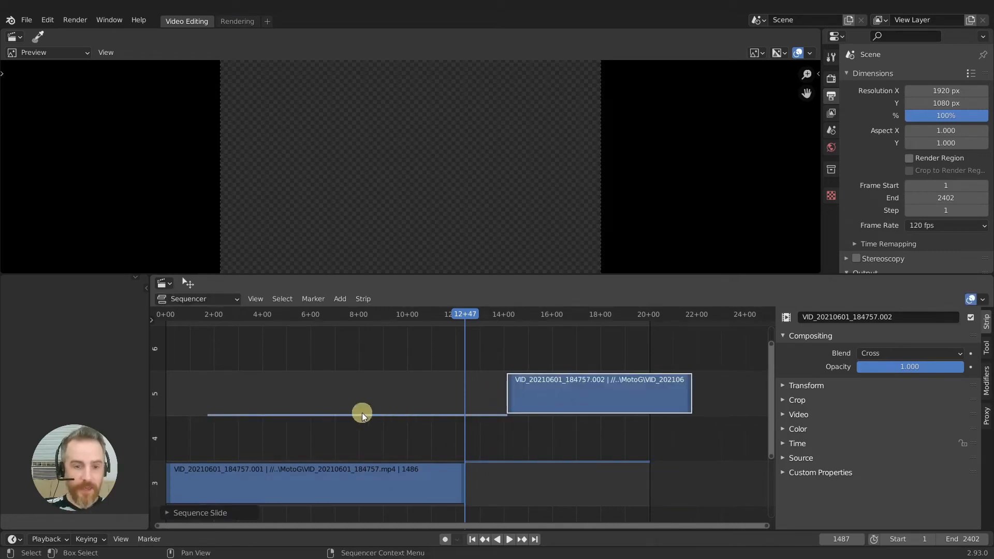
{"action": "key", "text": "ctrl+z"}
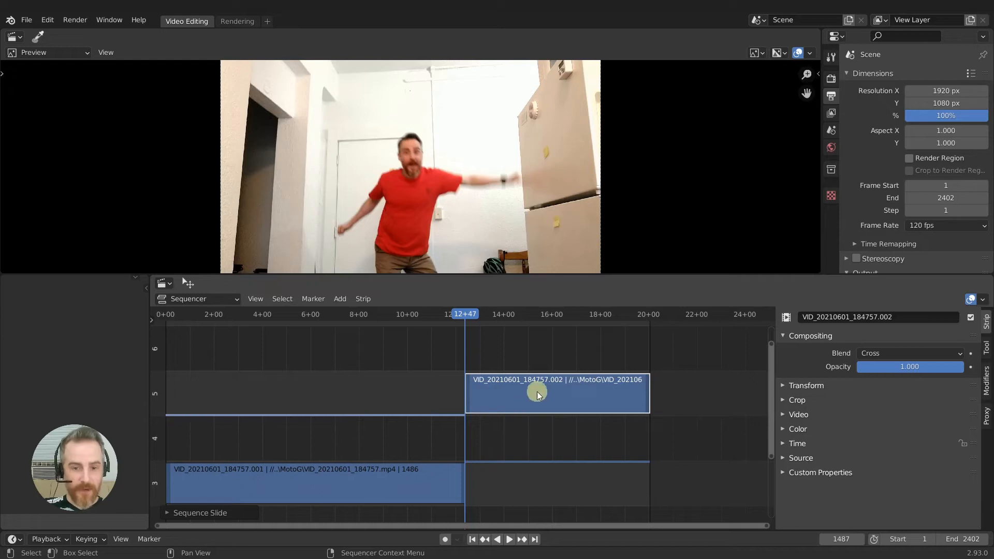
- Clear the strip offsets of both movie pieces so each regains the full clip length
{"action": "key", "text": "alt+o"}
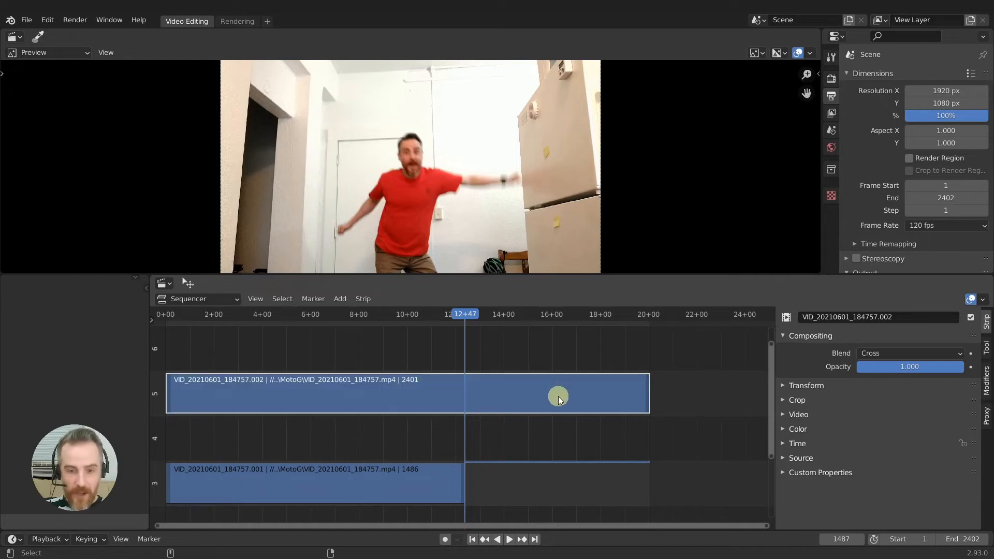
{"action": "left_click", "coordinate": [442, 489]}
{"action": "key", "text": "alt+o"}
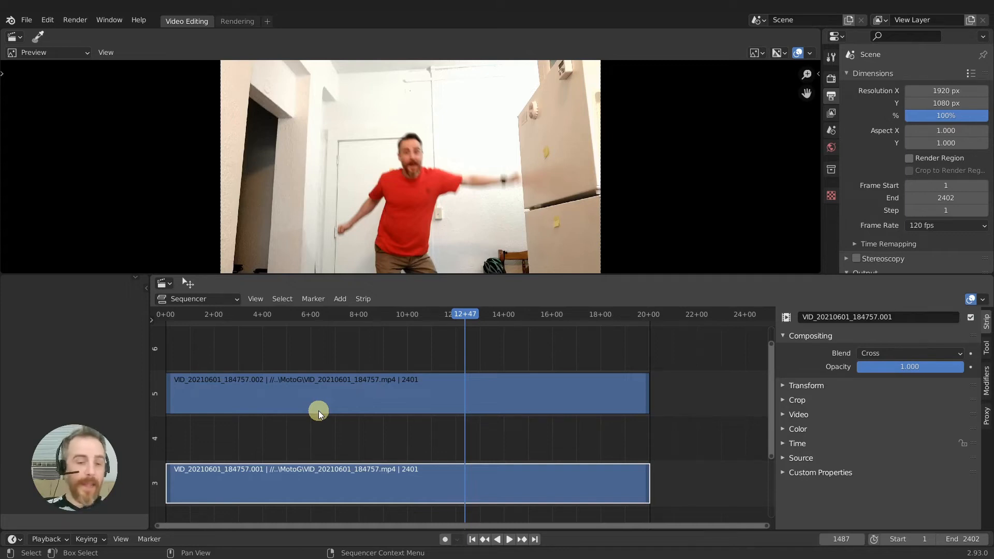
- Try splitting both full-length movie strips at frame 1487, and undo the split
{"action": "left_click", "coordinate": [374, 387], "text": "shift"}
{"action": "key", "text": "k"}
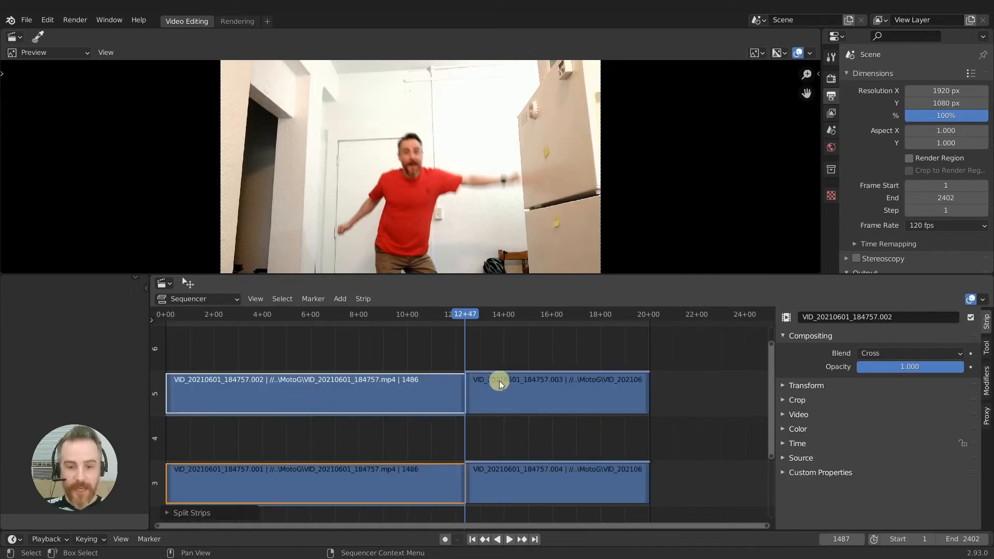
{"action": "left_click", "coordinate": [527, 396], "text": "ctrl"}
{"action": "left_click", "coordinate": [521, 402]}
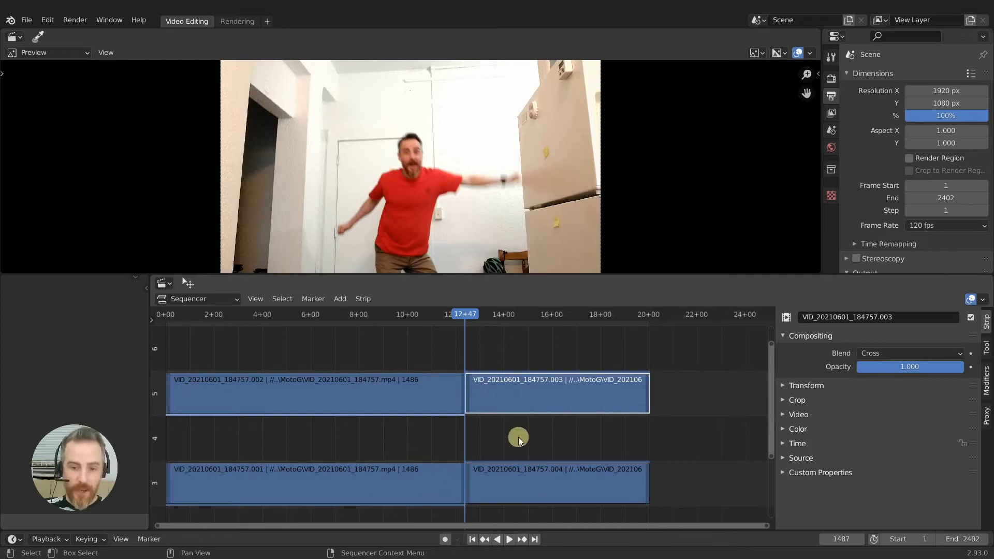
{"action": "key", "text": "ctrl+z"}
{"action": "key", "text": "ctrl+z"}
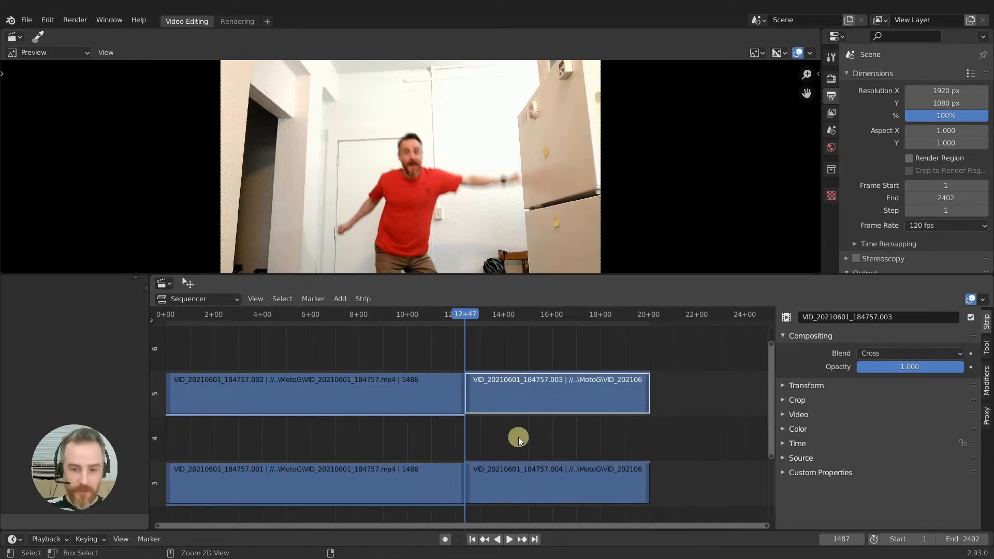
{"action": "key", "text": "ctrl+z"}
{"action": "key", "text": "ctrl+z"}
- Split only the channel 5 movie strip at frame 1487 and move its second piece up to channel 7
{"action": "left_click", "coordinate": [506, 390]}
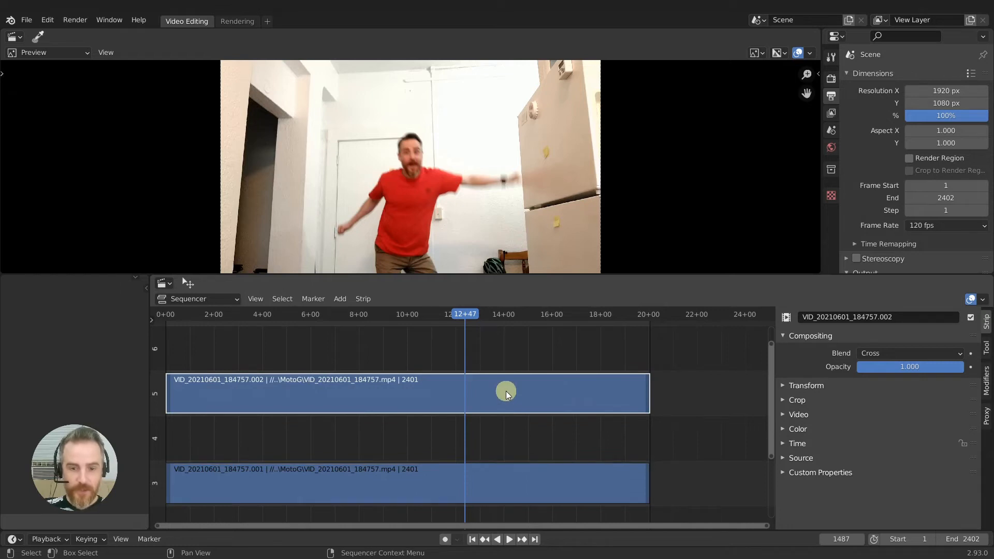
{"action": "key", "text": "k"}
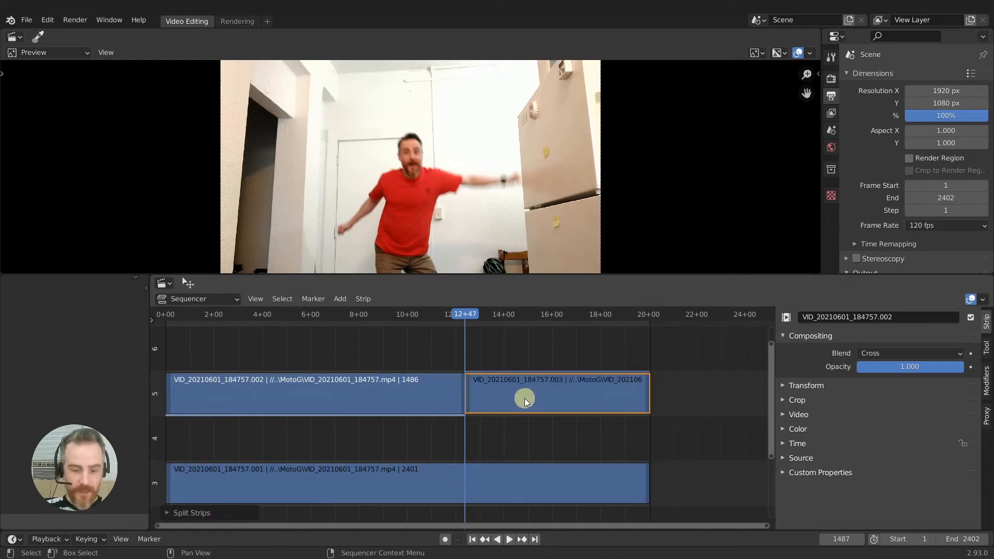
{"action": "left_click_drag", "start_coordinate": [519, 399], "coordinate": [608, 399]}
{"action": "middle_click_drag", "start_coordinate": [573, 420], "coordinate": [526, 455]}
{"action": "left_click_drag", "start_coordinate": [526, 455], "coordinate": [476, 356]}
{"action": "middle_click_drag", "start_coordinate": [518, 362], "coordinate": [571, 366]}
- Clear the strip offsets of the pieces on channels 7 and 5 to restore both to full length
{"action": "key", "text": "alt+o"}
{"action": "left_click", "coordinate": [453, 441]}
{"action": "key", "text": "alt+o"}
{"action": "mouse_move", "coordinate": [526, 428]}
{"action": "middle_mouse_down", "text": "ctrl"}
{"action": "mouse_move", "coordinate": [519, 389]}
{"action": "mouse_move", "coordinate": [520, 414]}
{"action": "middle_mouse_up", "text": "ctrl"}
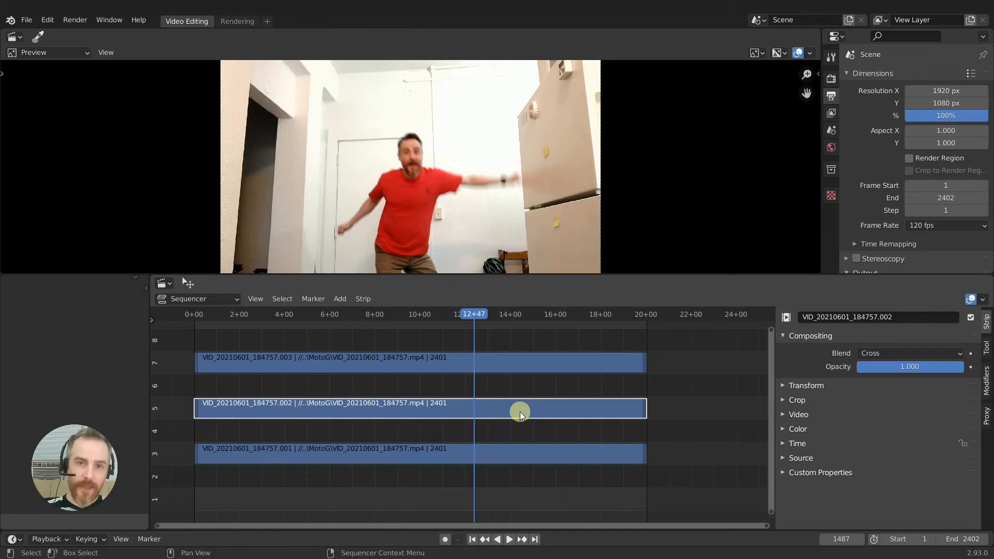
- Delete the movie copies on channels 5 and 7, and split the remaining channel 3 strip at frame 1487
{"action": "left_click", "coordinate": [515, 365], "text": "shift"}
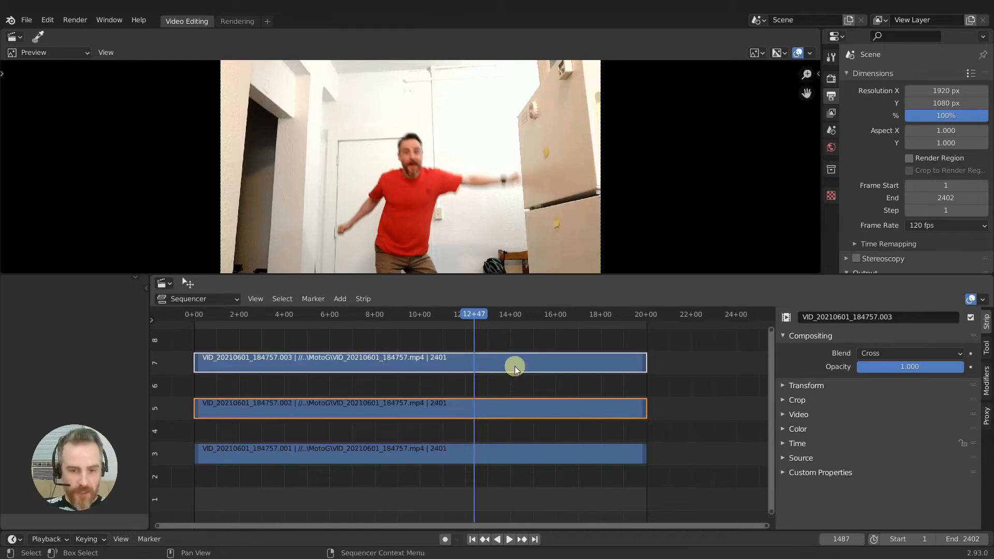
{"action": "key", "text": "Delete"}
{"action": "left_click", "coordinate": [507, 461]}
{"action": "key", "text": "k"}
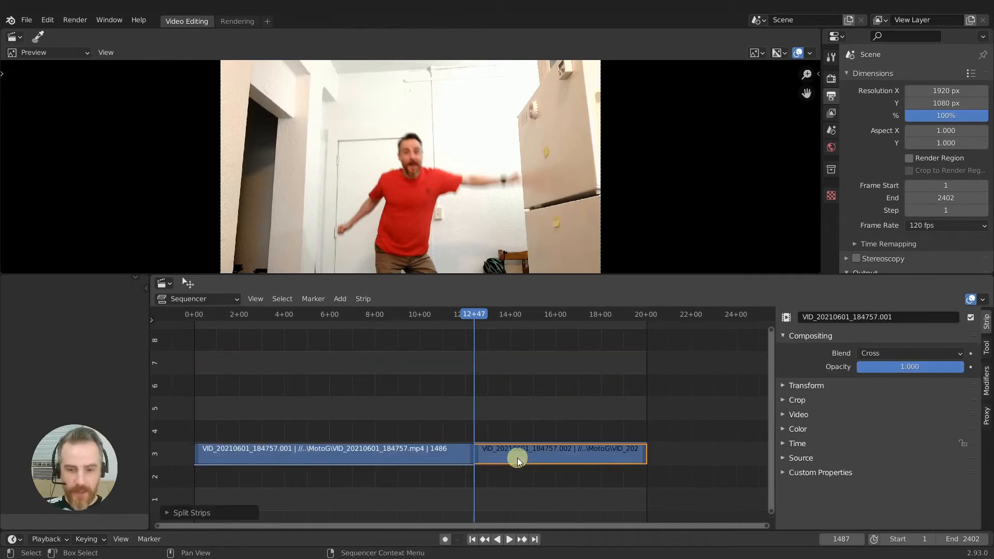
- Add a Speed Control effect to the second movie piece on channel 3 and trim that piece's end to frame 2272
{"action": "key", "text": "shift+a"}
{"action": "mouse_move", "coordinate": [576, 451]}
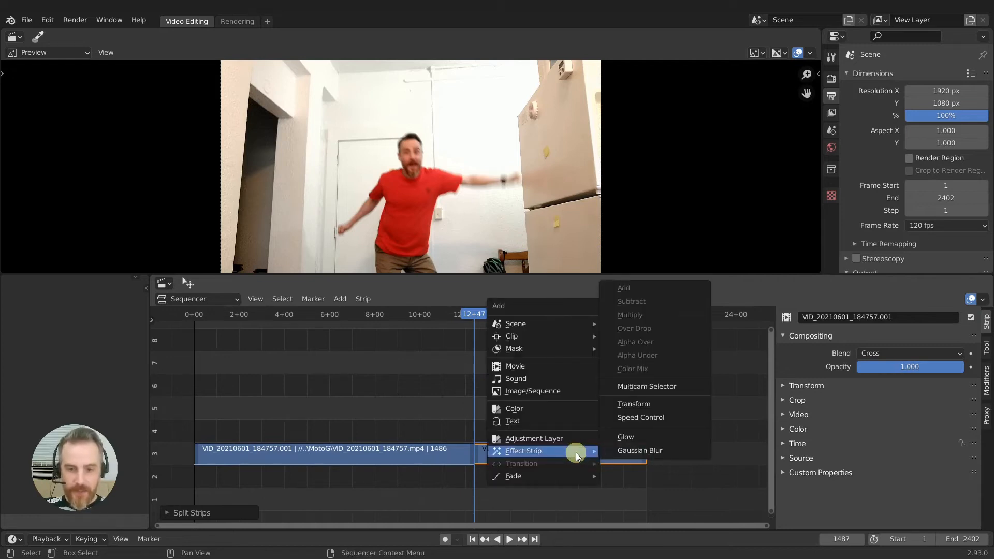
{"action": "left_click", "coordinate": [585, 458]}
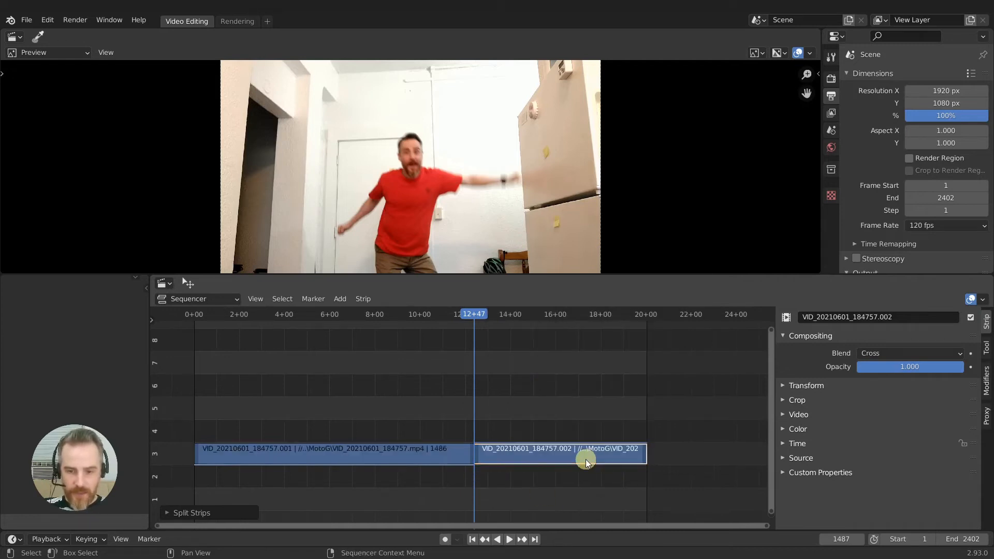
{"action": "key", "text": "shift+a"}
{"action": "mouse_move", "coordinate": [569, 463]}
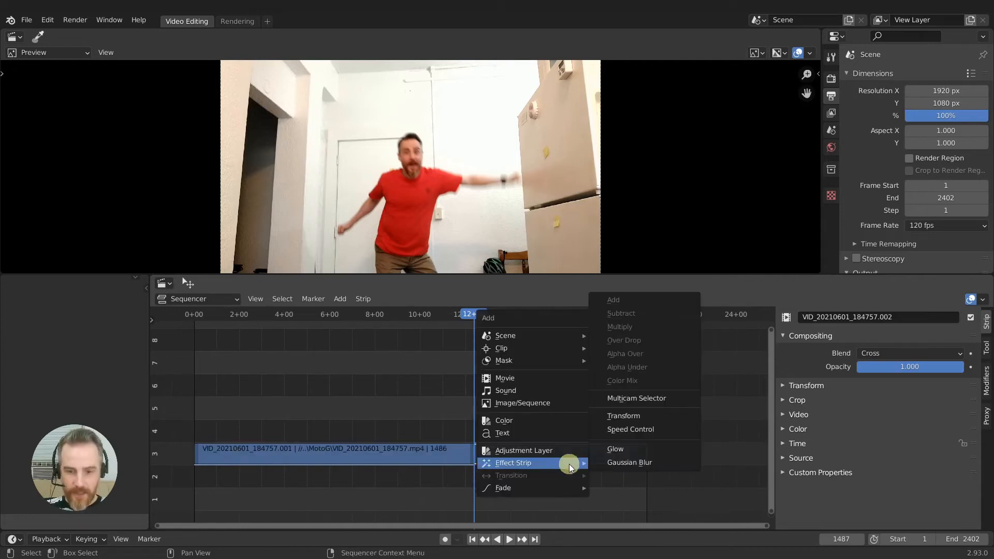
{"action": "left_click", "coordinate": [635, 428]}
{"action": "mouse_move", "coordinate": [641, 453]}
{"action": "left_mouse_down"}
{"action": "mouse_move", "coordinate": [530, 470]}
{"action": "mouse_move", "coordinate": [575, 466]}
{"action": "mouse_move", "coordinate": [528, 485]}
{"action": "mouse_move", "coordinate": [592, 455]}
{"action": "mouse_move", "coordinate": [646, 452]}
{"action": "mouse_move", "coordinate": [622, 456]}
{"action": "left_mouse_up"}
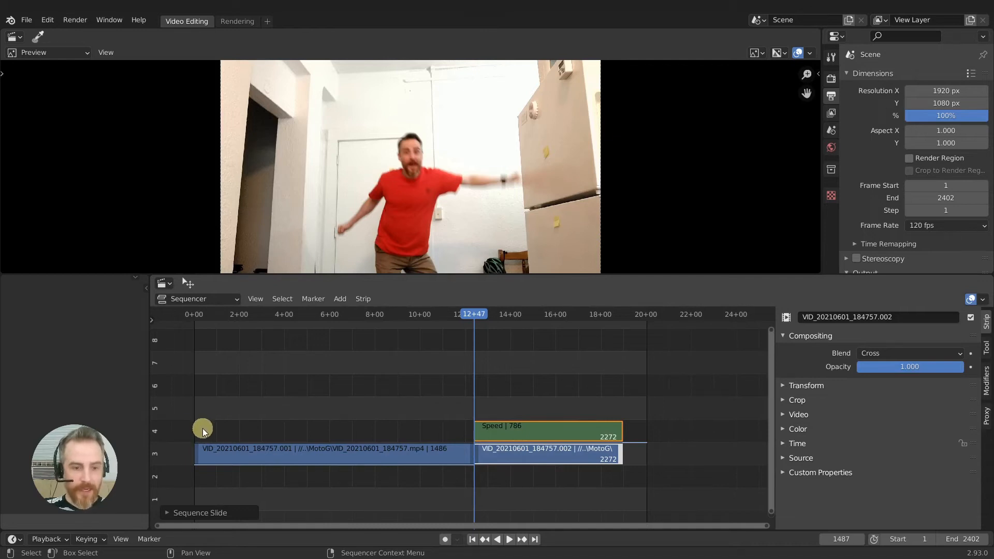
- Move the second movie piece and its Speed strip together up two channels, to channels 5 and 6
{"action": "left_click", "coordinate": [518, 449]}
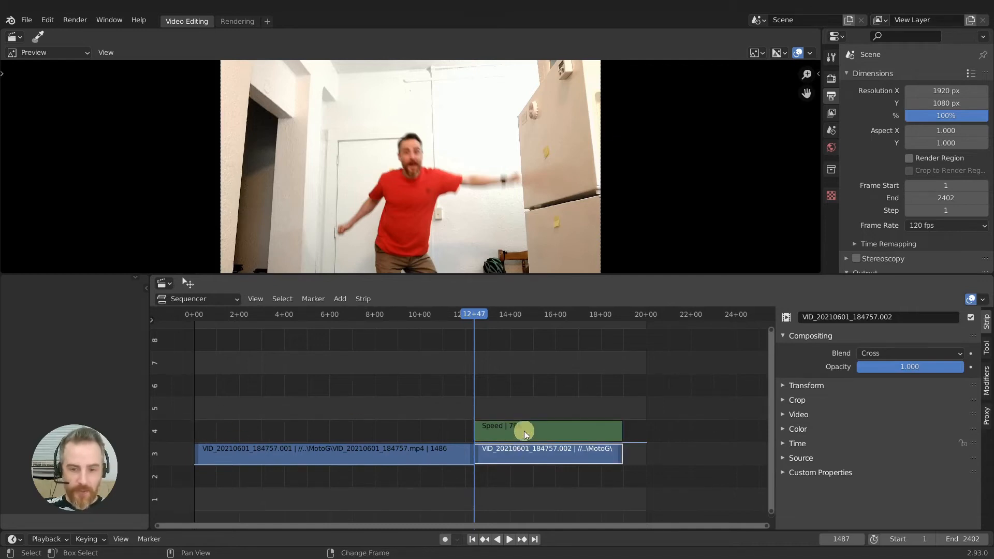
{"action": "left_click", "coordinate": [524, 434], "text": "shift"}
{"action": "key", "text": "g"}
{"action": "key", "text": "y"}
{"action": "left_click", "coordinate": [519, 384]}
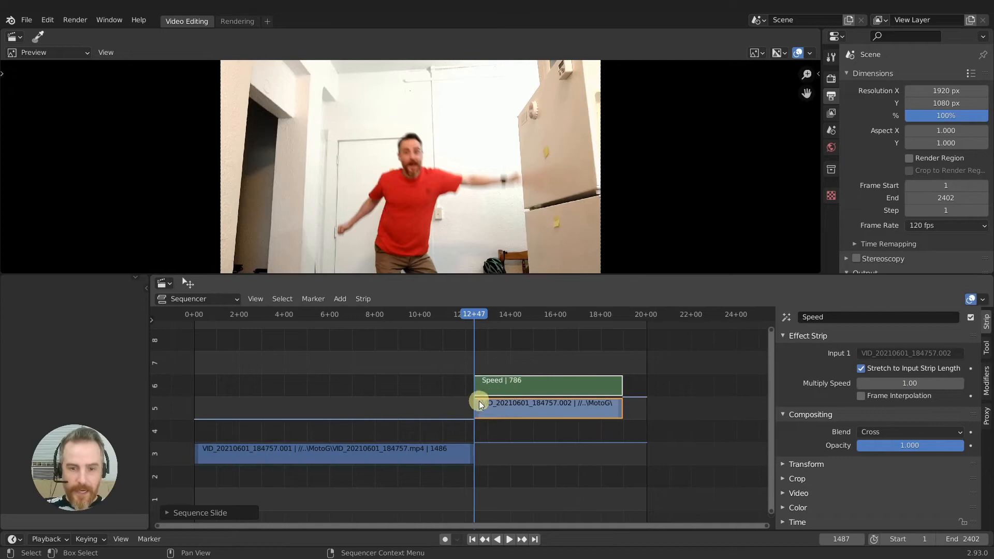
- Try trimming the channel 5 movie piece's end to about 14+00, scrub through it, and undo the trimming
{"action": "mouse_move", "coordinate": [477, 405]}
{"action": "left_mouse_down"}
{"action": "mouse_move", "coordinate": [195, 410]}
{"action": "mouse_move", "coordinate": [475, 409]}
{"action": "left_mouse_up"}
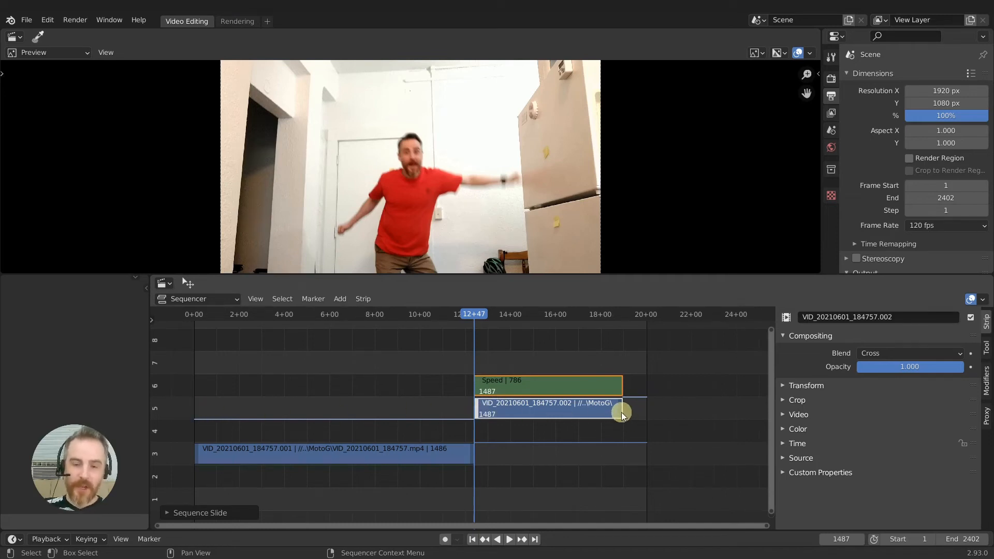
{"action": "left_click_drag", "start_coordinate": [622, 412], "coordinate": [513, 418]}
{"action": "left_click_drag", "start_coordinate": [474, 314], "coordinate": [489, 320]}
{"action": "left_click", "coordinate": [500, 420]}
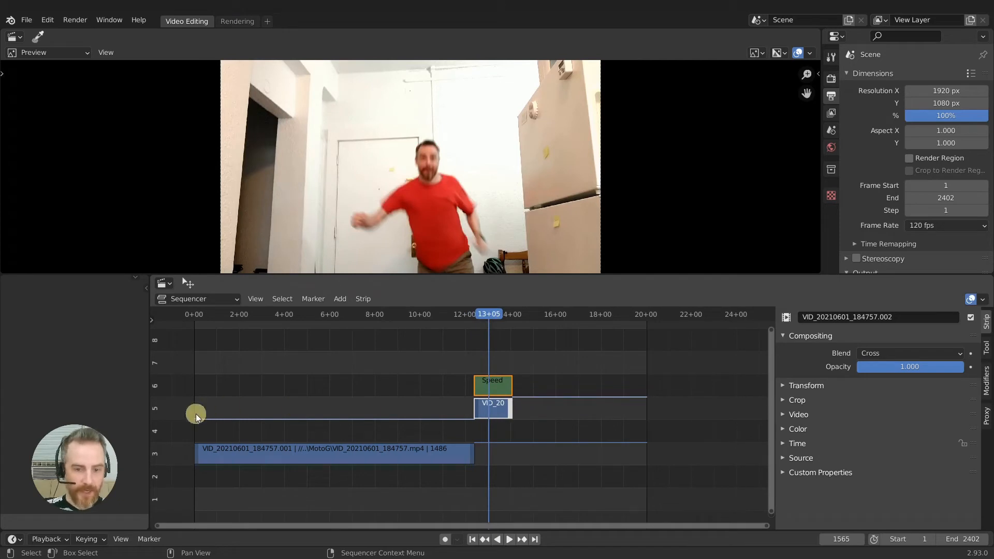
{"action": "key", "text": "ctrl+z"}
- Delete the Speed strip on channel 6 and group the channel 5 movie piece into a meta strip
{"action": "left_click", "coordinate": [536, 380]}
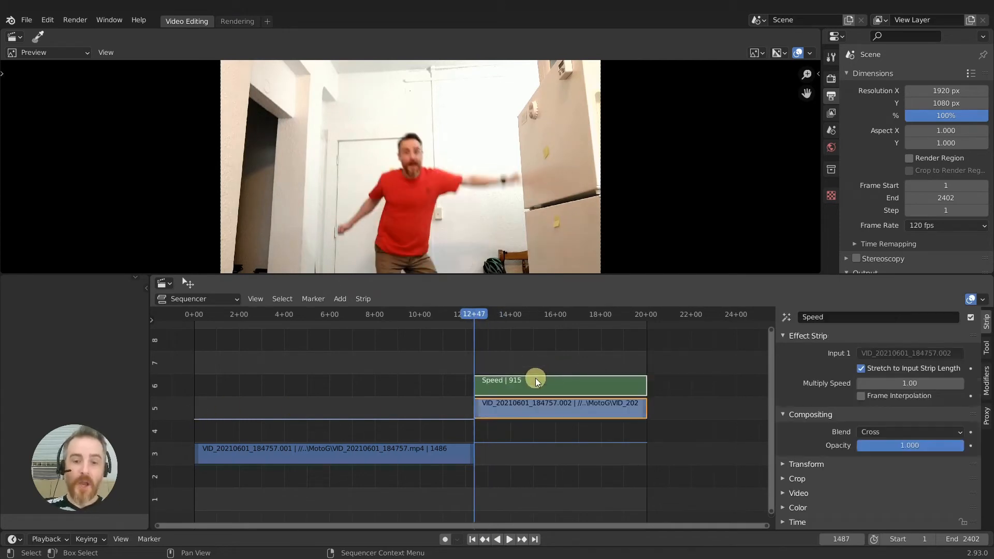
{"action": "left_click", "coordinate": [535, 384]}
{"action": "key", "text": "Delete"}
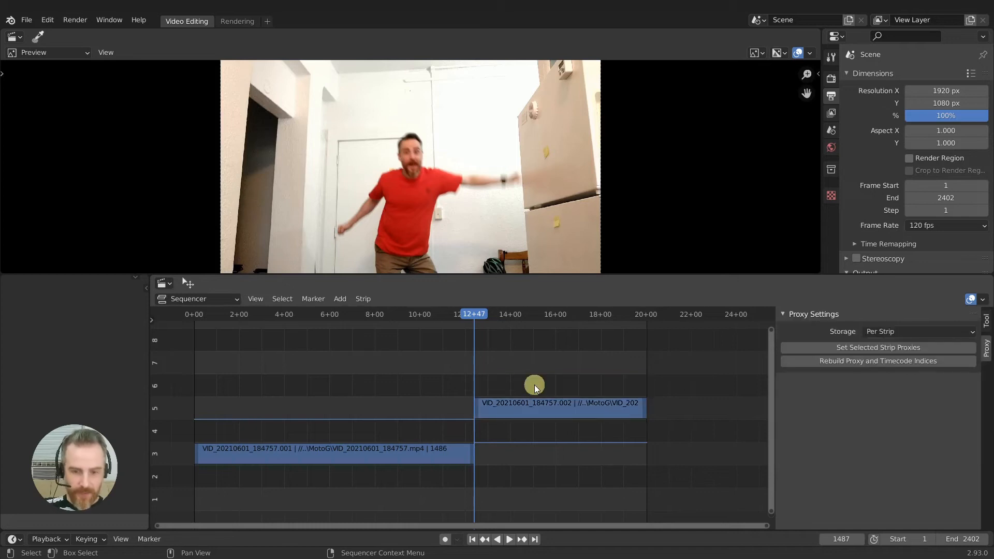
{"action": "left_click", "coordinate": [532, 406]}
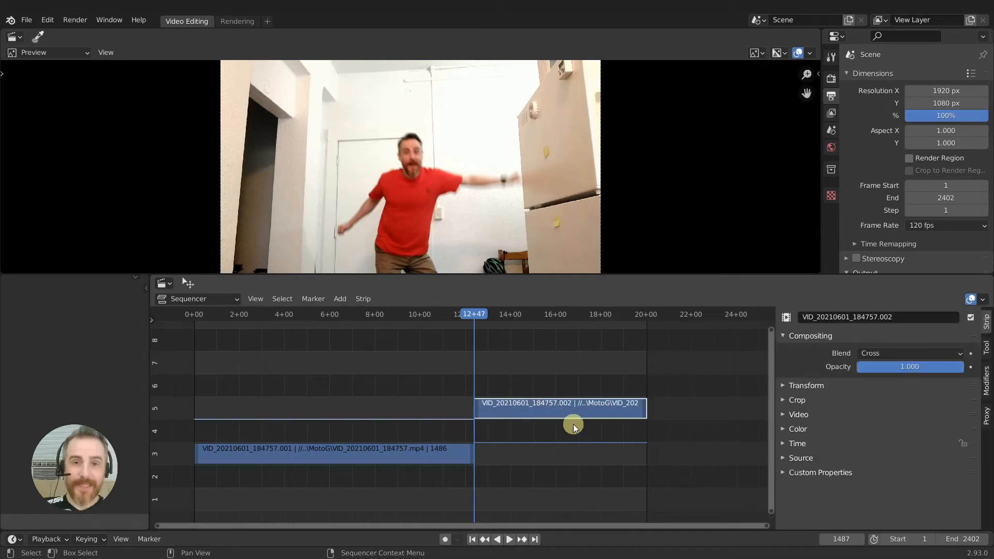
{"action": "key", "text": "ctrl+g"}
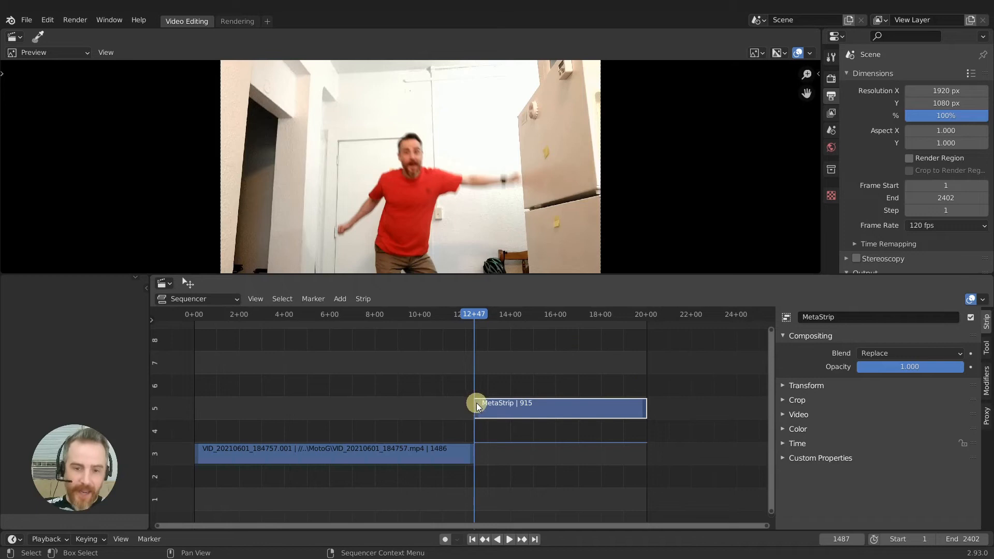
- Try extending the meta strip's start to about frame 1179 and its end to frame 2728, and undo both extensions
{"action": "left_click_drag", "start_coordinate": [477, 403], "coordinate": [419, 411]}
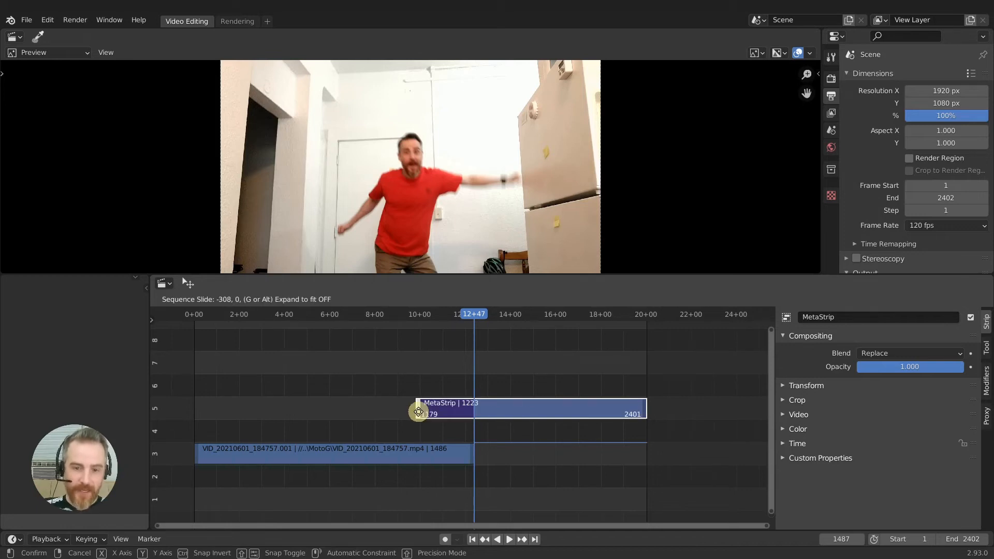
{"action": "left_click_drag", "start_coordinate": [418, 411], "coordinate": [419, 412]}
{"action": "left_click_drag", "start_coordinate": [645, 405], "coordinate": [707, 406]}
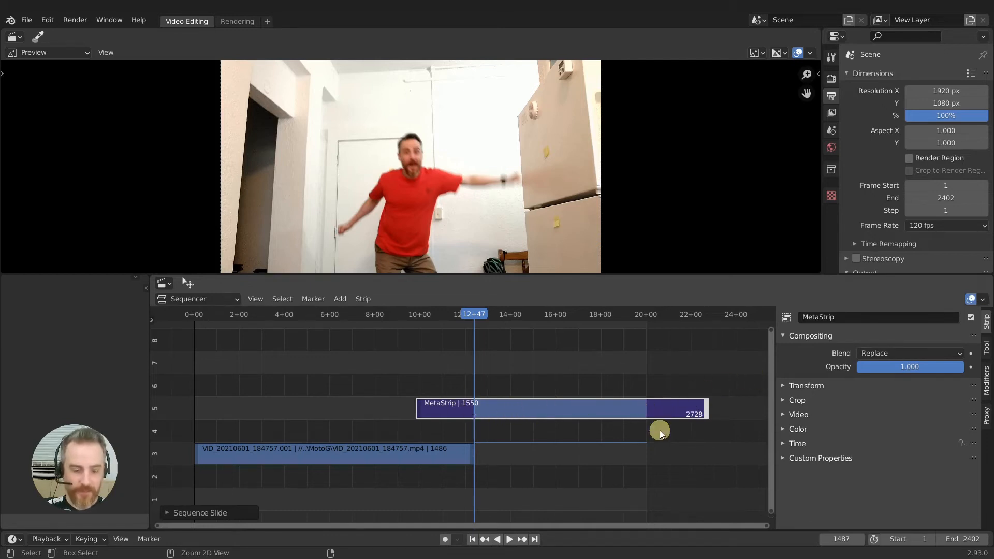
{"action": "key", "text": "ctrl+z"}
{"action": "key", "text": "ctrl+z"}
{"action": "key", "text": "ctrl+z"}
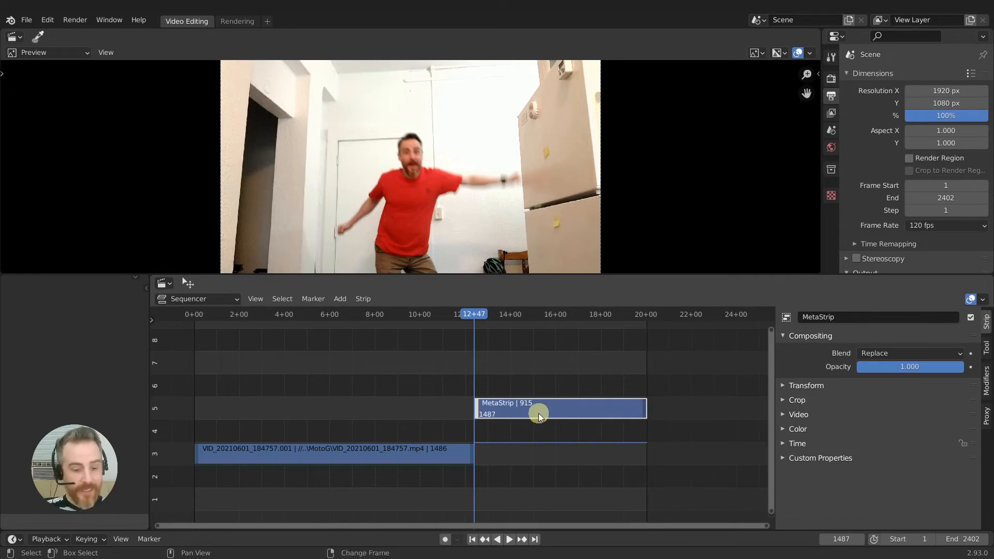
- Add a Speed Control effect to the meta strip and trim the meta strip's end to about 13+60
{"action": "right_click", "coordinate": [539, 413]}
{"action": "mouse_move", "coordinate": [539, 414]}
{"action": "left_click", "coordinate": [621, 388]}
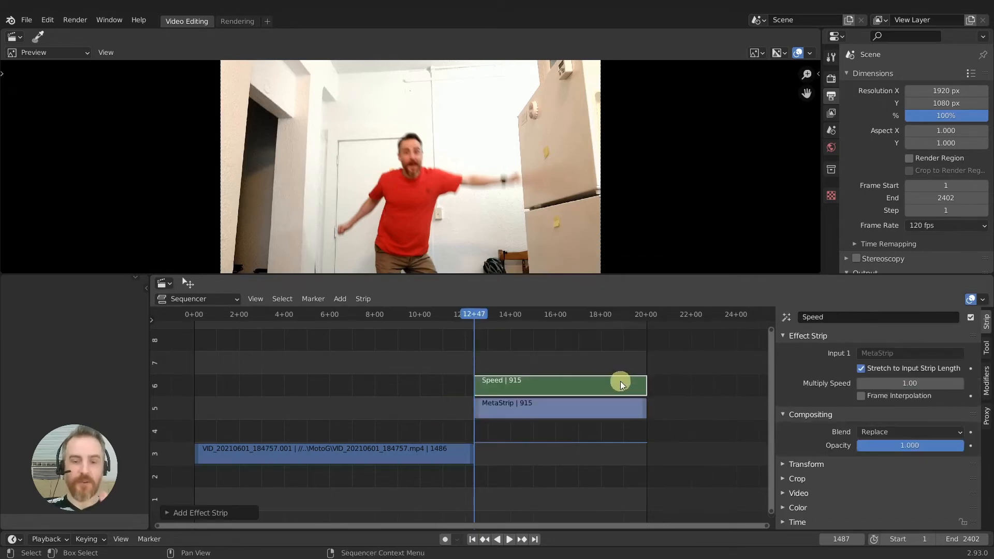
{"action": "left_click_drag", "start_coordinate": [644, 405], "coordinate": [492, 411]}
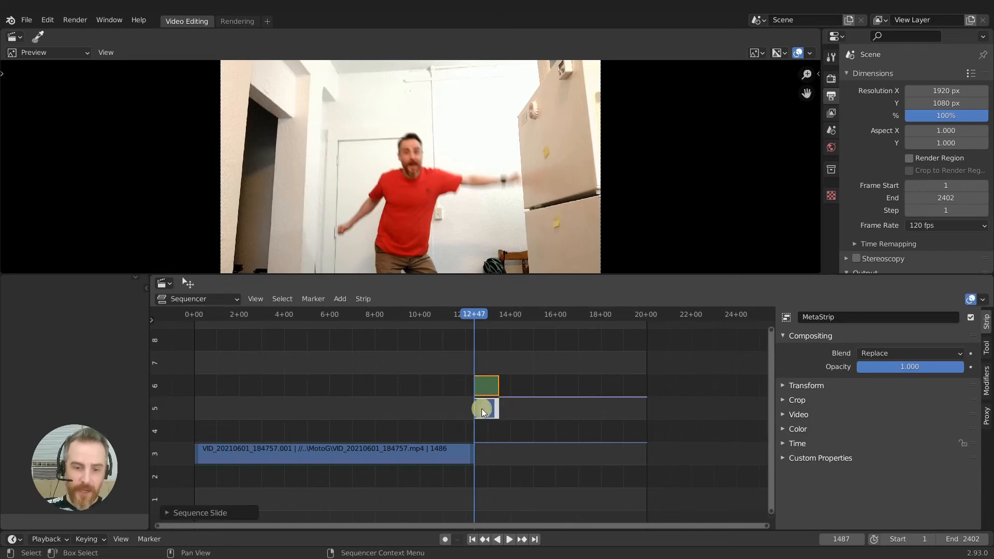
- Play and scrub through the shortened meta strip to examine how the Speed Control effect treats its footage
{"action": "key", "text": "space"}
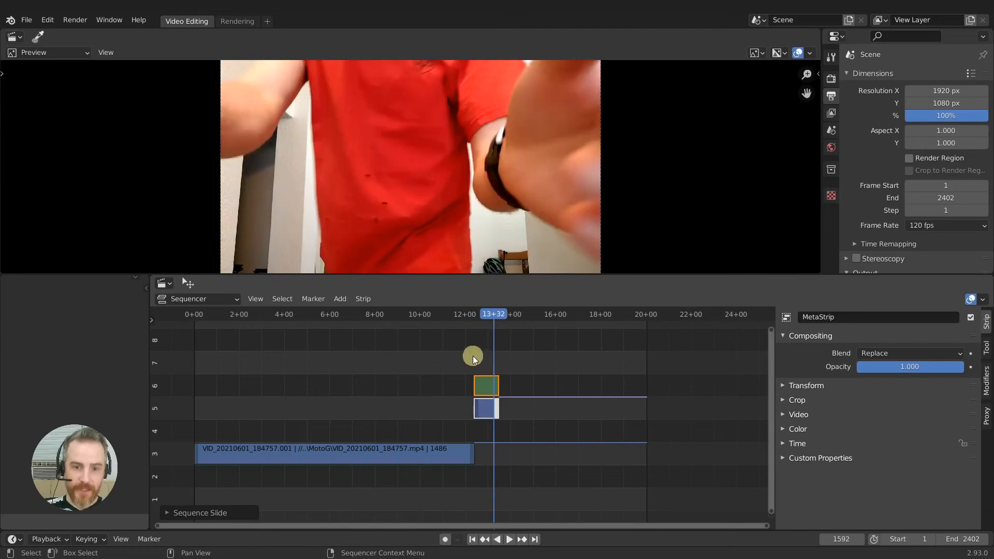
{"action": "left_click", "coordinate": [475, 323]}
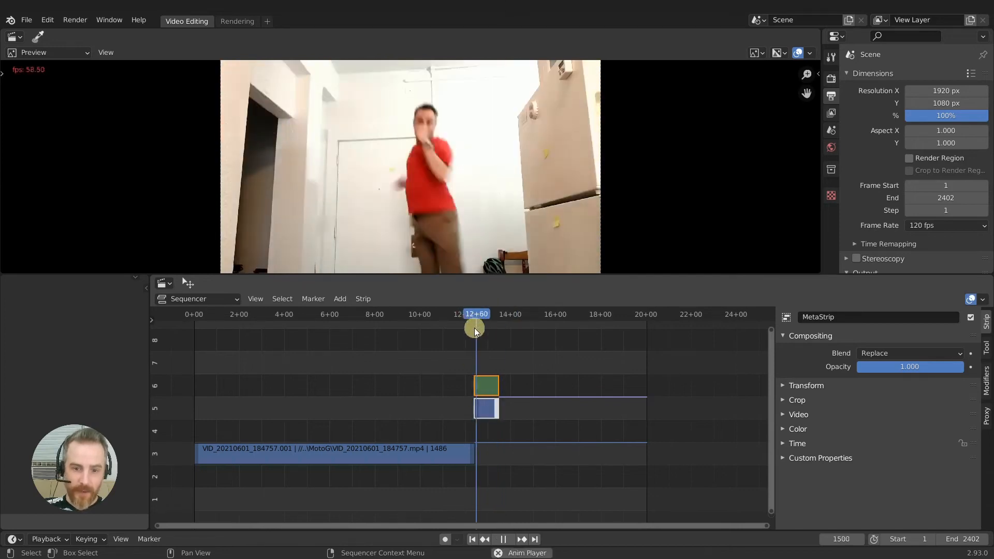
{"action": "key", "text": "space"}
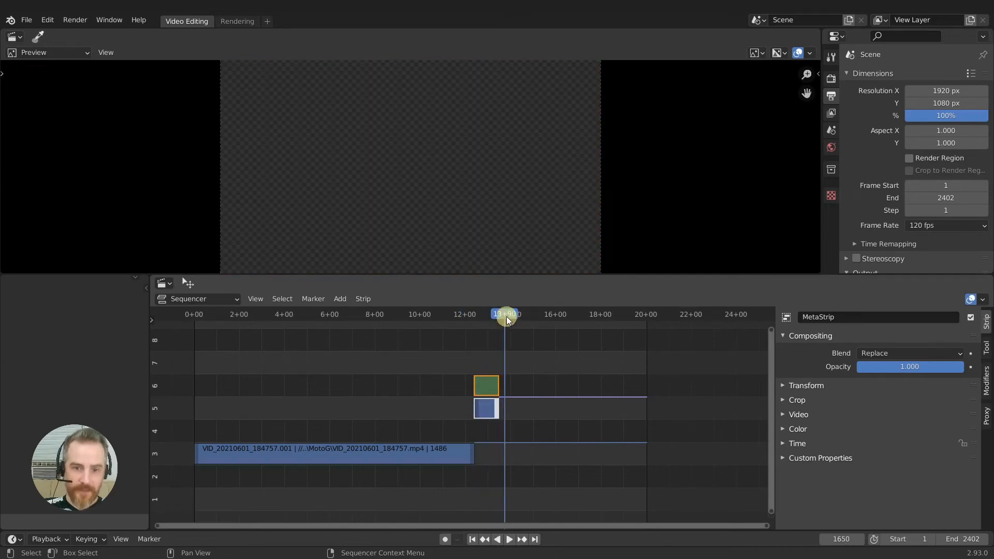
{"action": "left_click_drag", "start_coordinate": [508, 320], "coordinate": [495, 409]}
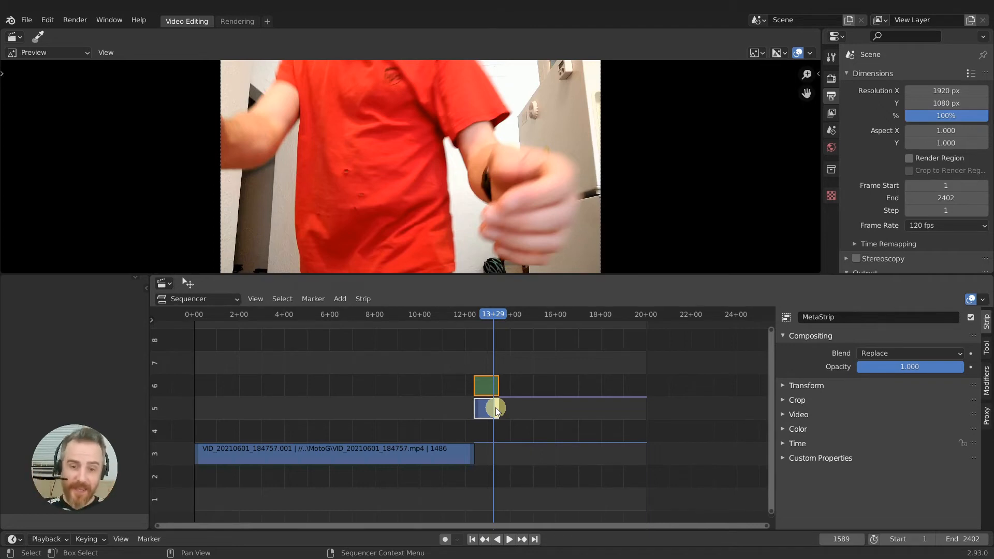
- Delete the Speed strip on channel 6 and ungroup the meta strip on channel 5
{"action": "left_click", "coordinate": [486, 384]}
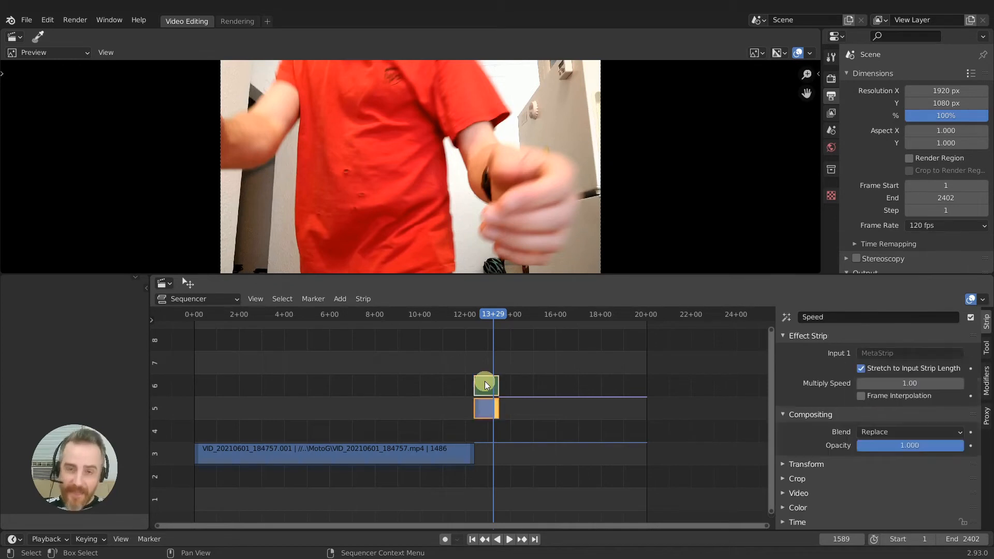
{"action": "key", "text": "Delete"}
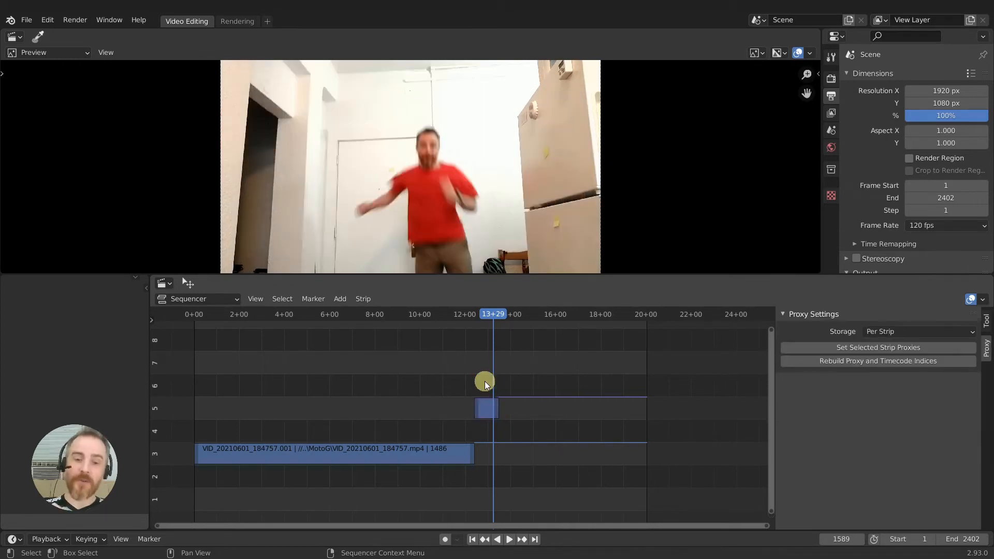
{"action": "left_click", "coordinate": [490, 409]}
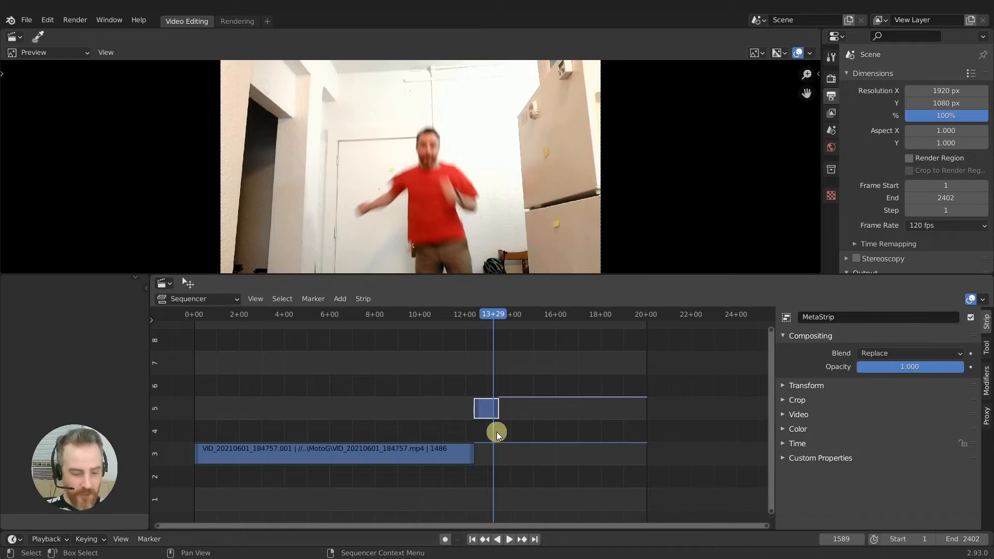
{"action": "key", "text": "ctrl+alt+g"}
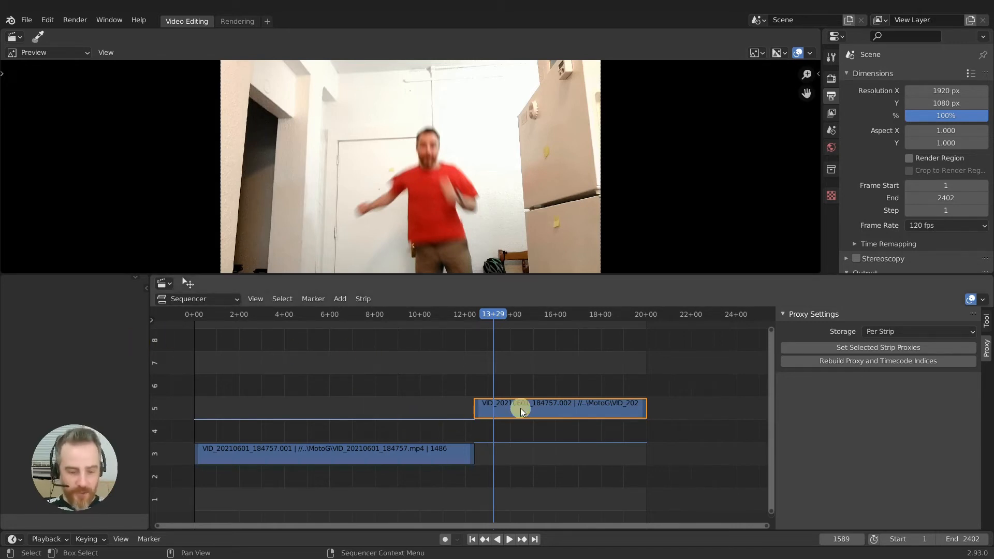
- Delete the movie piece on channel 5 and clear the strip offsets of the remaining channel 3 piece
{"action": "key", "text": "Delete"}
{"action": "left_click", "coordinate": [431, 461]}
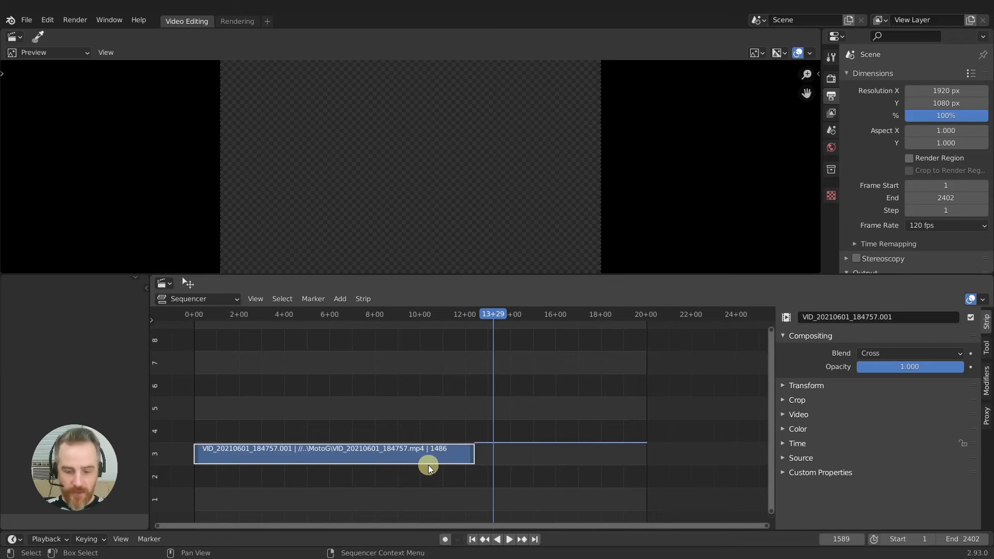
{"action": "key", "text": "alt+o"}
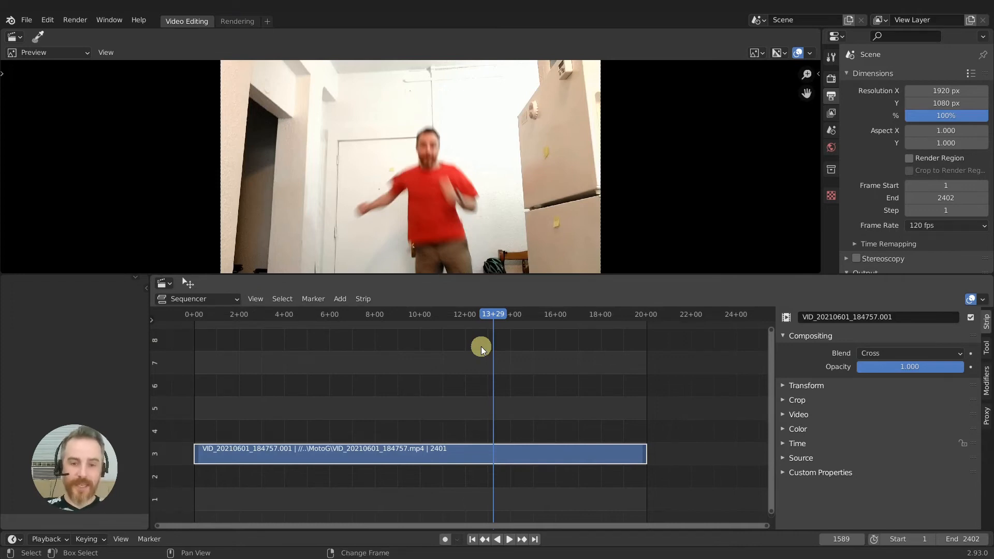
- Hold-split the full-length movie strip at frame 1589 and move its second piece up to channel 5
{"action": "key", "text": "k"}
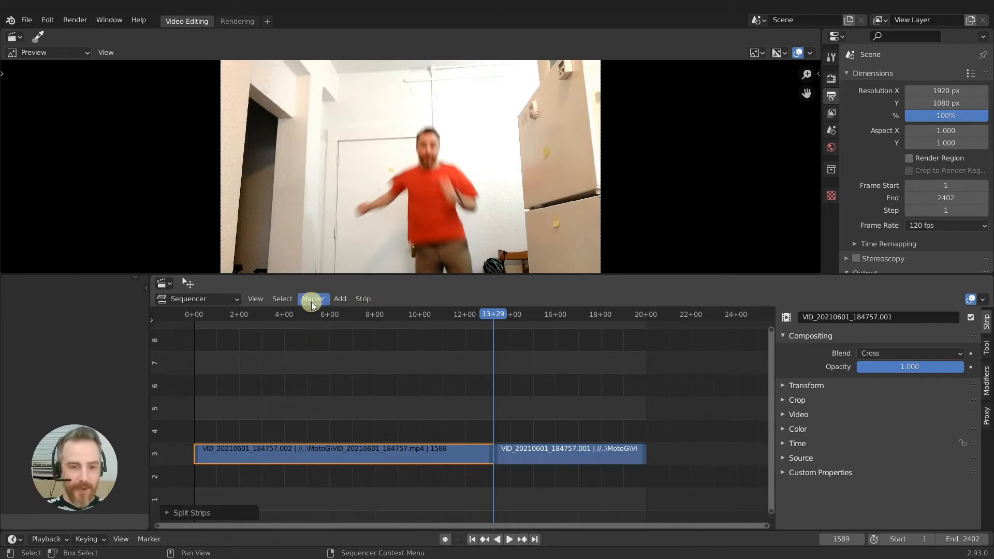
{"action": "left_click", "coordinate": [357, 299]}
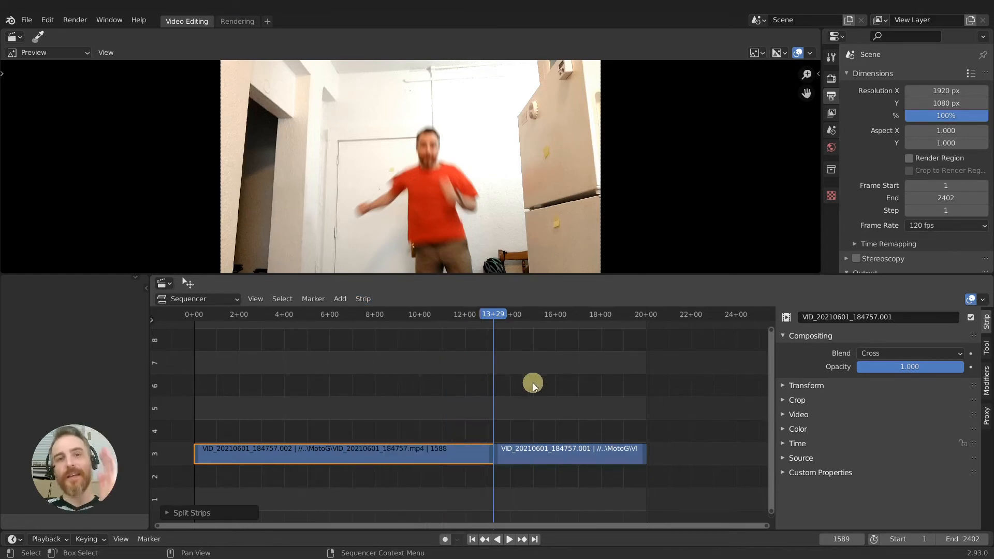
{"action": "left_click_drag", "start_coordinate": [533, 453], "coordinate": [534, 413]}
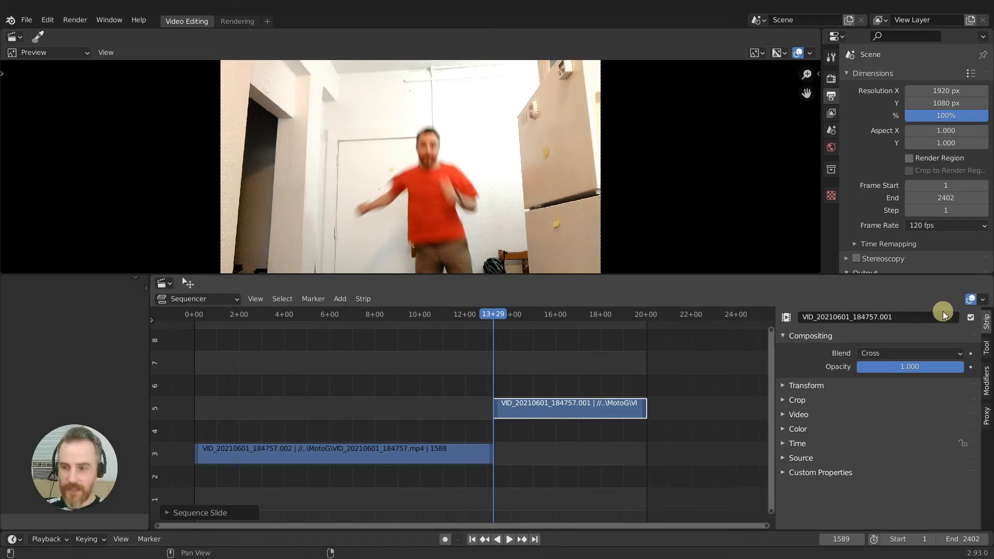
- Check the Offsets option in the sequencer overlay settings
{"action": "left_click", "coordinate": [982, 299]}
{"action": "left_click", "coordinate": [912, 382]}
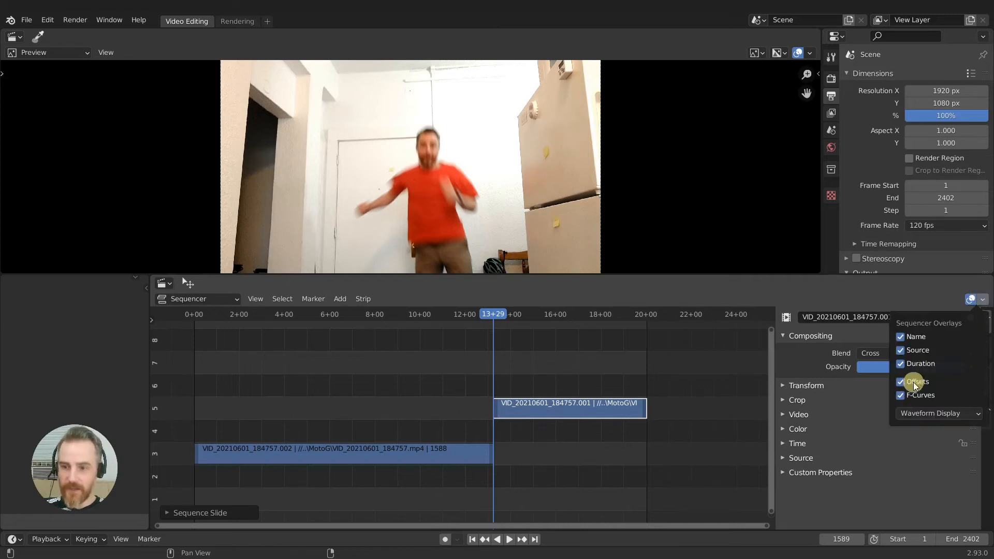
{"action": "left_click", "coordinate": [499, 417]}
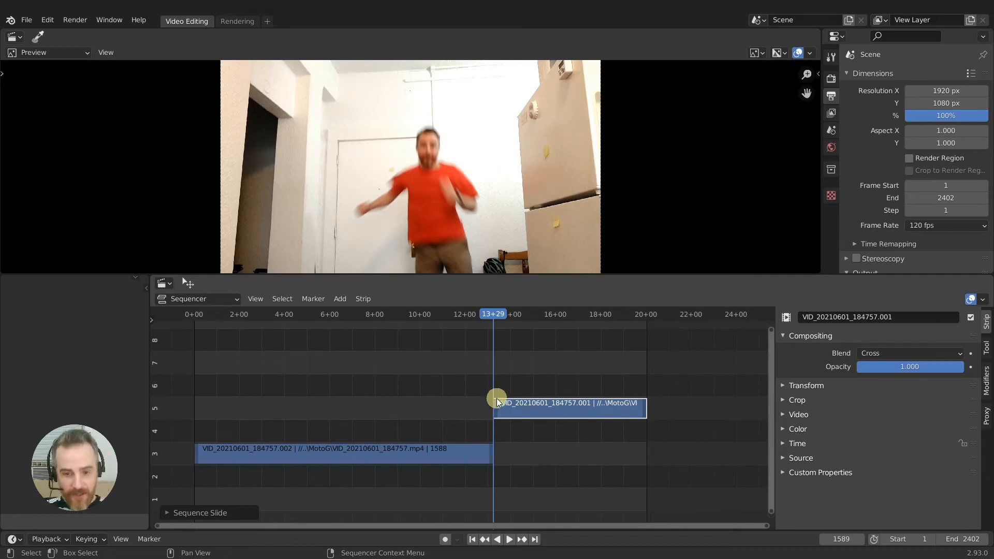
- Try extending the channel 5 piece's start and the channel 3 piece's end past the split, cancelling each change
{"action": "left_click", "coordinate": [496, 405]}
{"action": "left_click_drag", "start_coordinate": [498, 408], "coordinate": [446, 407]}
{"action": "right_click", "coordinate": [446, 406]}
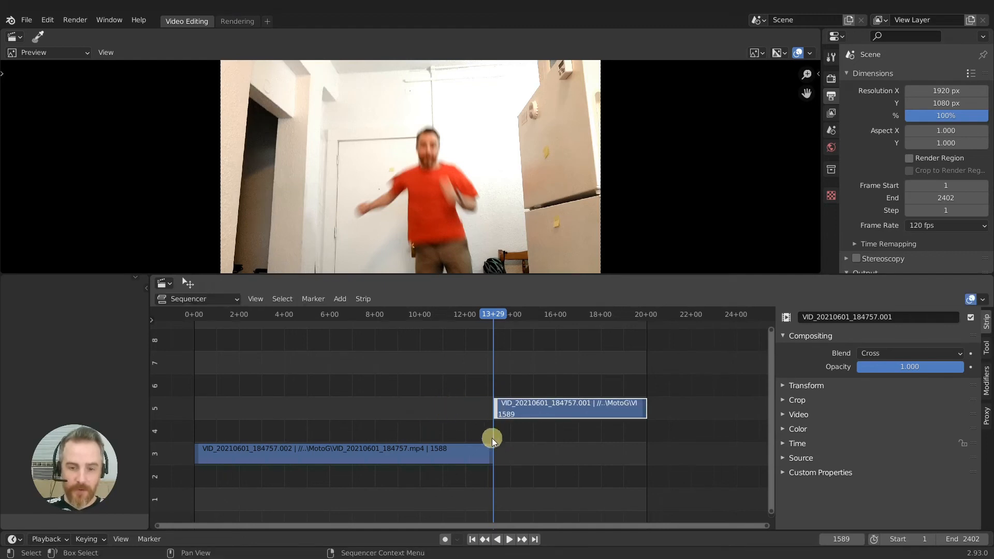
{"action": "left_click", "coordinate": [489, 448]}
{"action": "left_click_drag", "start_coordinate": [490, 448], "coordinate": [567, 454]}
{"action": "right_click", "coordinate": [567, 455]}
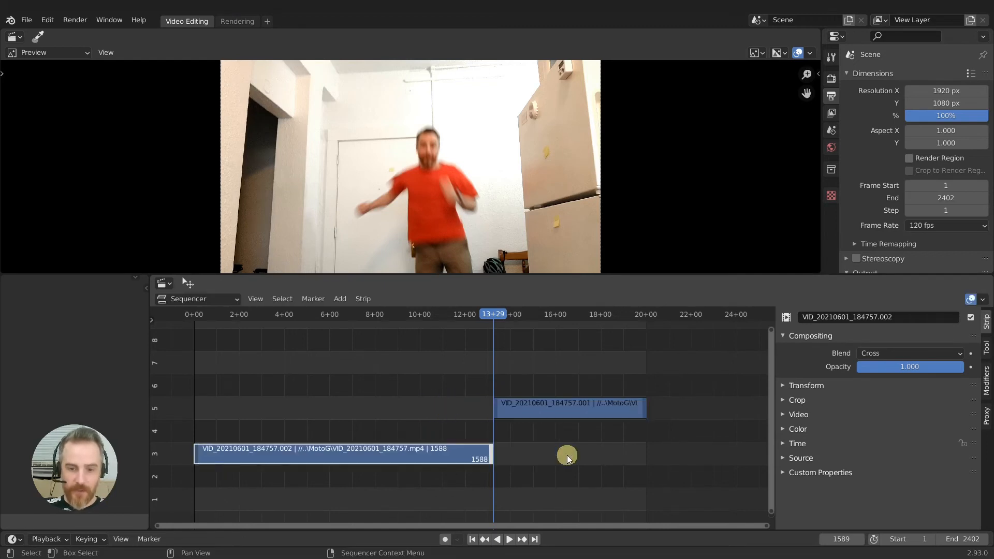
- Try soft-splitting the channel 3 piece at frame 1026 and extending the channel 5 piece's start, reverting both changes
{"action": "left_click", "coordinate": [387, 314]}
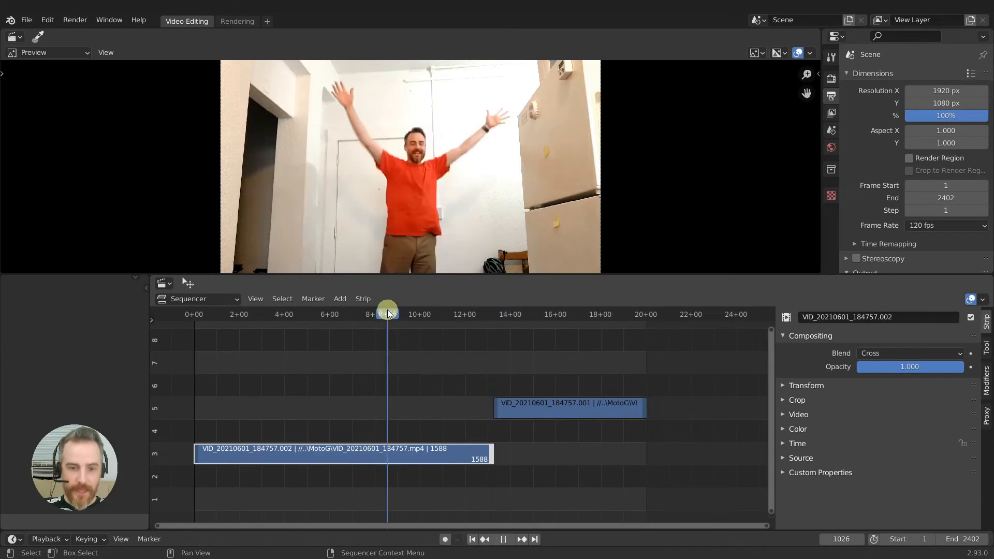
{"action": "key", "text": "k"}
{"action": "left_click_drag", "start_coordinate": [418, 453], "coordinate": [327, 391]}
{"action": "right_click", "coordinate": [327, 391]}
{"action": "key", "text": "ctrl+z"}
{"action": "key", "text": "ctrl+z"}
{"action": "key", "text": "ctrl+z"}
{"action": "key", "text": "ctrl+z"}
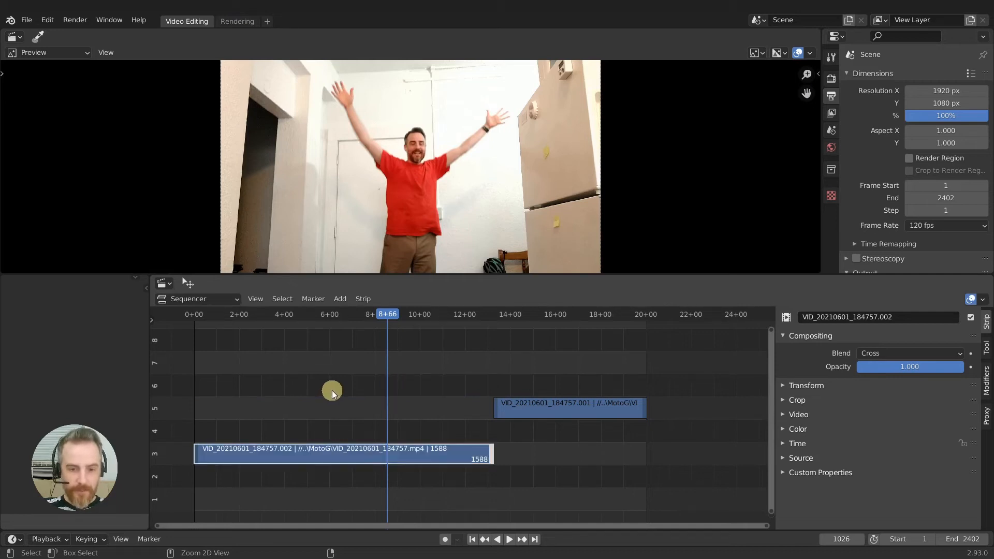
{"action": "left_click_drag", "start_coordinate": [495, 411], "coordinate": [428, 415]}
{"action": "key", "text": "Escape"}
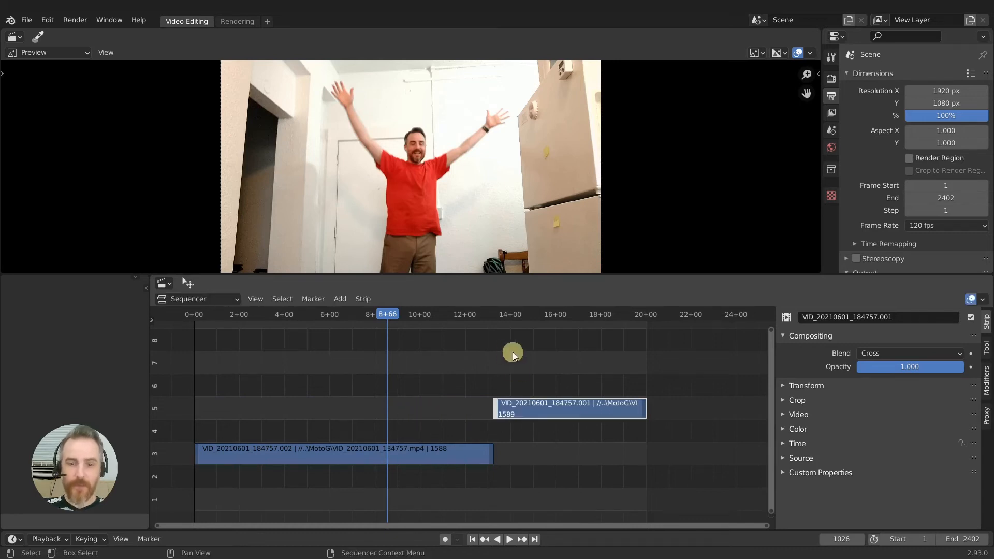
- Add a Speed Control effect to the channel 5 piece and trim the piece's end back to about frame 1713
{"action": "left_click", "coordinate": [507, 316]}
{"action": "key", "text": "space"}
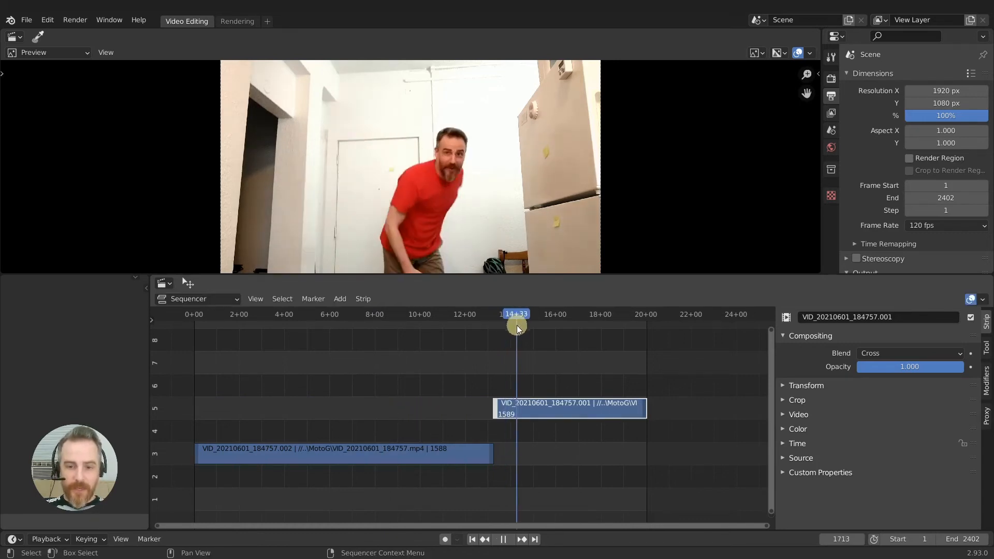
{"action": "key", "text": "space"}
{"action": "key", "text": "shift+a"}
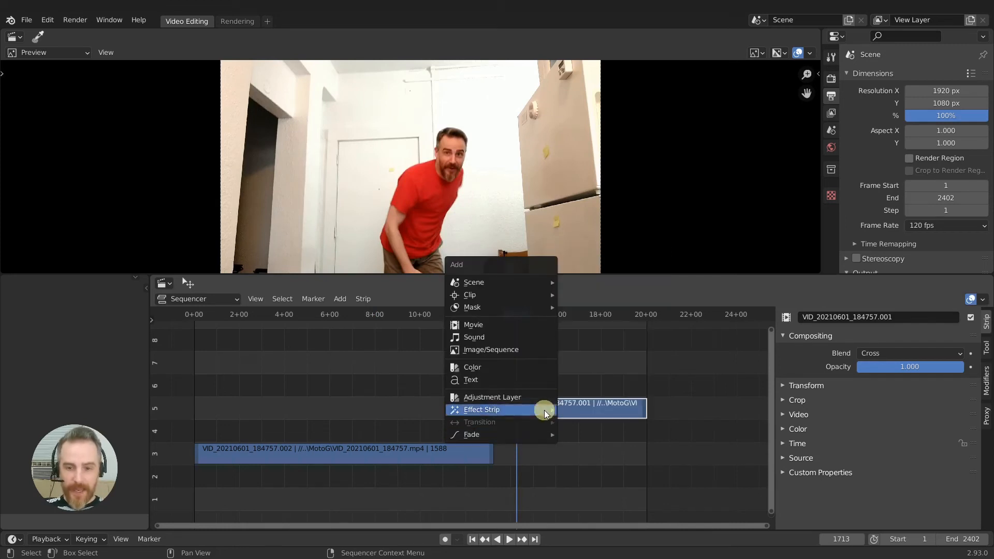
{"action": "mouse_move", "coordinate": [533, 408]}
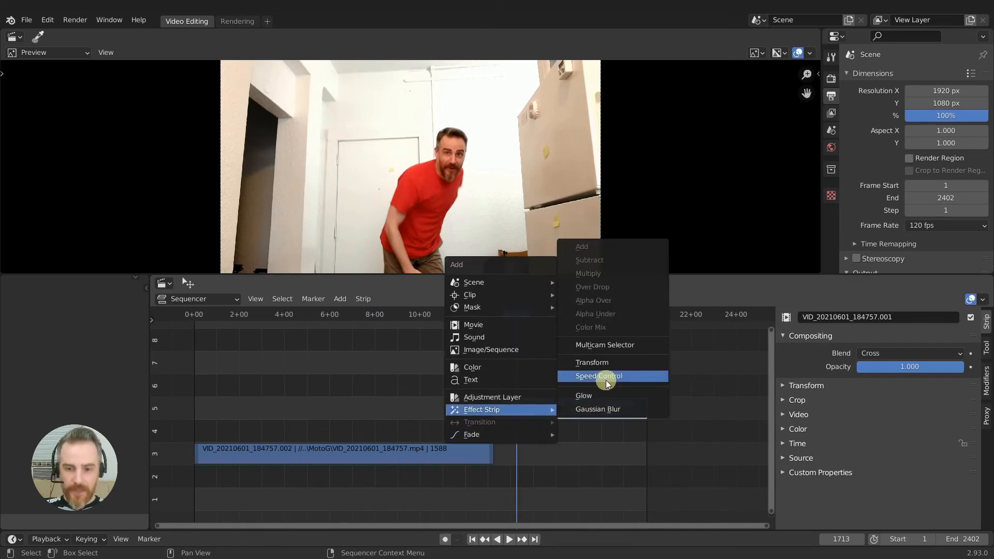
{"action": "left_click", "coordinate": [606, 376]}
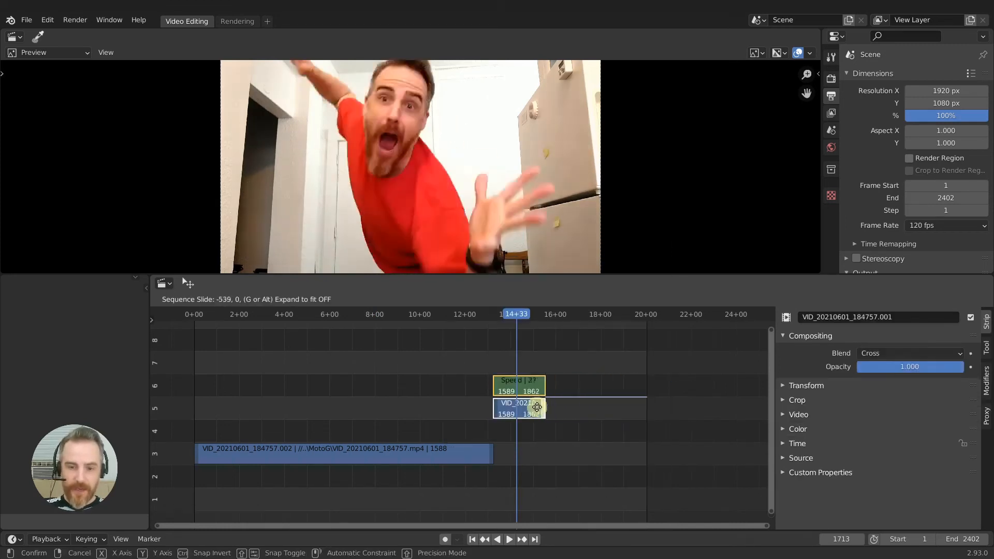
{"action": "left_click", "coordinate": [512, 406]}
- Play and scrub the speed-controlled piece starting from frame 1573, just before the channel 5 strip begins
{"action": "left_click", "coordinate": [490, 314]}
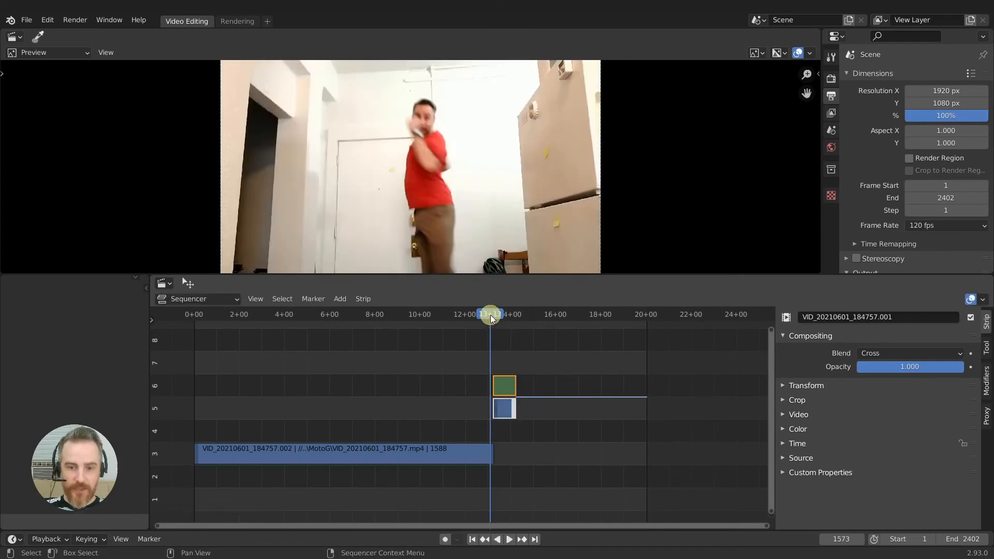
{"action": "key", "text": "space"}
{"action": "left_click_drag", "start_coordinate": [504, 314], "coordinate": [501, 320]}
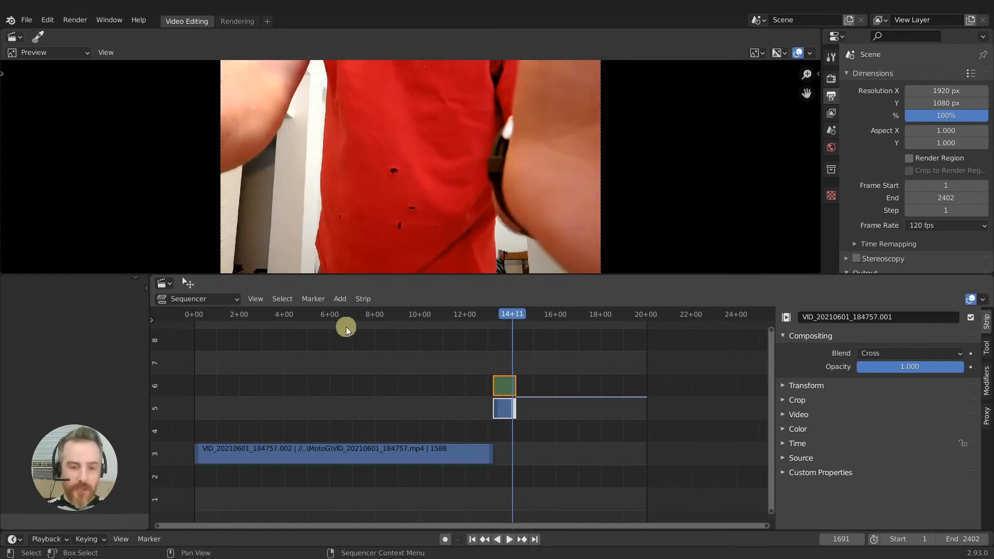
- Soft-split the channel 3 piece at frames 726 and 908
{"action": "left_click", "coordinate": [330, 316]}
{"action": "left_click", "coordinate": [369, 455]}
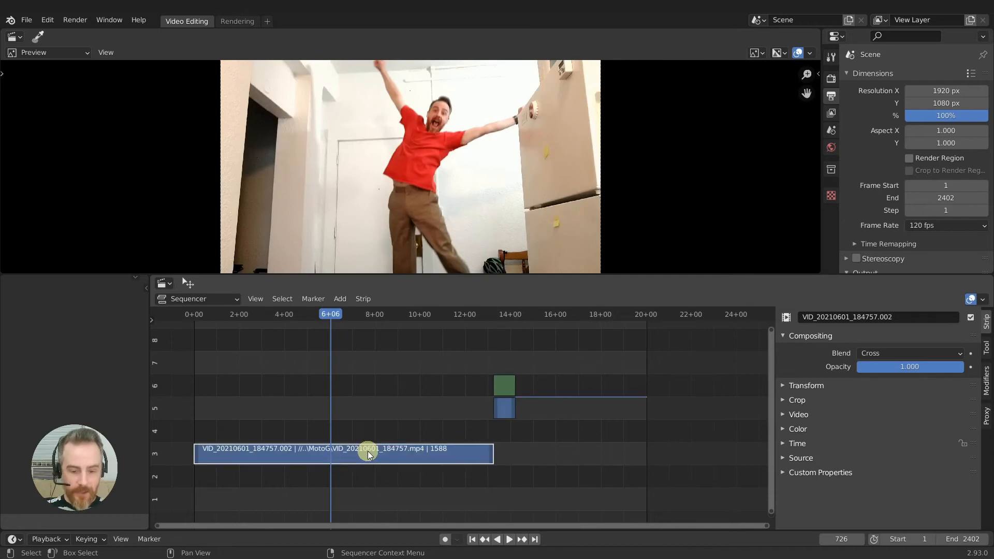
{"action": "key", "text": "k"}
{"action": "left_click_drag", "start_coordinate": [340, 318], "coordinate": [365, 319]}
{"action": "key", "text": "k"}
{"action": "left_click", "coordinate": [391, 455]}
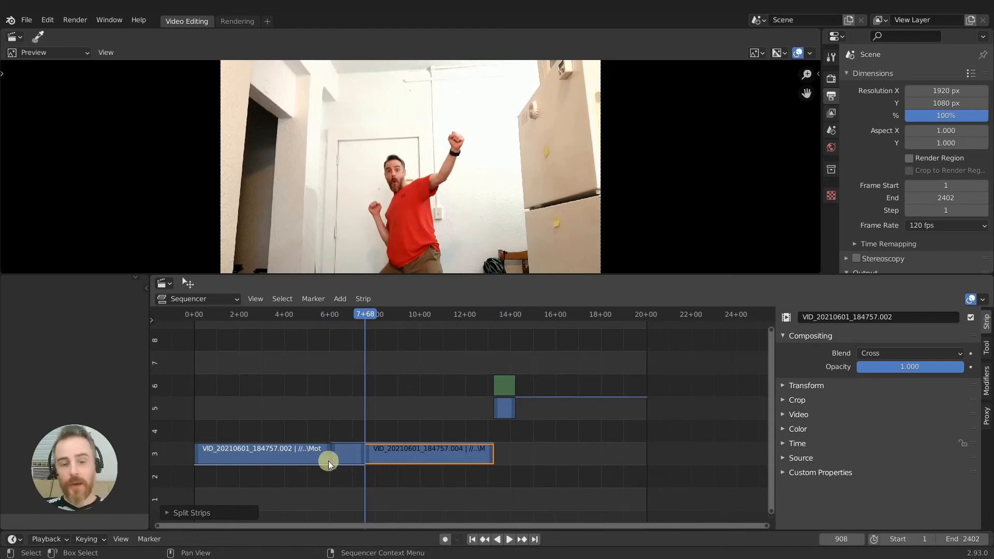
- Examine the strip and hold offsets in the Time properties of the first channel 3 piece
{"action": "left_click_drag", "start_coordinate": [334, 318], "coordinate": [364, 318]}
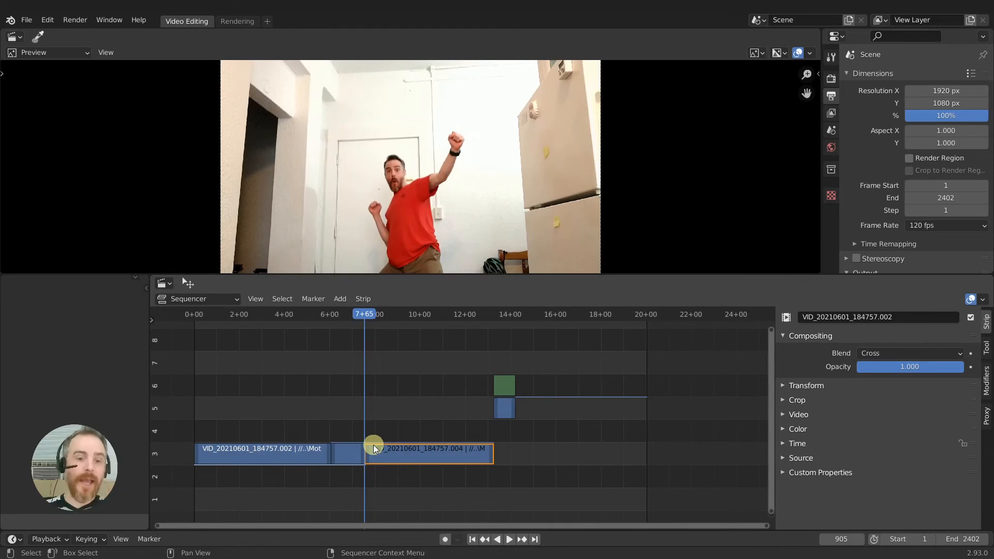
{"action": "left_click", "coordinate": [801, 458]}
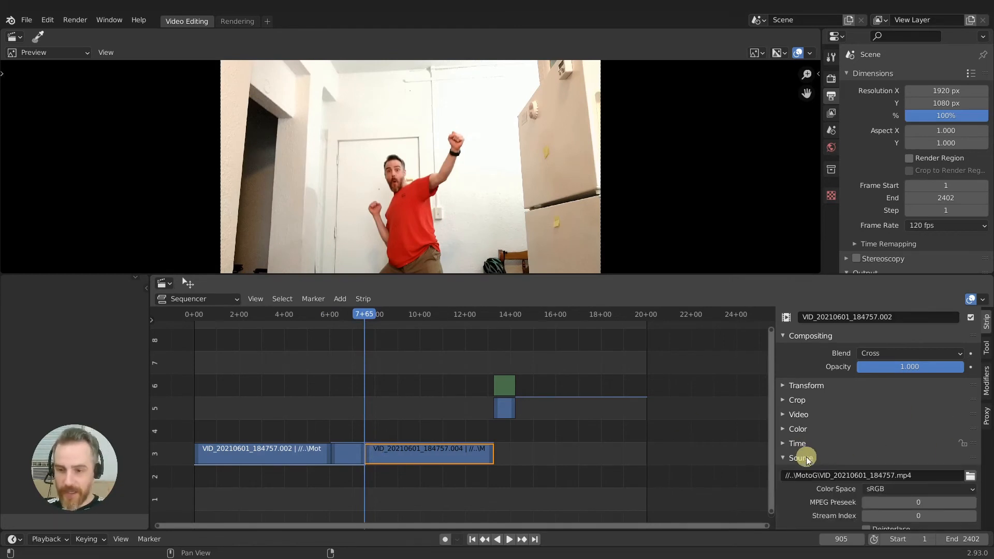
{"action": "left_click", "coordinate": [799, 444]}
{"action": "scroll", "coordinate": [839, 461], "scroll_direction": "down", "scroll_amount": 4}
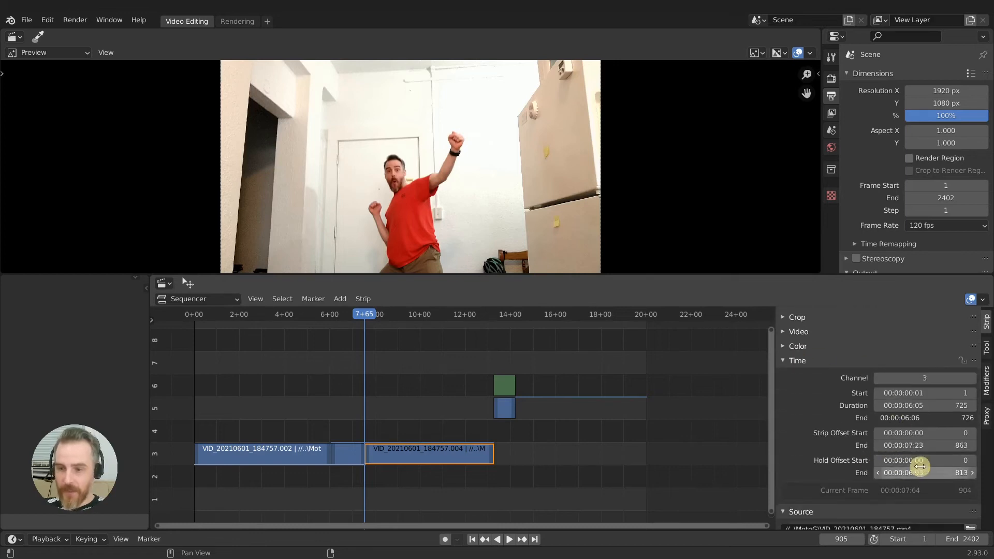
{"action": "left_click_drag", "start_coordinate": [952, 473], "coordinate": [882, 484]}
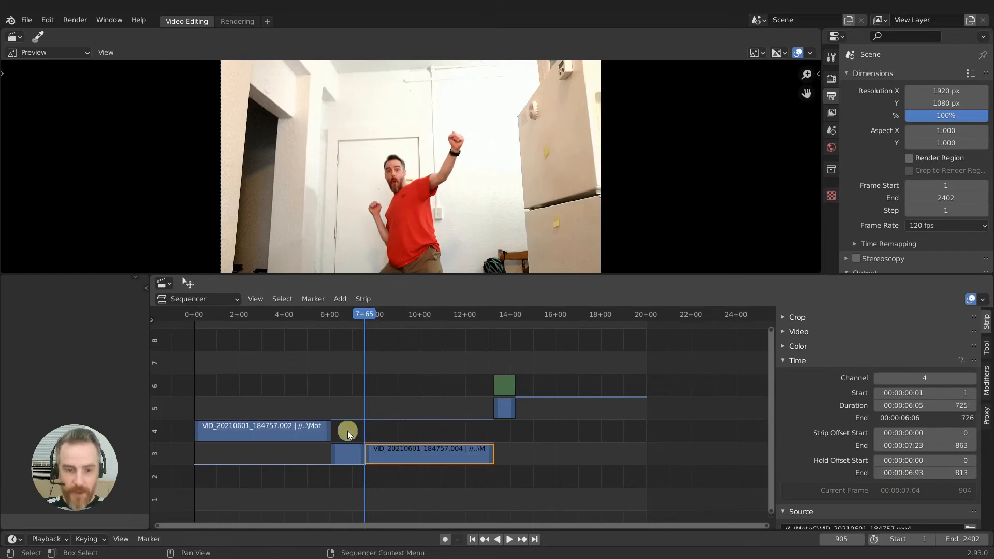
- Return the first piece from channel 4 to channel 3 and try moving the middle piece up to channel 5, cancelling the move
{"action": "left_click", "coordinate": [312, 432]}
{"action": "left_click_drag", "start_coordinate": [312, 432], "coordinate": [318, 456]}
{"action": "left_click", "coordinate": [349, 447]}
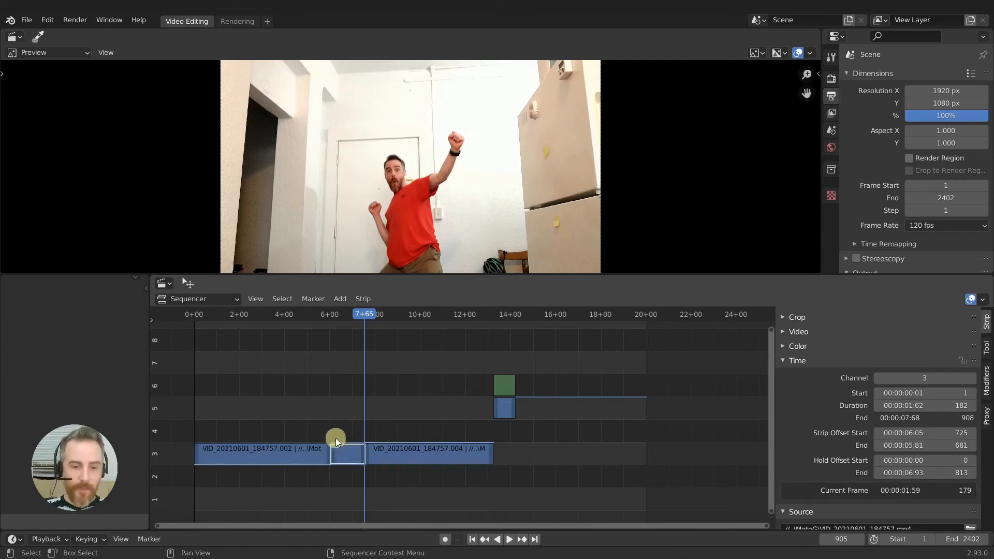
{"action": "key", "text": "g"}
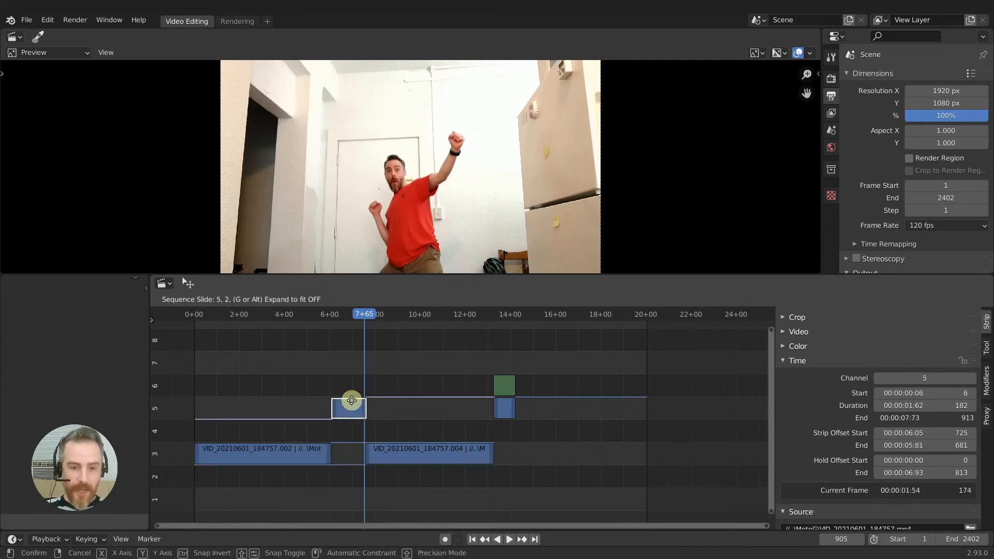
{"action": "right_click", "coordinate": [352, 404]}
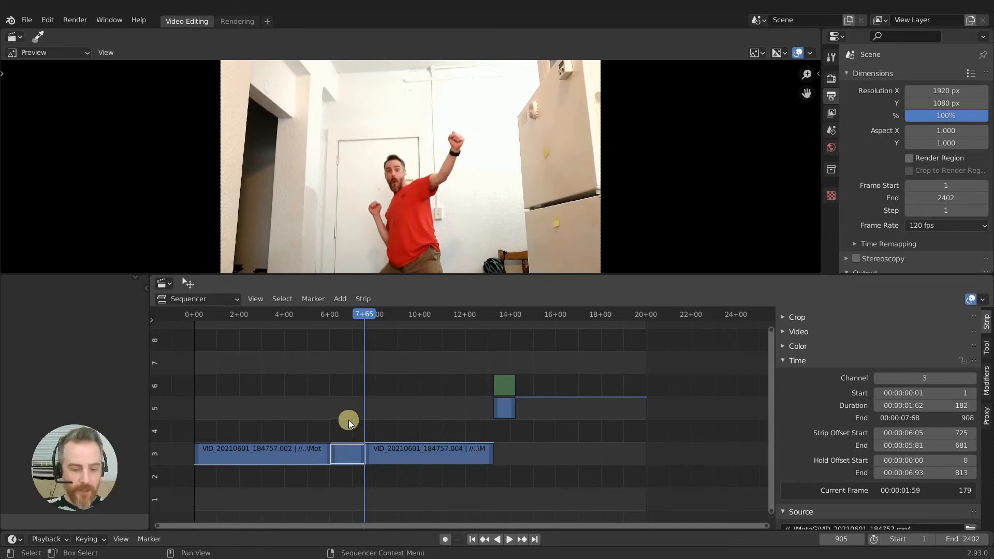
- Wrap the middle channel 3 piece in a meta strip and try moving it, cancelling the move
{"action": "key", "text": "ctrl+g"}
{"action": "key", "text": "g"}
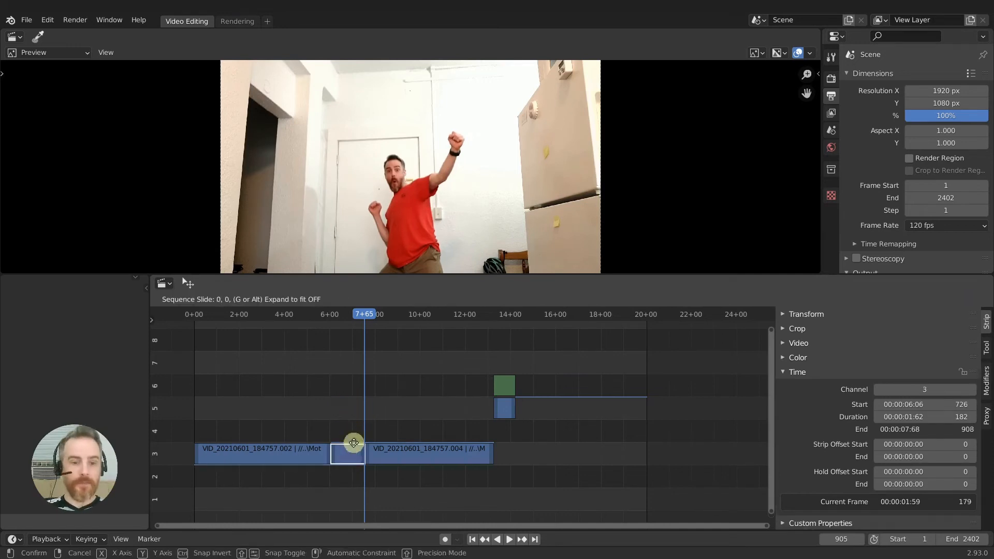
{"action": "right_click", "coordinate": [351, 421]}
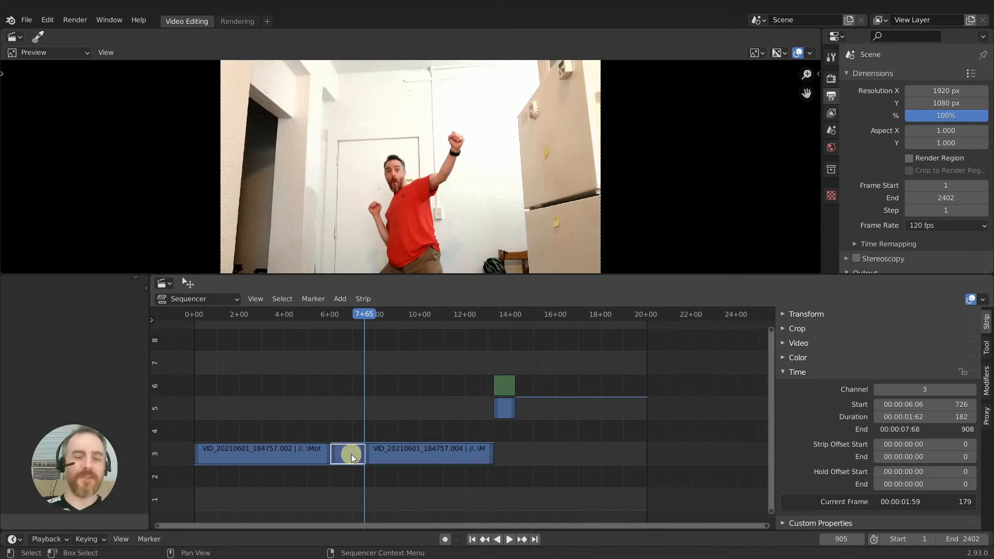
- Delete the Speed Control effect with its channel 5 piece, the meta strip and the last channel 3 piece
{"action": "left_click_drag", "start_coordinate": [494, 368], "coordinate": [556, 420]}
{"action": "key", "text": "Delete"}
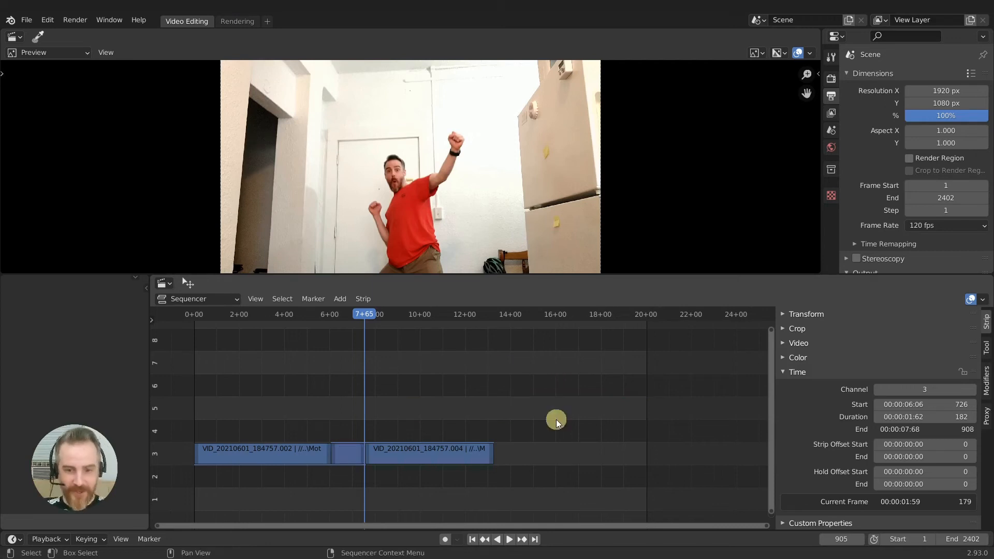
{"action": "key", "text": "Delete"}
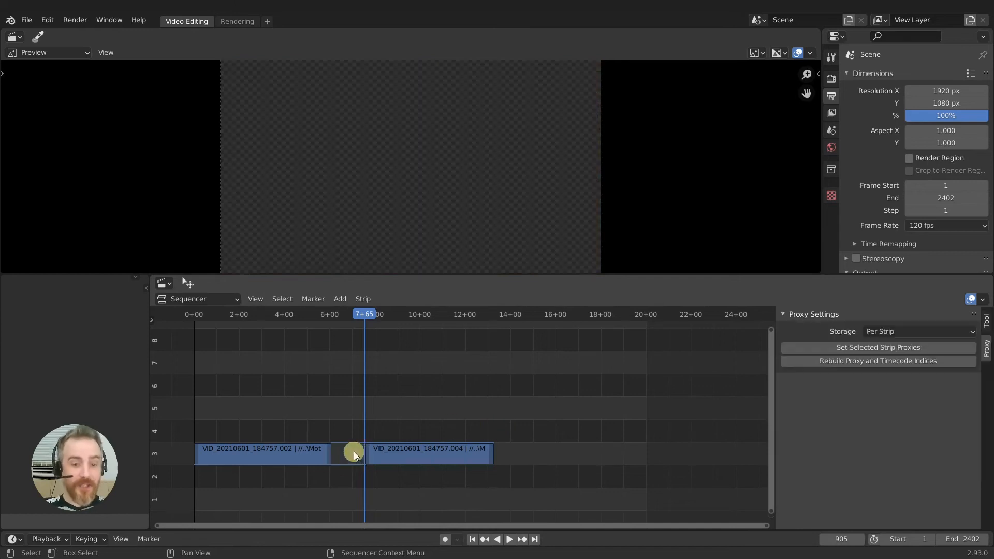
{"action": "left_click", "coordinate": [405, 461]}
{"action": "key", "text": "Delete"}
- Extend the remaining channel 3 piece's end to frame 1589 and set its Hold Offset End to 0
{"action": "left_click_drag", "start_coordinate": [325, 461], "coordinate": [519, 455]}
{"action": "right_click", "coordinate": [519, 456]}
{"action": "scroll", "coordinate": [868, 469], "scroll_direction": "down", "scroll_amount": 4}
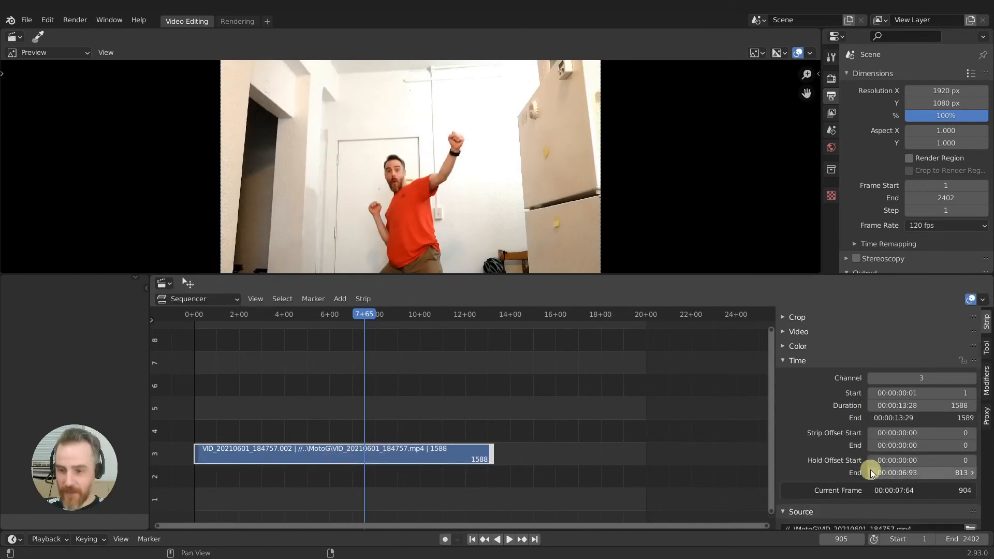
{"action": "left_click", "coordinate": [955, 472]}
{"action": "type", "text": "0"}
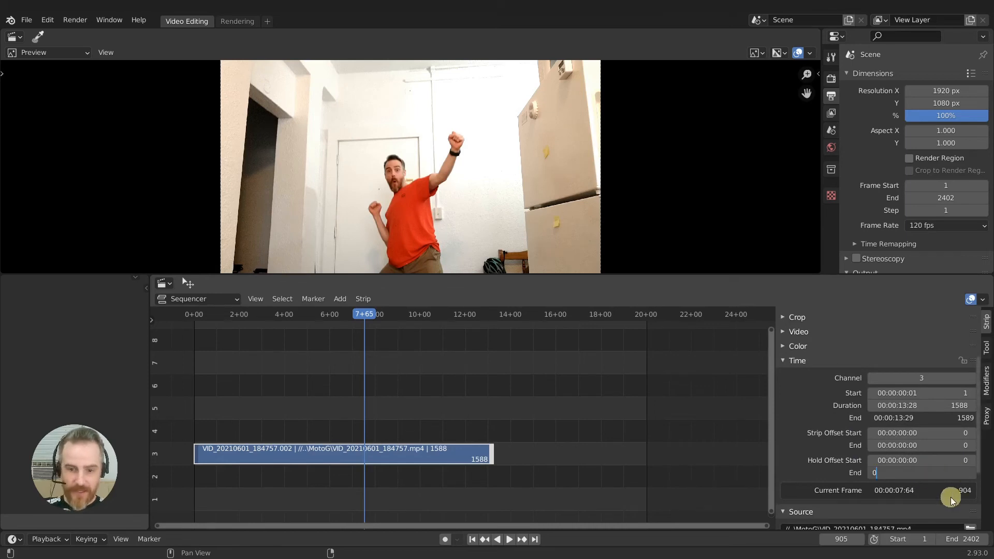
{"action": "key", "text": "Return"}
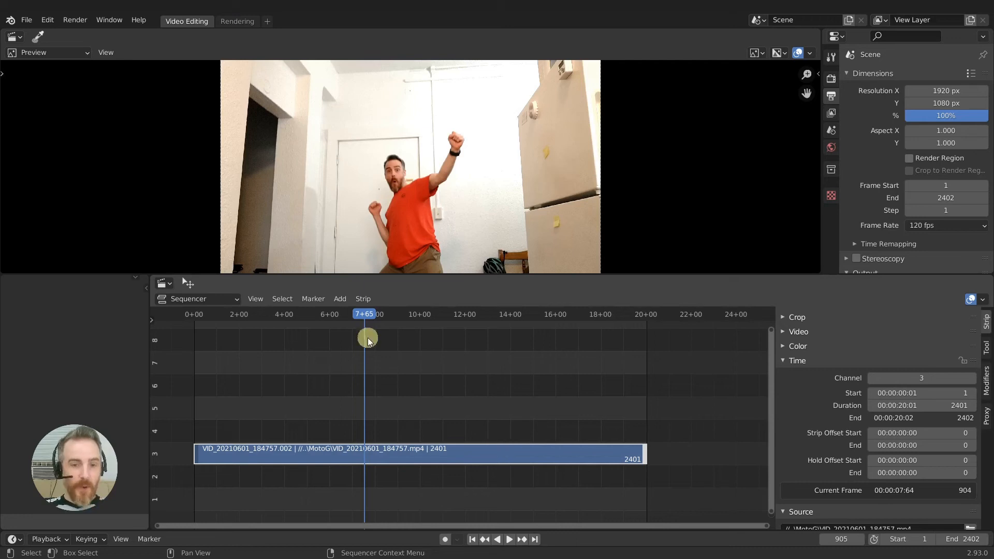
- Hold-split the full-length movie strip at frame 545 and slide its second piece along channel 3 to start at frame 935
{"action": "left_click_drag", "start_coordinate": [368, 316], "coordinate": [297, 322]}
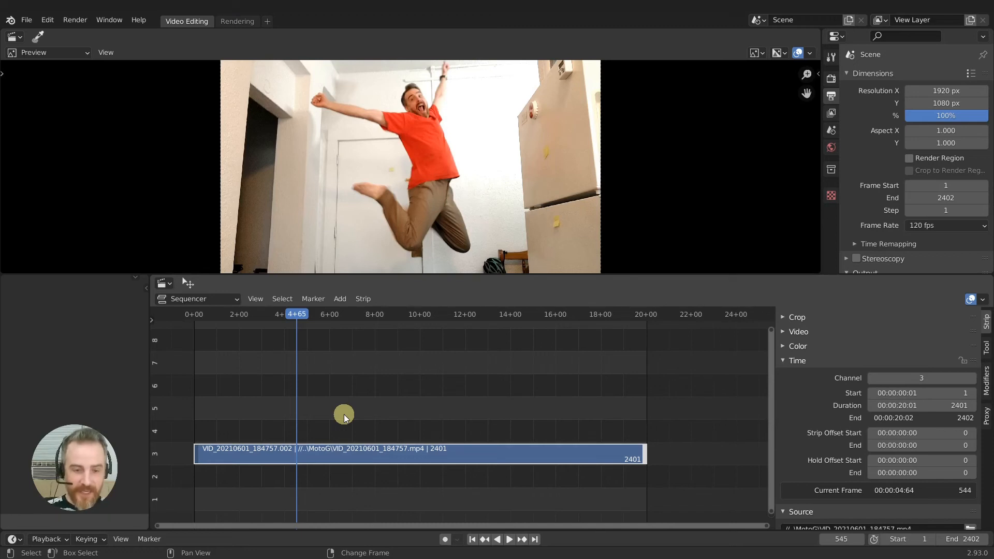
{"action": "key", "text": "k"}
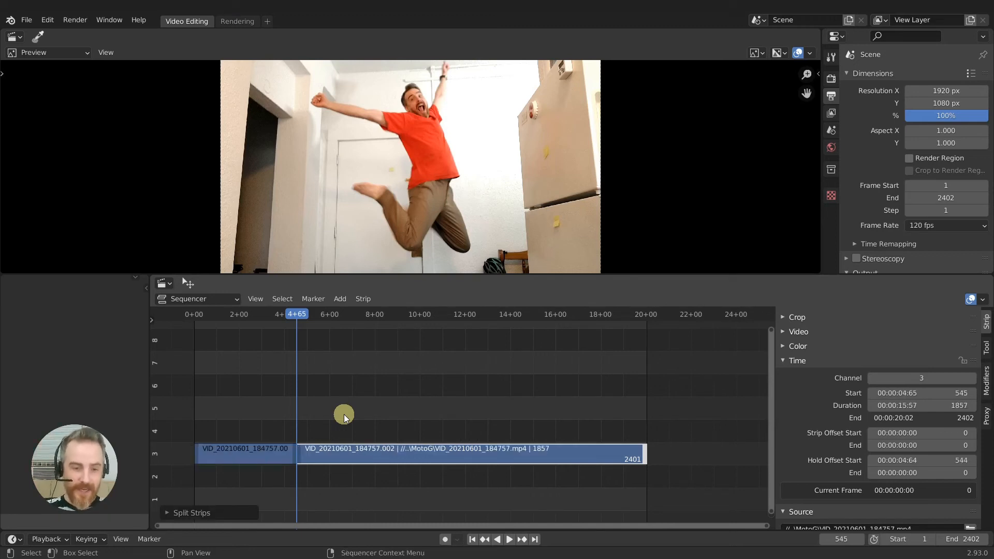
{"action": "left_click_drag", "start_coordinate": [337, 451], "coordinate": [368, 454]}
{"action": "right_click", "coordinate": [354, 452]}
{"action": "key", "text": "g"}
{"action": "right_click", "coordinate": [364, 457]}
{"action": "left_click_drag", "start_coordinate": [336, 452], "coordinate": [412, 461]}
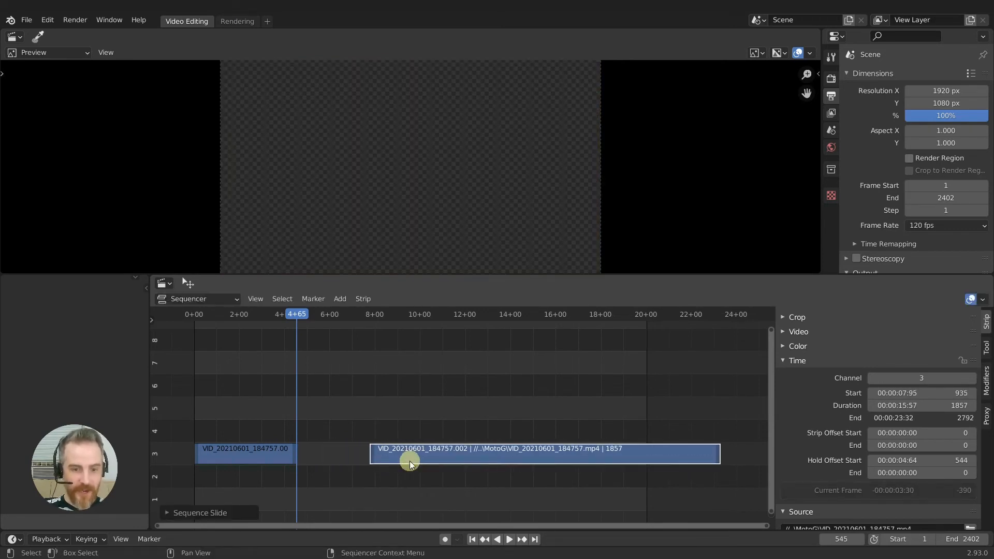
- Try held frames by extending the first piece's end to frame 850 and the second piece's start to frame 789, clearing the second's offsets
{"action": "left_click_drag", "start_coordinate": [293, 452], "coordinate": [350, 453]}
{"action": "left_click_drag", "start_coordinate": [298, 317], "coordinate": [323, 331]}
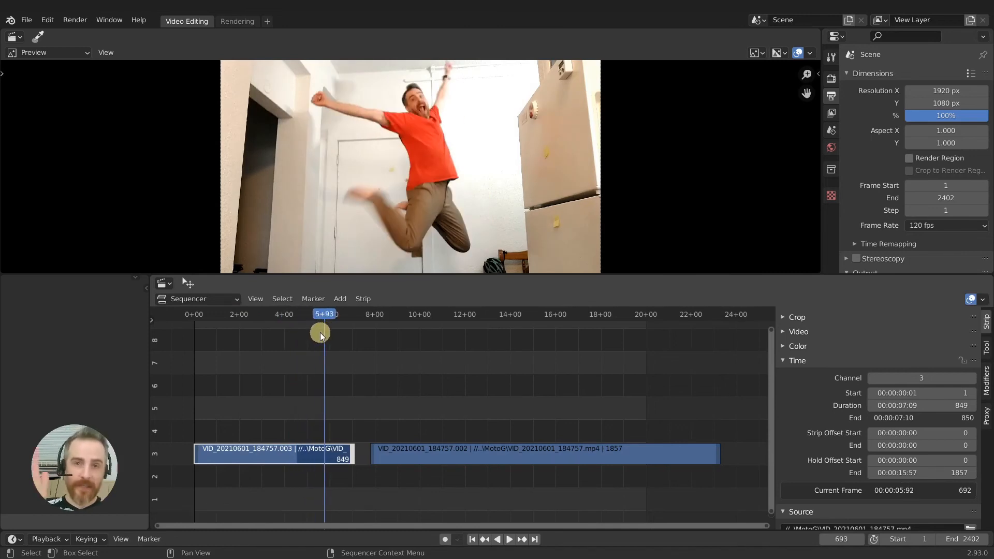
{"action": "mouse_move", "coordinate": [351, 449]}
{"action": "left_mouse_down"}
{"action": "mouse_move", "coordinate": [332, 448]}
{"action": "mouse_move", "coordinate": [355, 446]}
{"action": "mouse_move", "coordinate": [345, 447]}
{"action": "left_mouse_up"}
{"action": "left_click_drag", "start_coordinate": [324, 322], "coordinate": [414, 345]}
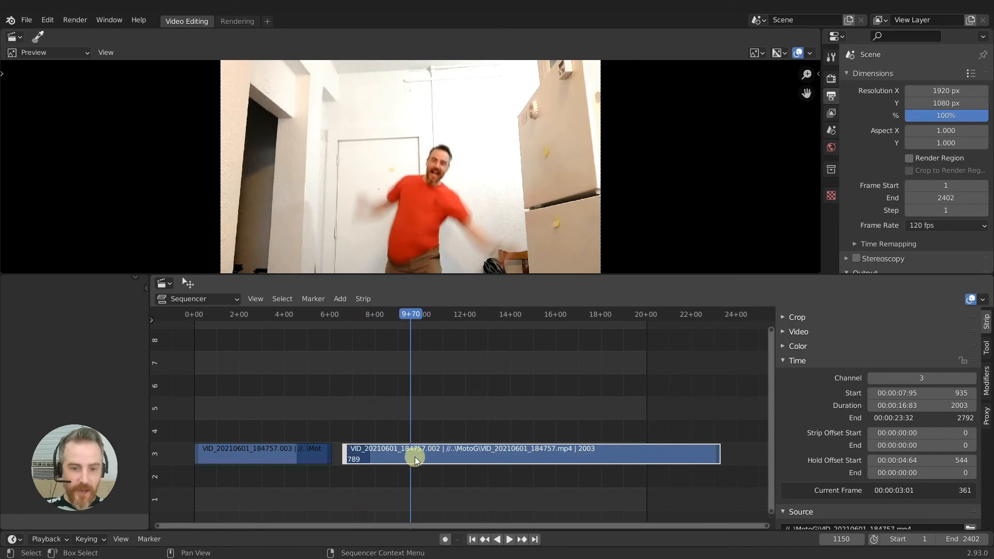
{"action": "key", "text": "alt+o"}
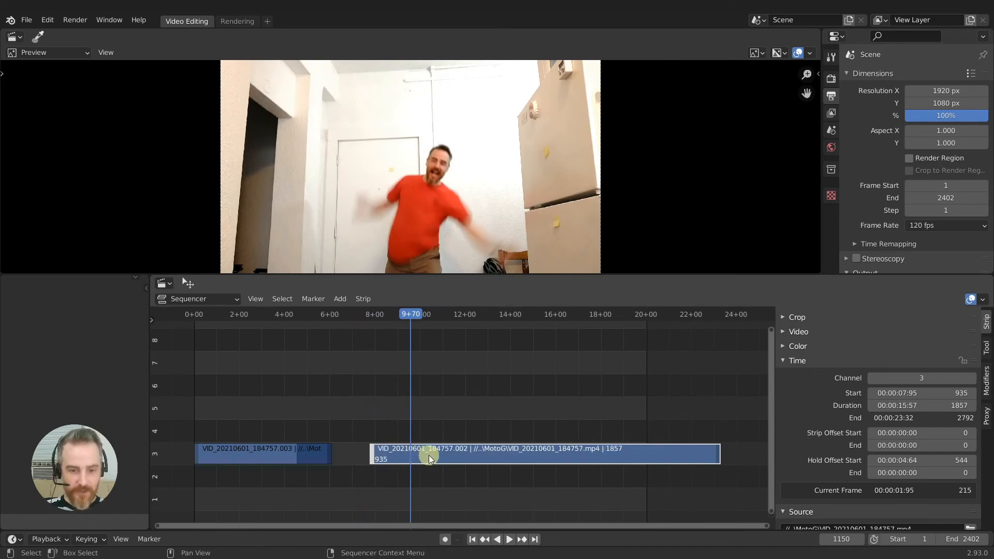
- Close the gap with held frames on the first piece's end and the second piece starting at frame 886, and play the result
{"action": "left_click_drag", "start_coordinate": [329, 449], "coordinate": [380, 452]}
{"action": "left_click", "coordinate": [300, 319]}
{"action": "key", "text": "space"}
{"action": "left_click_drag", "start_coordinate": [299, 318], "coordinate": [291, 318]}
{"action": "left_click_drag", "start_coordinate": [290, 318], "coordinate": [260, 314]}
{"action": "key", "text": "space"}
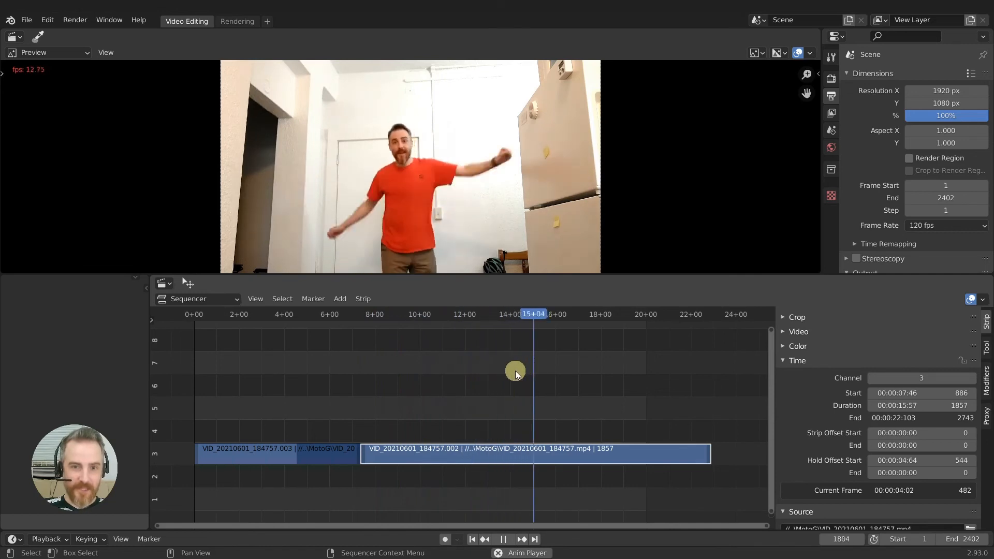
{"action": "key", "text": "space"}
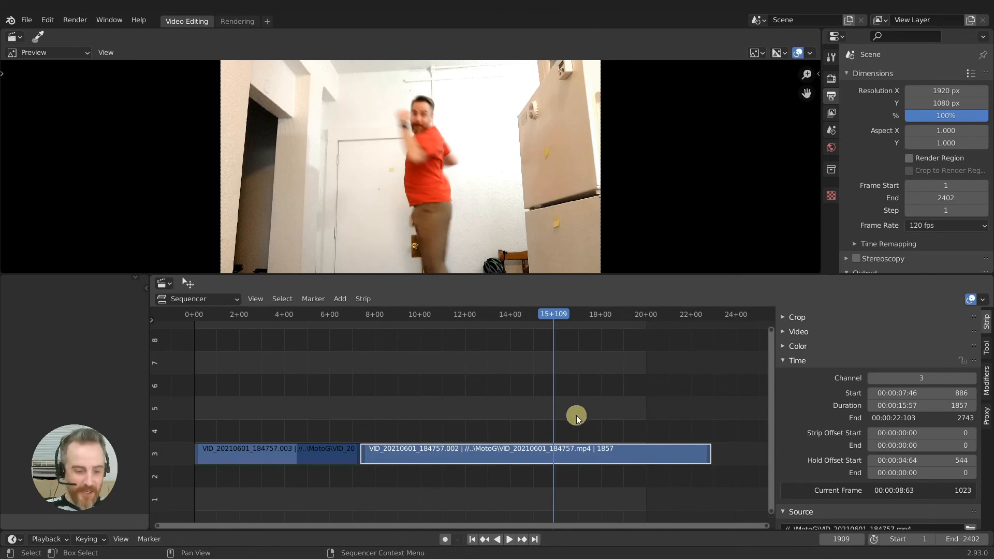
- Hold-split the second channel 3 piece at frame 1909 and slide its latter part along the channel to open a gap
{"action": "key", "text": "ctrl+k"}
{"action": "left_click_drag", "start_coordinate": [605, 455], "coordinate": [632, 455]}
- Extend the middle piece's end to frame 2055 with held frames to fill the gap and play the section
{"action": "left_click", "coordinate": [552, 452]}
{"action": "left_click_drag", "start_coordinate": [551, 452], "coordinate": [578, 452]}
{"action": "key", "text": "space"}
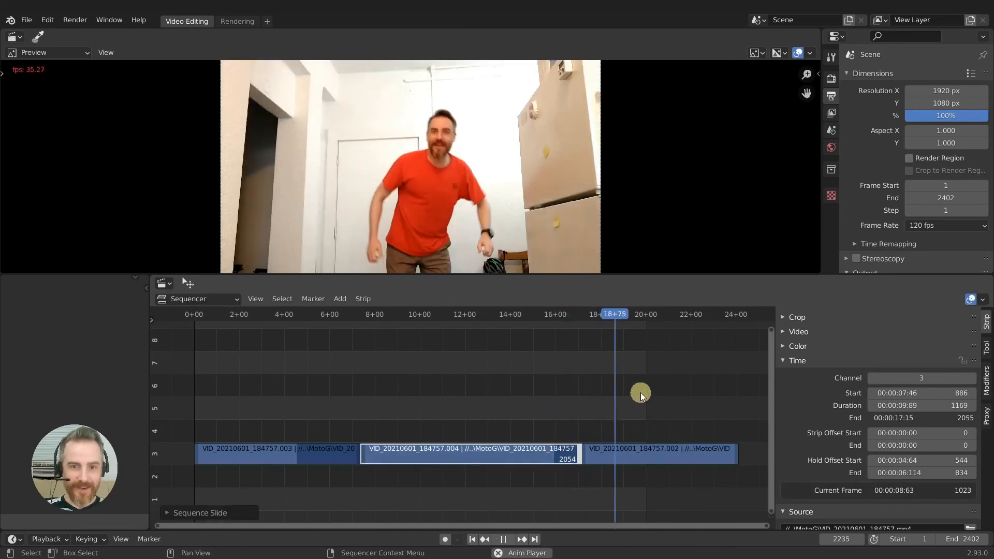
{"action": "key", "text": "space"}
{"action": "middle_click_drag", "start_coordinate": [667, 407], "coordinate": [535, 417]}
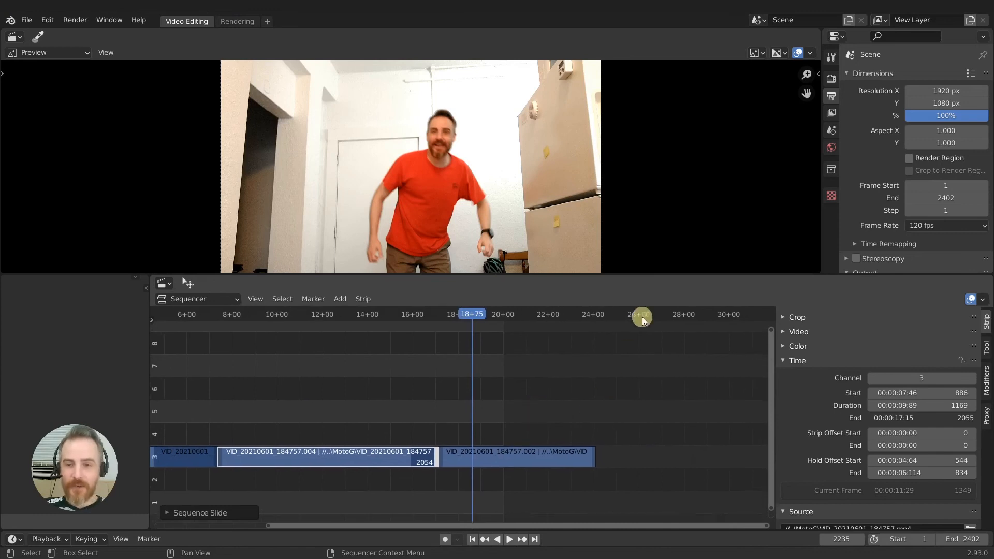
- Set the scene's end frame to 3307 and soft-split the last channel 3 piece at frame 2463
{"action": "left_click_drag", "start_coordinate": [643, 318], "coordinate": [677, 315]}
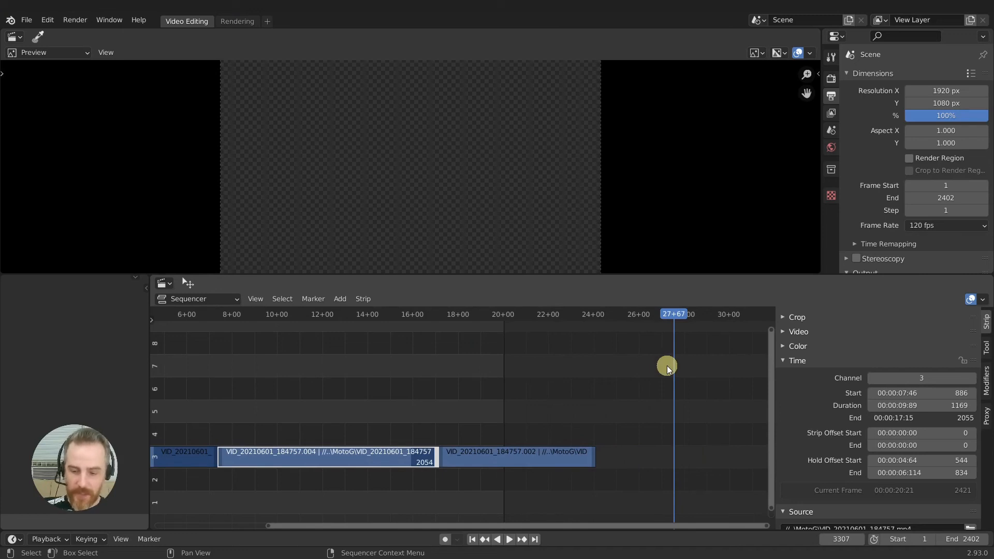
{"action": "key", "text": "ctrl+End"}
{"action": "left_click_drag", "start_coordinate": [561, 307], "coordinate": [515, 313]}
{"action": "left_click", "coordinate": [539, 453]}
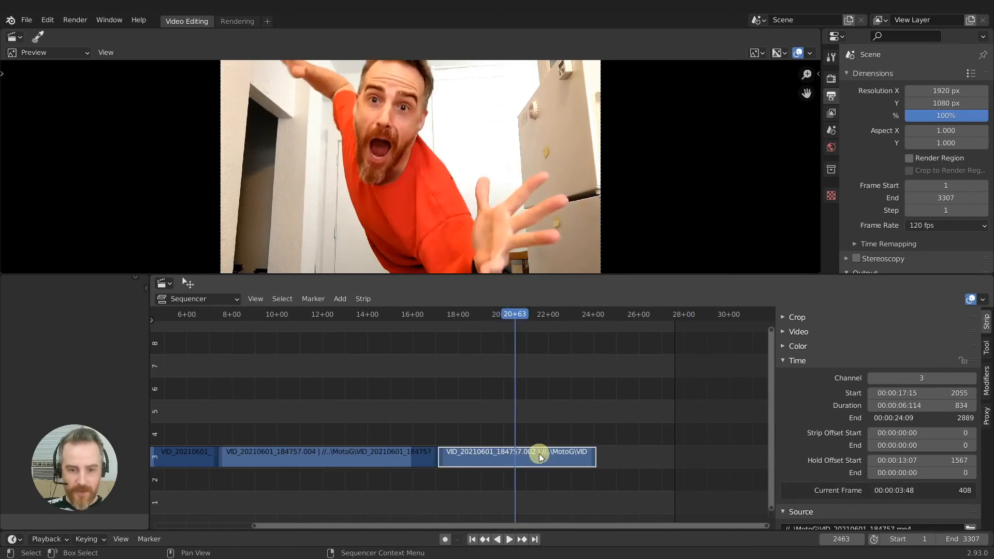
{"action": "key", "text": "k"}
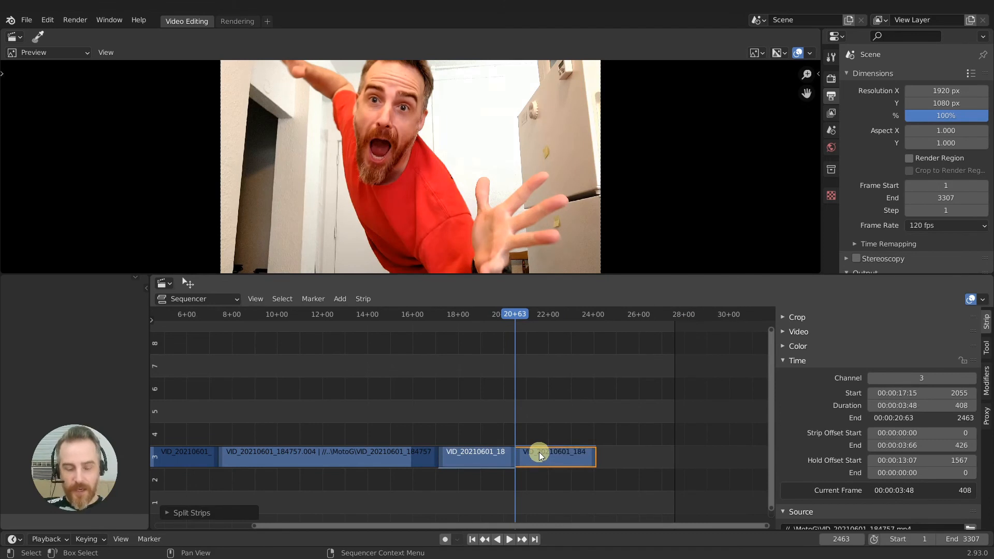
- Wrap the part before the split in a meta strip, extend its end to frame 2661, and slide the last piece along to follow it
{"action": "left_click", "coordinate": [482, 456]}
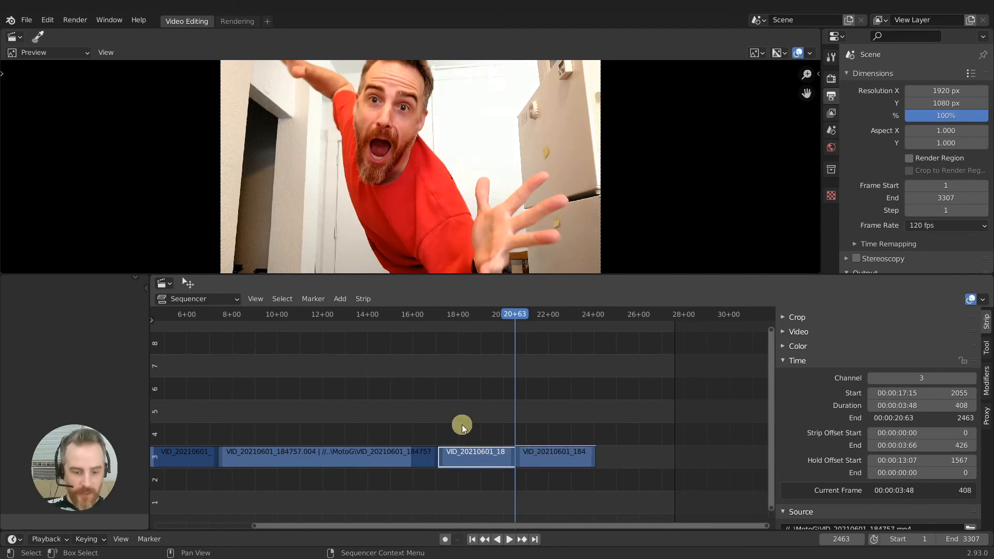
{"action": "key", "text": "ctrl+g"}
{"action": "left_click_drag", "start_coordinate": [554, 453], "coordinate": [598, 459]}
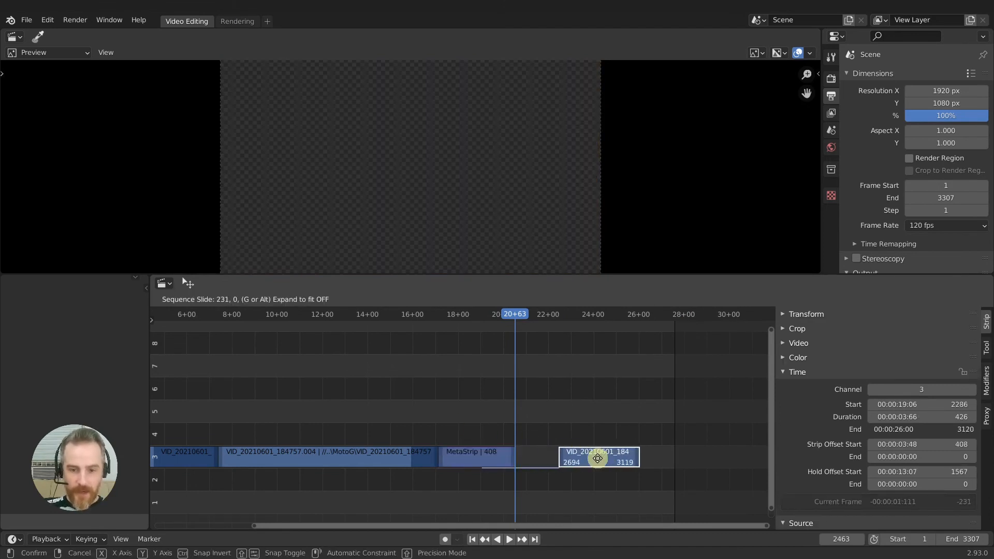
{"action": "left_click_drag", "start_coordinate": [514, 455], "coordinate": [551, 453]}
{"action": "left_click_drag", "start_coordinate": [594, 461], "coordinate": [573, 454]}
- Play and scrub through the meta strip's extended section and the piece after it to examine the held frames
{"action": "key", "text": "space"}
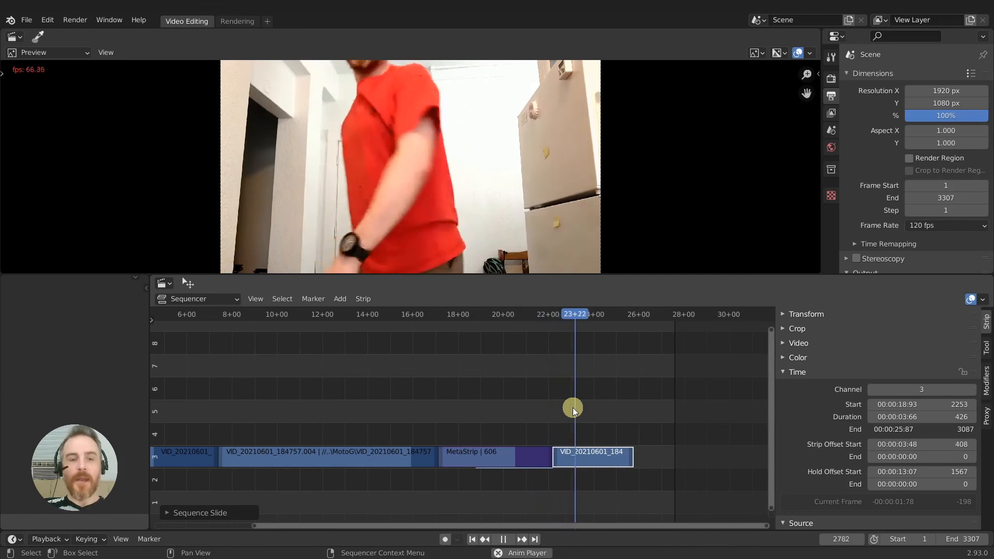
{"action": "key", "text": "space"}
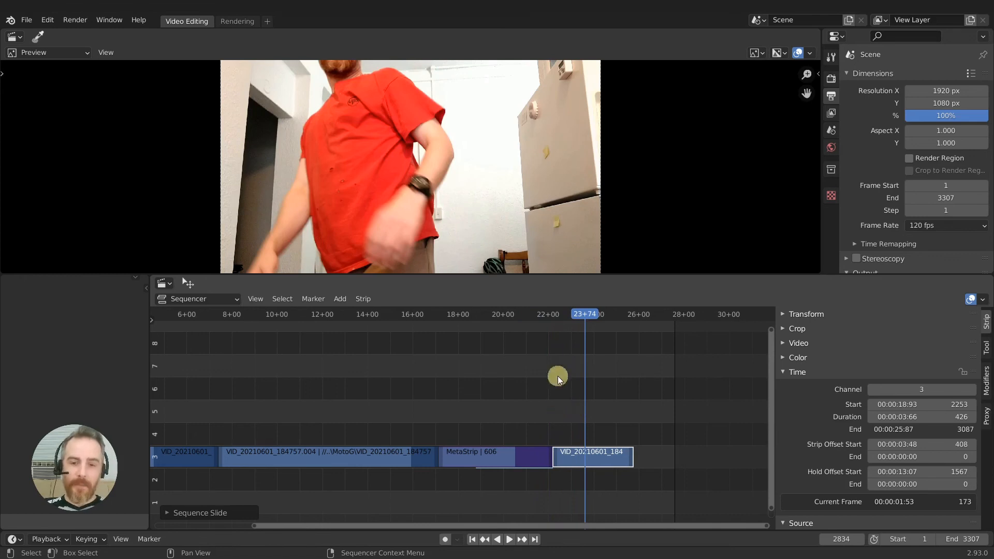
{"action": "left_click", "coordinate": [496, 316]}
{"action": "left_click", "coordinate": [516, 458]}
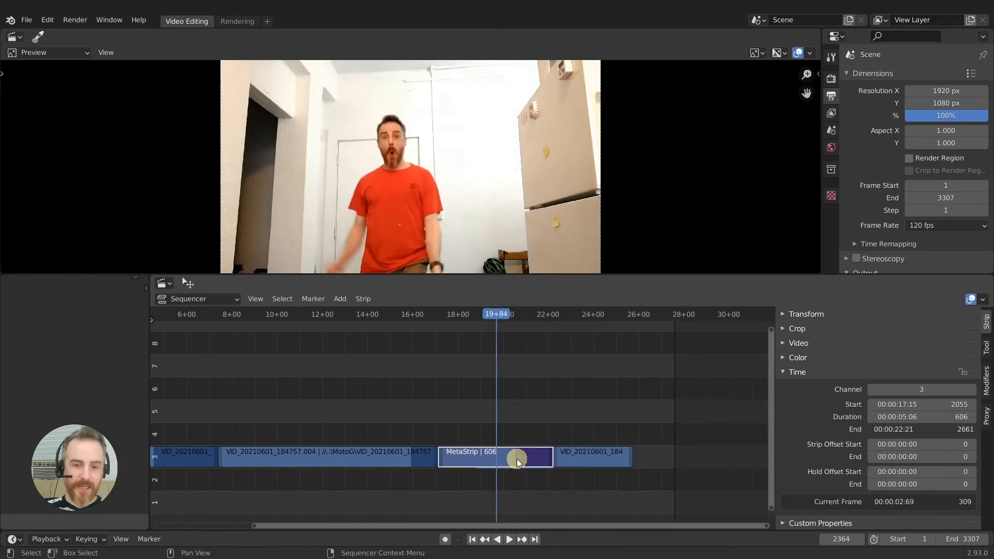
{"action": "left_click_drag", "start_coordinate": [515, 317], "coordinate": [540, 318]}
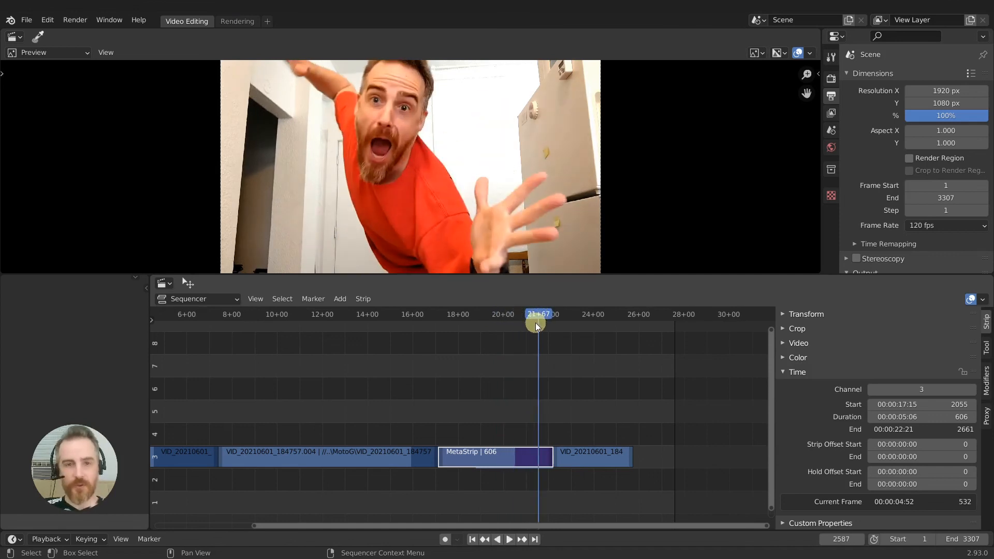
- Soft-split the first channel 3 piece at frame 540, around where its held frames begin
{"action": "left_click_drag", "start_coordinate": [533, 316], "coordinate": [411, 317]}
{"action": "middle_click_drag", "start_coordinate": [411, 317], "coordinate": [457, 381]}
{"action": "left_click", "coordinate": [337, 454]}
{"action": "left_click_drag", "start_coordinate": [366, 333], "coordinate": [337, 332]}
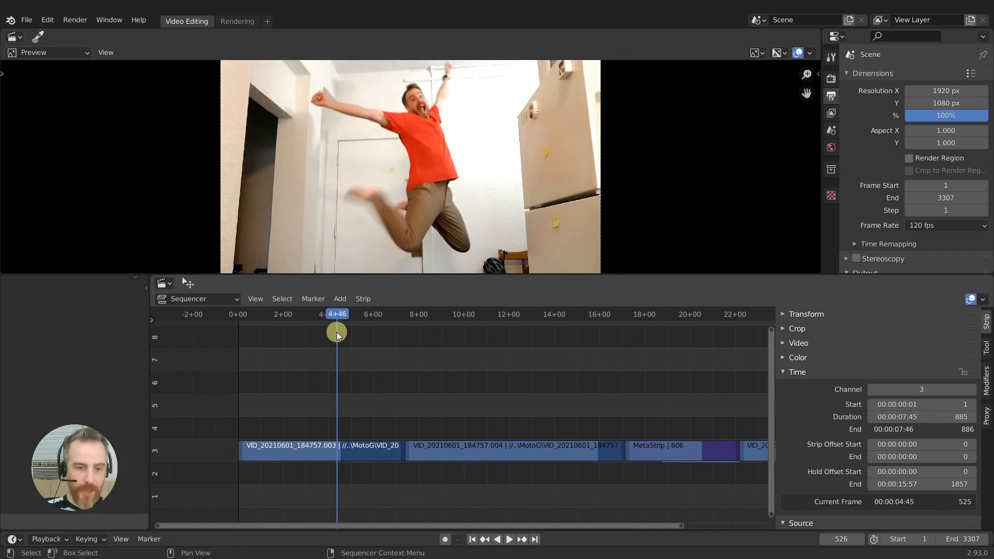
{"action": "middle_click_drag", "start_coordinate": [362, 428], "coordinate": [482, 388], "text": "ctrl"}
{"action": "right_click", "coordinate": [370, 371]}
{"action": "left_click_drag", "start_coordinate": [362, 311], "coordinate": [375, 314]}
{"action": "key", "text": "Left"}
{"action": "key", "text": "Left"}
{"action": "key", "text": "Left"}
{"action": "key", "text": "Left"}
{"action": "key", "text": "Left"}
{"action": "key", "text": "Left"}
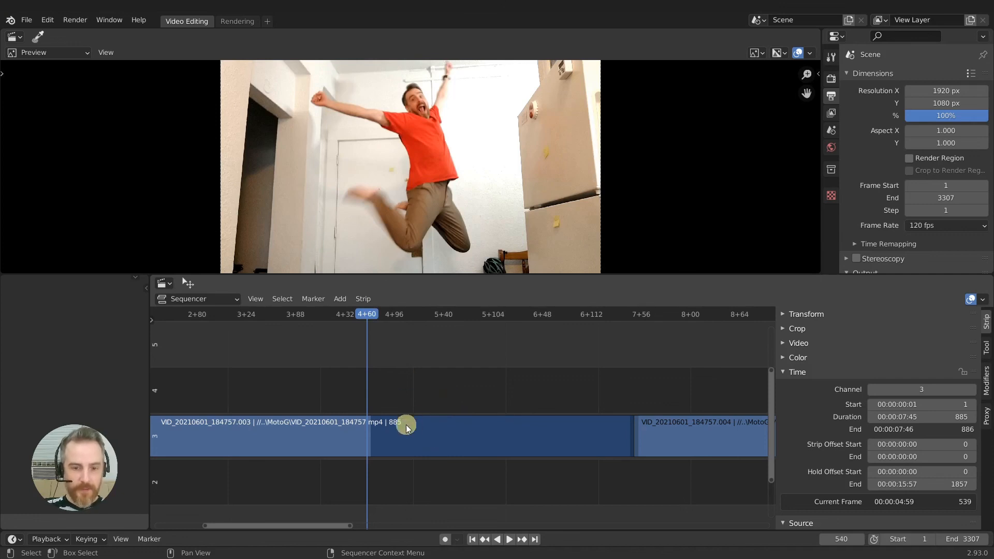
{"action": "left_click", "coordinate": [418, 434]}
{"action": "key", "text": "k"}
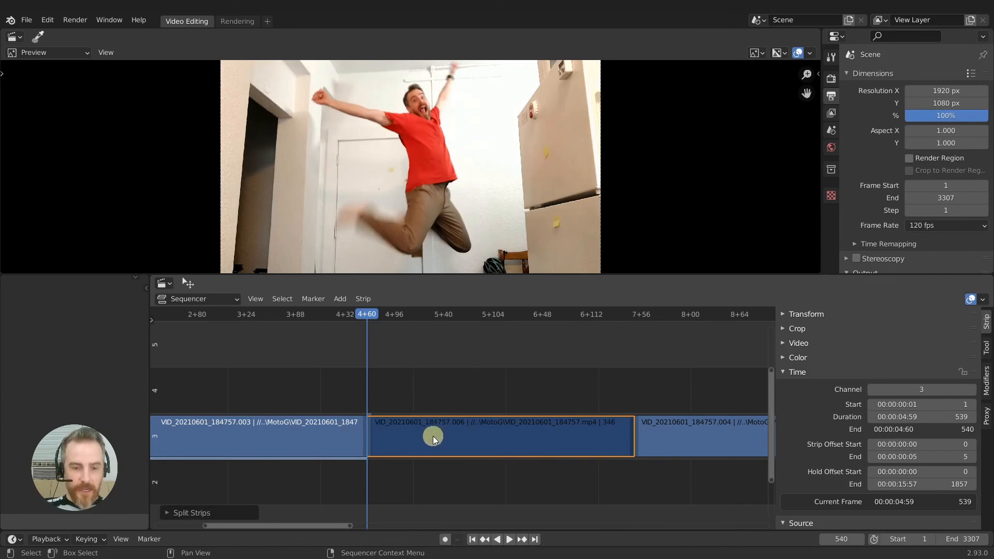
- Select the split-off held piece and reduce its color saturation to 0.010
{"action": "middle_click_drag", "start_coordinate": [432, 436], "coordinate": [480, 396]}
{"action": "left_click", "coordinate": [500, 433]}
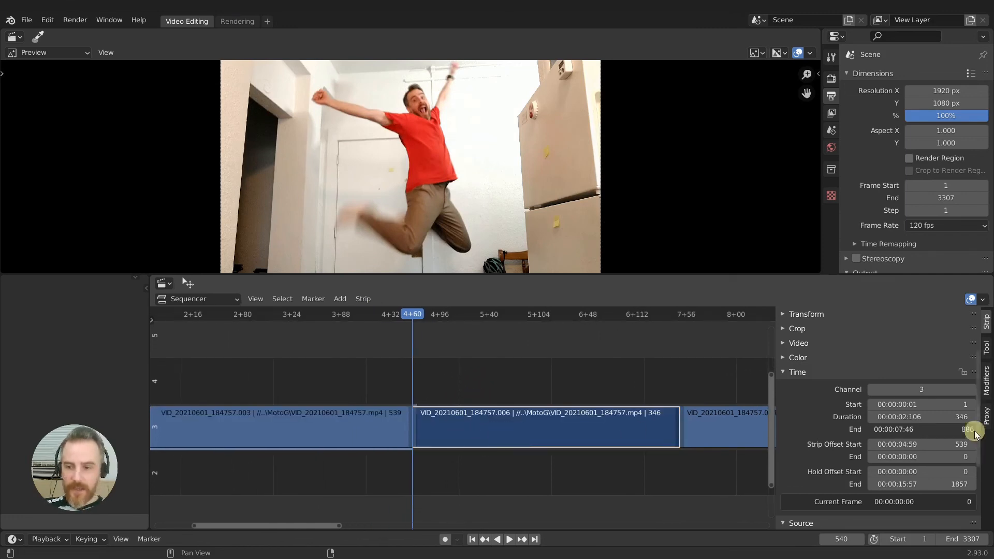
{"action": "left_click", "coordinate": [987, 376]}
{"action": "left_click", "coordinate": [811, 347]}
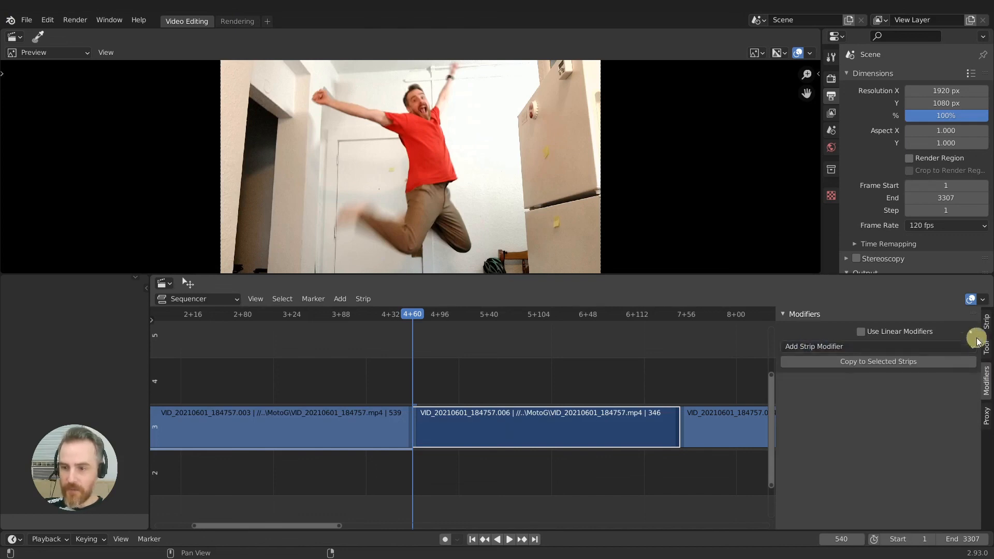
{"action": "left_click", "coordinate": [987, 322]}
{"action": "scroll", "coordinate": [905, 414], "scroll_direction": "down", "scroll_amount": 5}
{"action": "scroll", "coordinate": [891, 417], "scroll_direction": "up", "scroll_amount": 4}
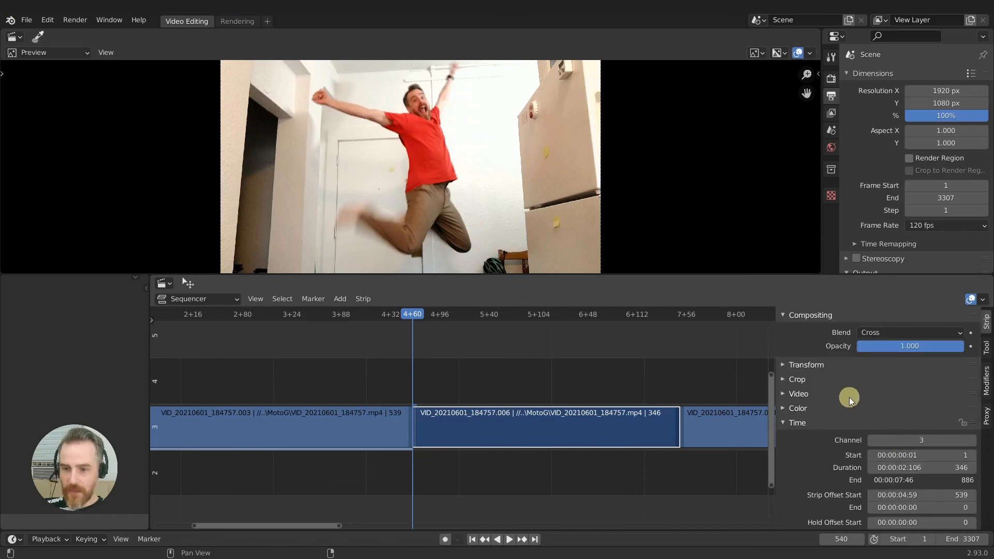
{"action": "left_click", "coordinate": [797, 408]}
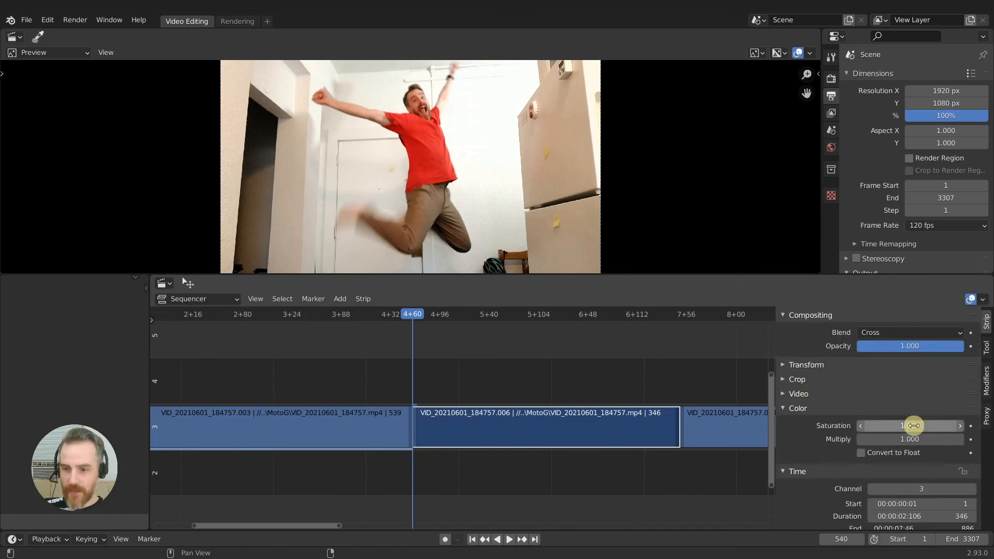
{"action": "left_click_drag", "start_coordinate": [880, 417], "coordinate": [550, 397]}
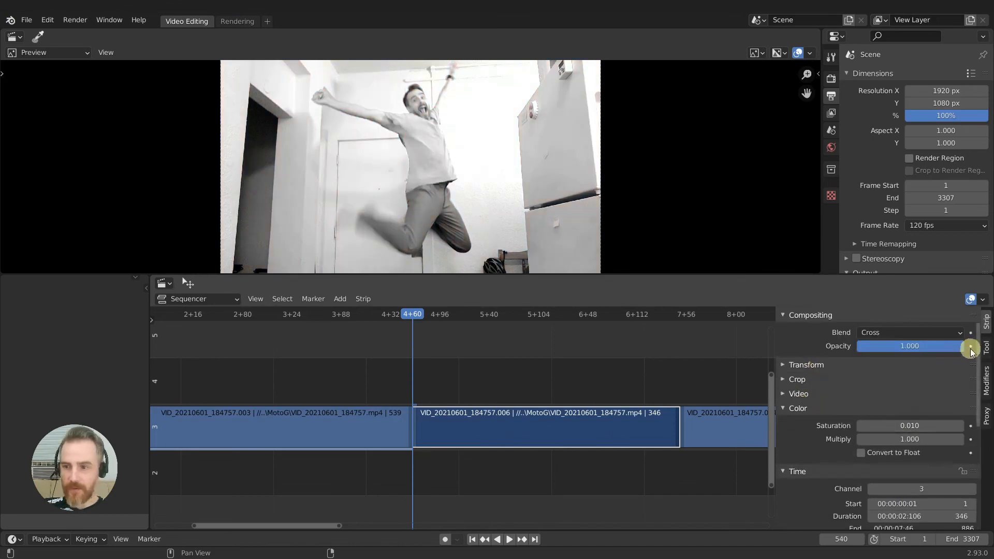
- Add a Curves modifier to the held piece and raise its contrast by moving the curve's black and white end points inward
{"action": "left_click", "coordinate": [986, 381]}
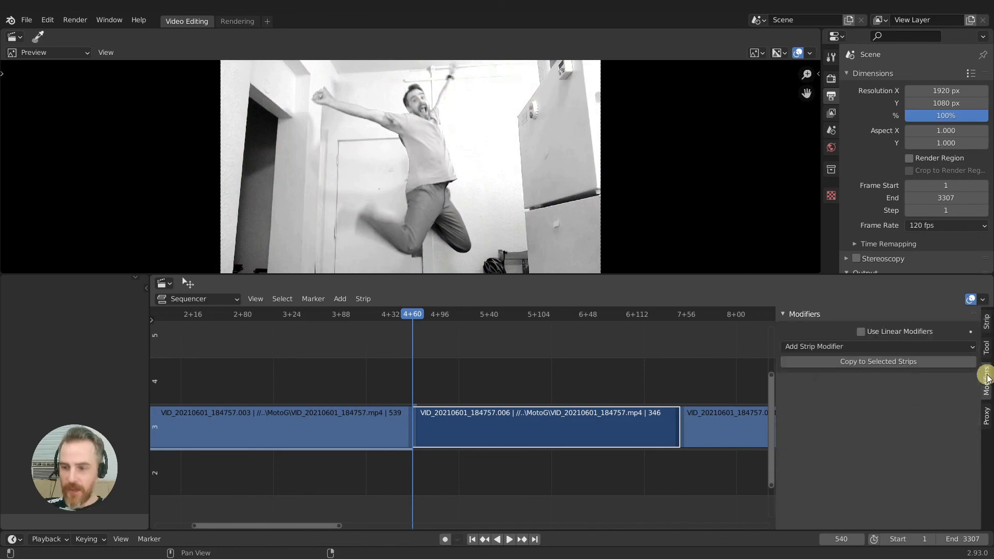
{"action": "left_click", "coordinate": [888, 345]}
{"action": "left_click", "coordinate": [816, 373]}
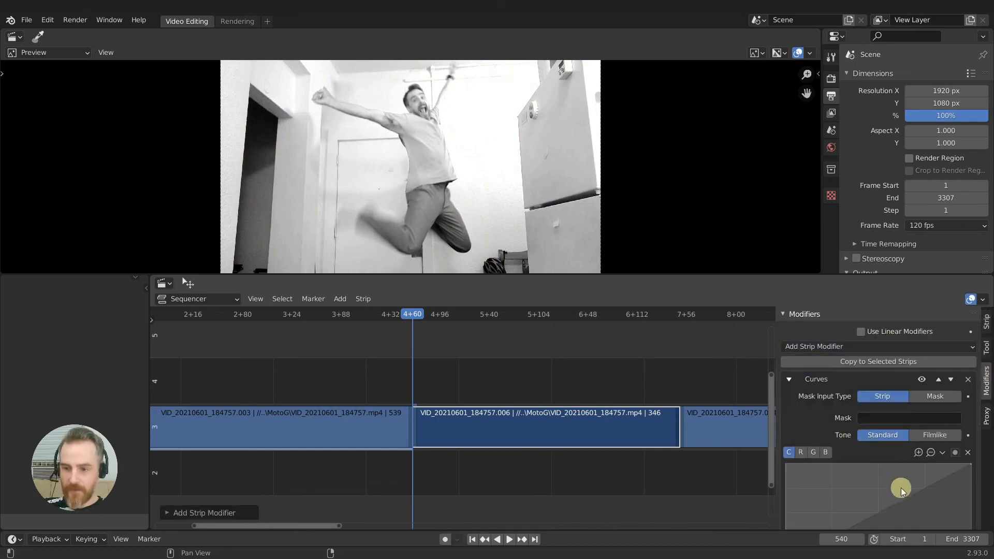
{"action": "scroll", "coordinate": [888, 473], "scroll_direction": "down", "scroll_amount": 2}
{"action": "left_click_drag", "start_coordinate": [790, 517], "coordinate": [883, 517]}
{"action": "left_click_drag", "start_coordinate": [967, 426], "coordinate": [936, 425]}
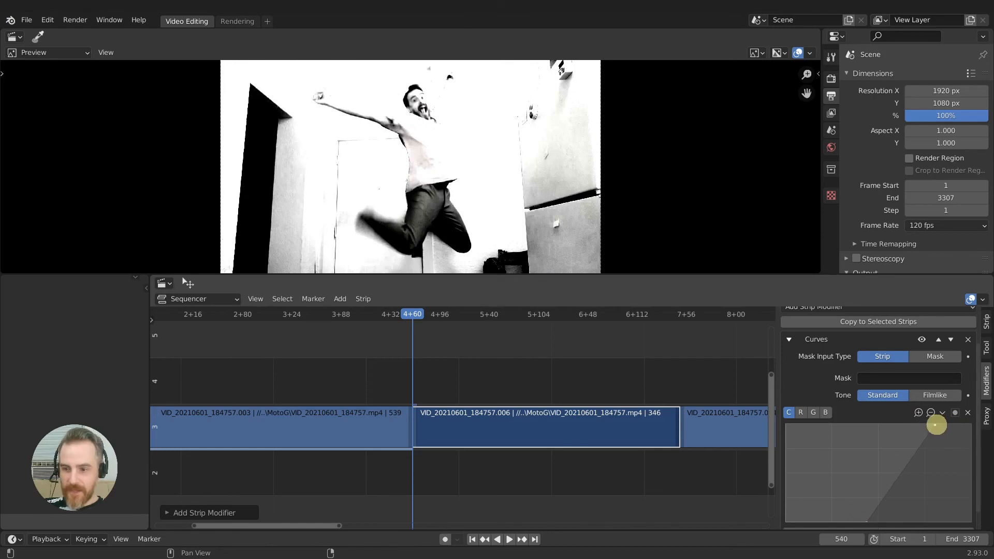
{"action": "left_click_drag", "start_coordinate": [868, 521], "coordinate": [888, 523]}
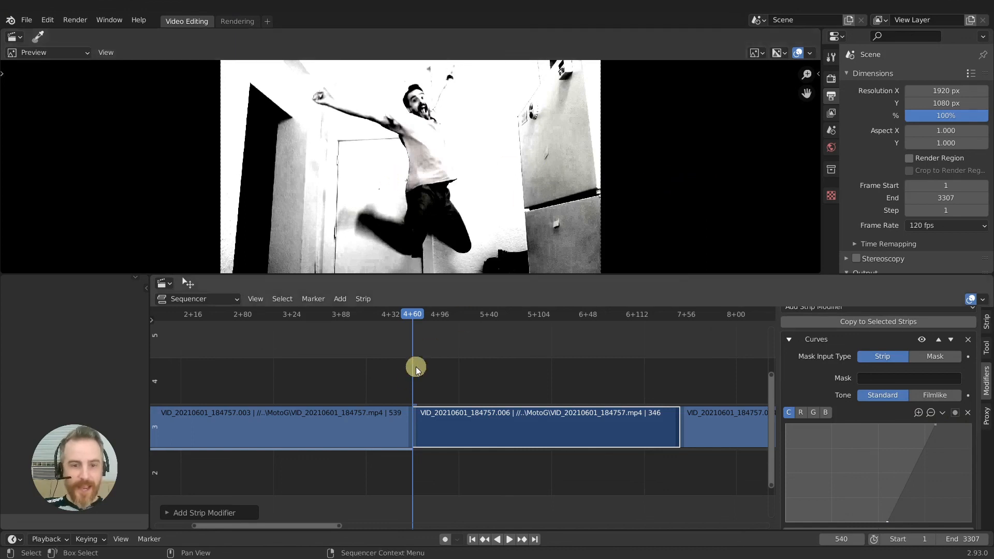
- Play the sequence from before the jump through the freeze frame and beyond to review the color treatment of the held piece
{"action": "left_click_drag", "start_coordinate": [412, 316], "coordinate": [322, 317]}
{"action": "key", "text": "space"}
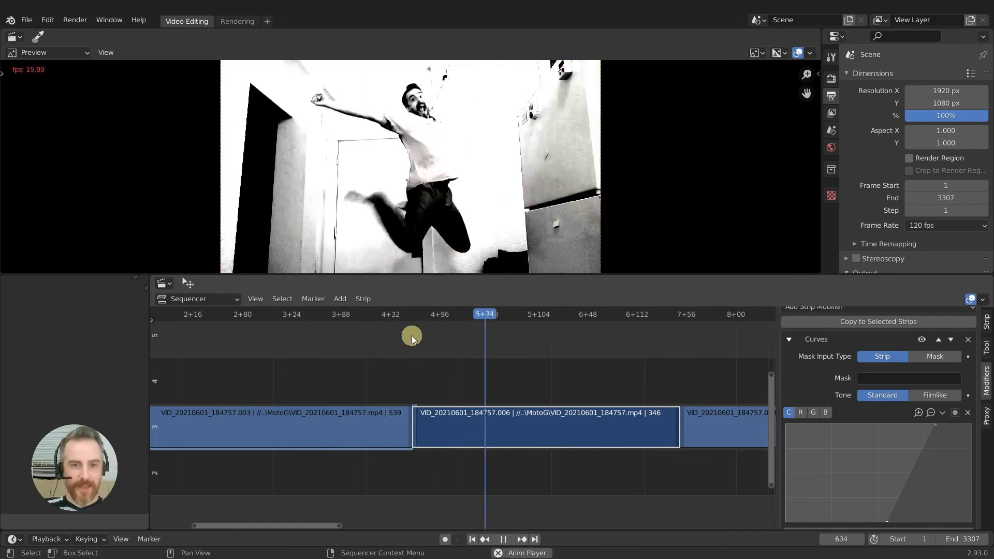
{"action": "key", "text": "space"}
{"action": "scroll", "coordinate": [520, 202], "scroll_direction": "down", "scroll_amount": 1}
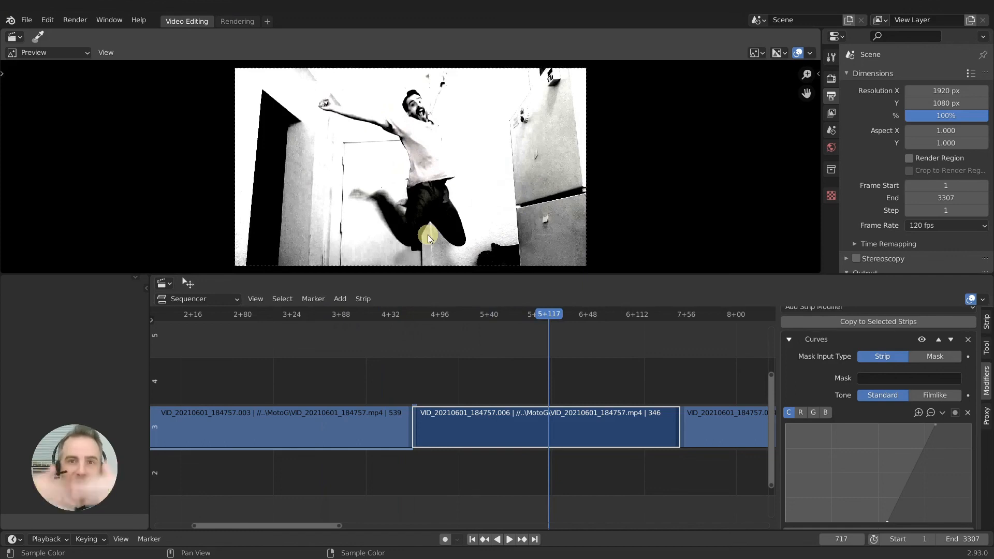
{"action": "middle_click_drag", "start_coordinate": [594, 360], "coordinate": [427, 350]}
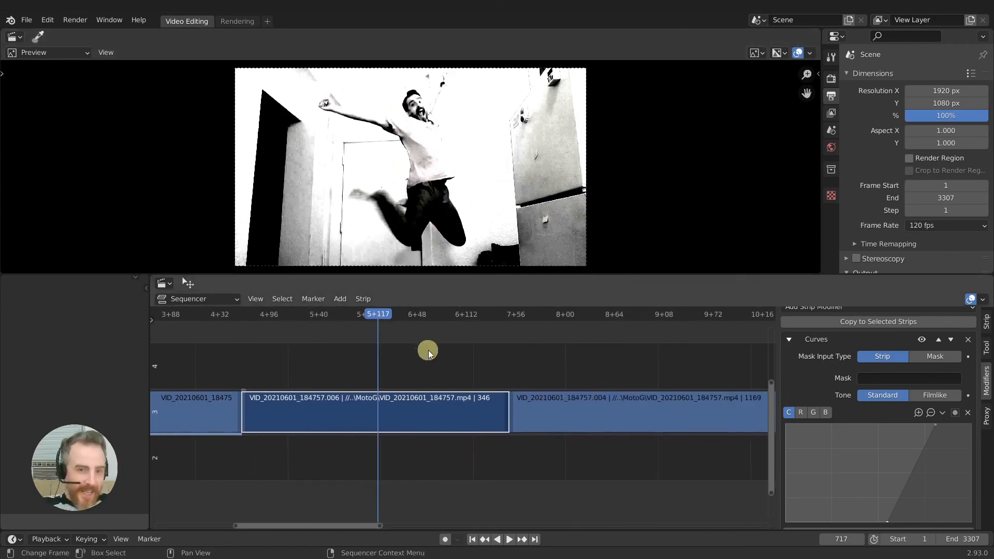
{"action": "key", "text": "space"}
{"action": "key", "text": "space"}
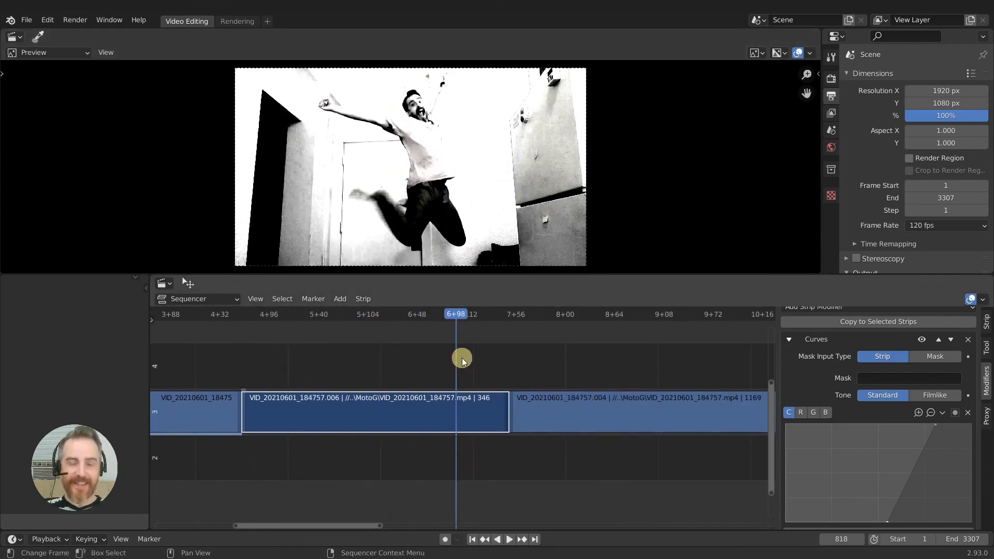
{"action": "middle_click_drag", "start_coordinate": [460, 366], "coordinate": [486, 402], "text": "ctrl"}
{"action": "key", "text": "space"}
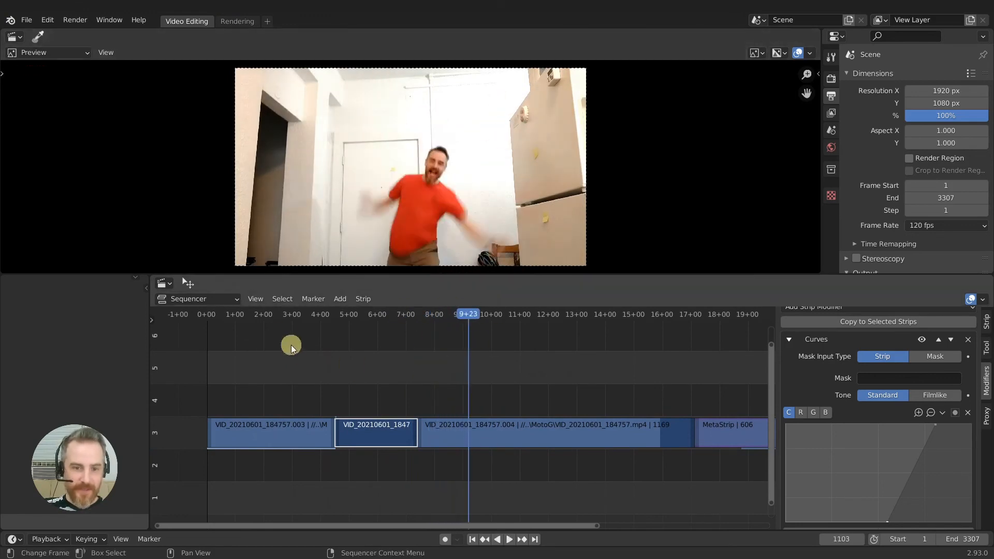
{"action": "left_click", "coordinate": [281, 318]}
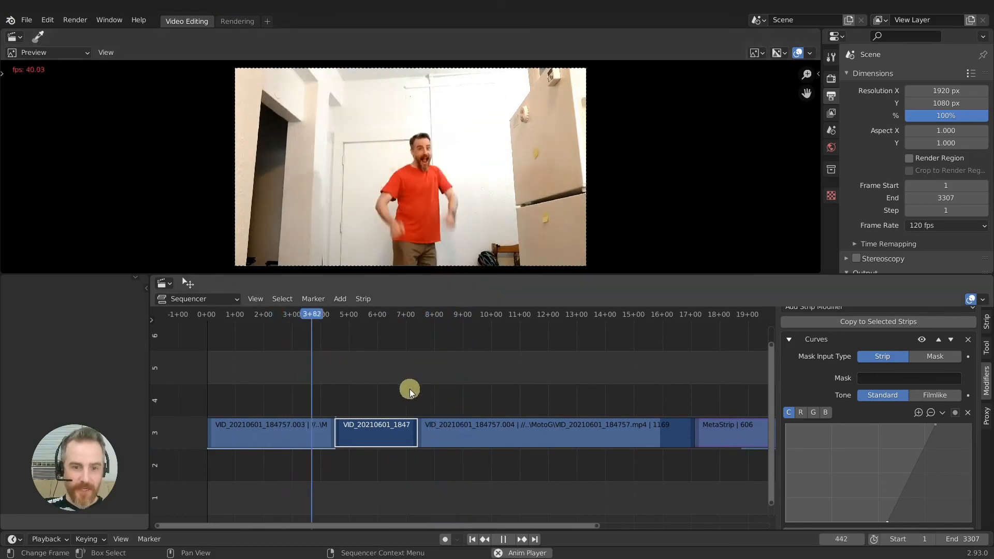
{"action": "key", "text": "space"}
- Select the meta strip on channel 3 and view it together with the separately split freeze-frame piece
{"action": "middle_click_drag", "start_coordinate": [716, 416], "coordinate": [555, 402]}
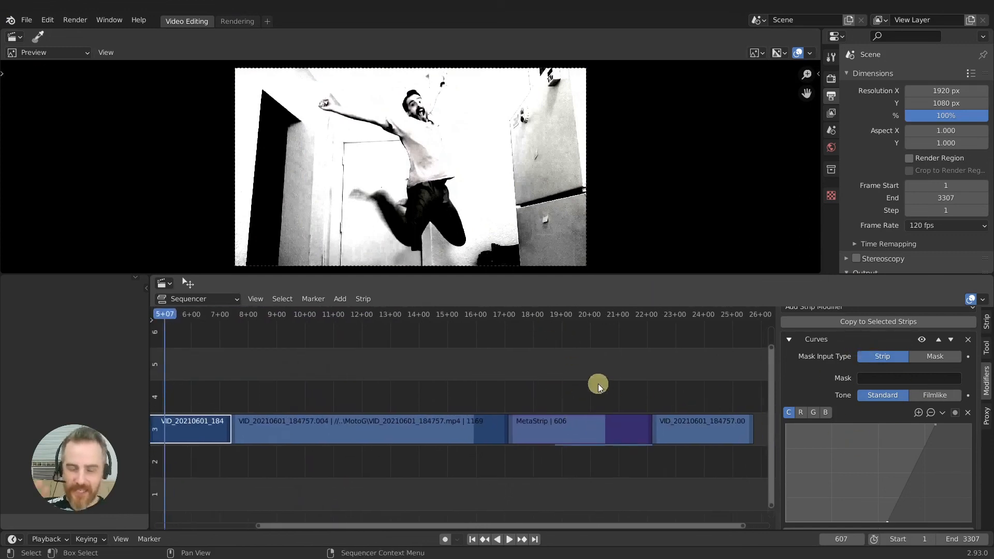
{"action": "left_click", "coordinate": [566, 431]}
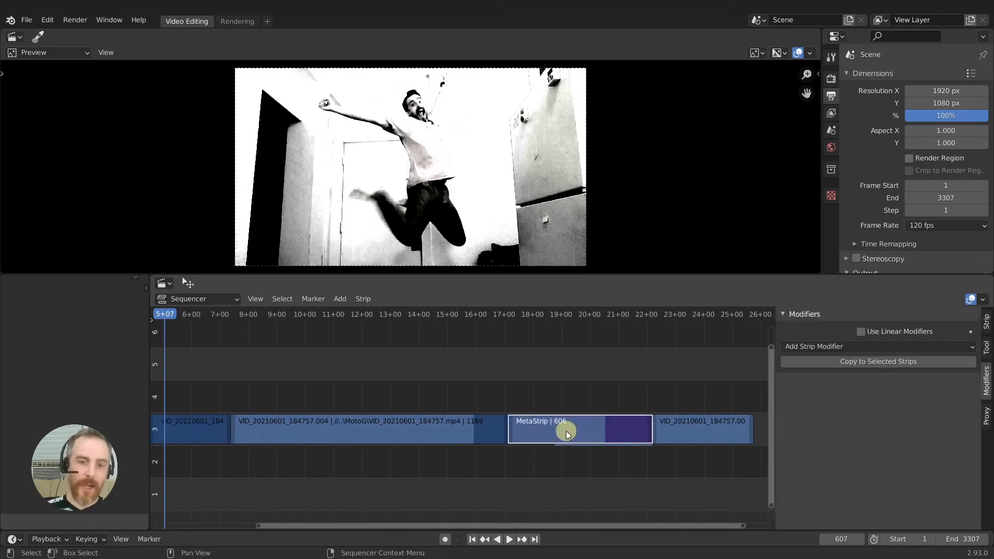
{"action": "middle_click_drag", "start_coordinate": [205, 404], "coordinate": [314, 405]}
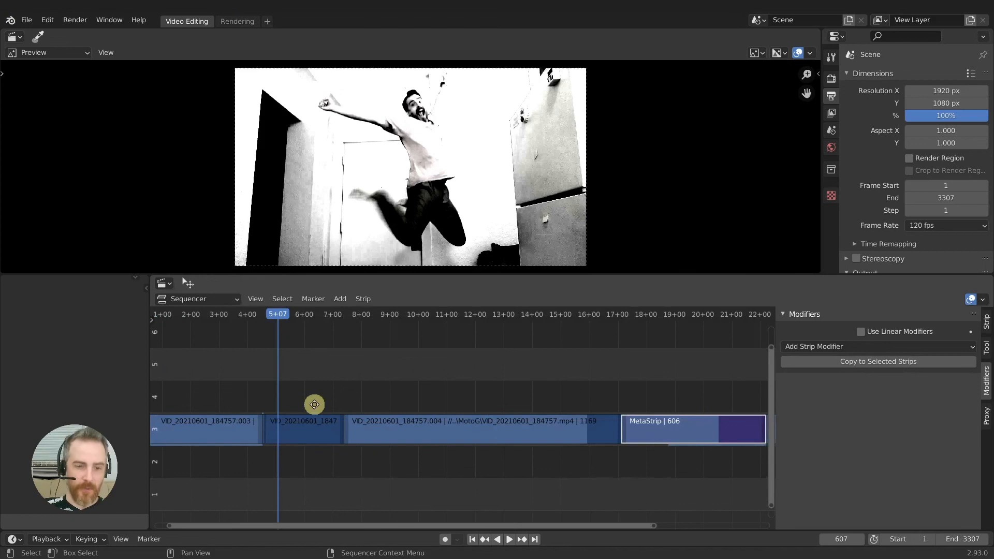